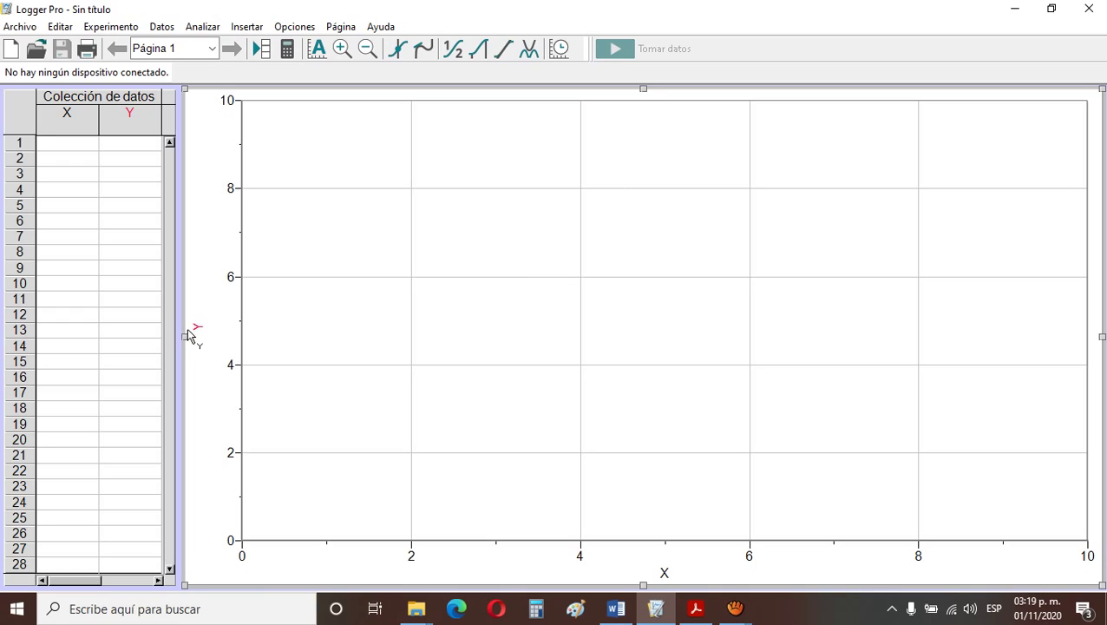
# Step: Shrink the graph to a small box in the lower-right corner of the page and deselect it
pyautogui.moveTo(187, 336); pyautogui.dragTo(1046, 349)
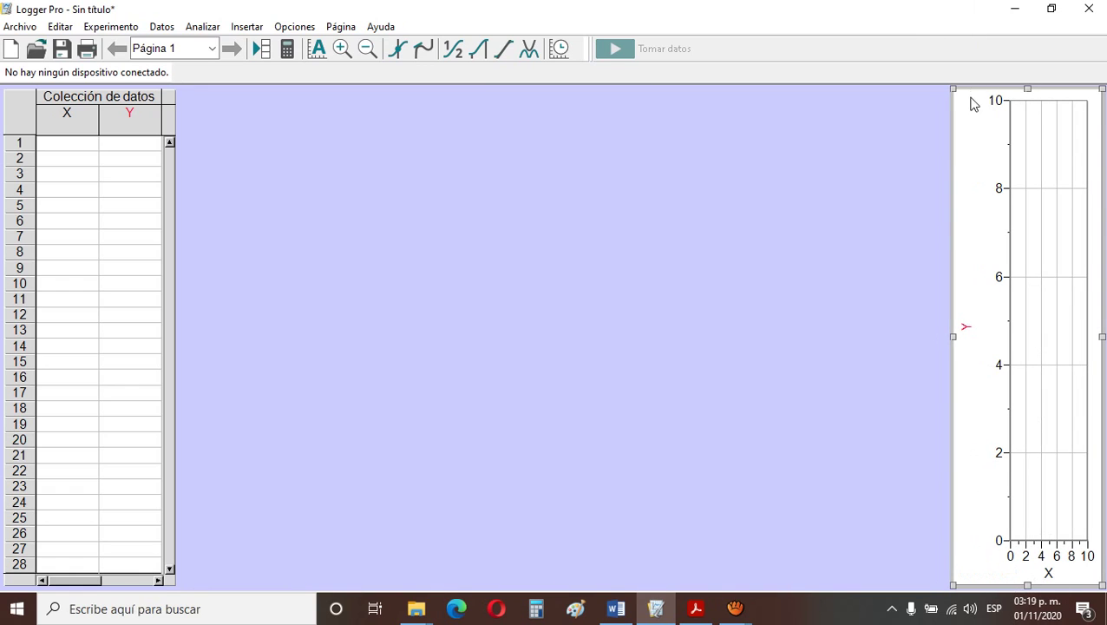
pyautogui.moveTo(954, 89); pyautogui.dragTo(954, 499)
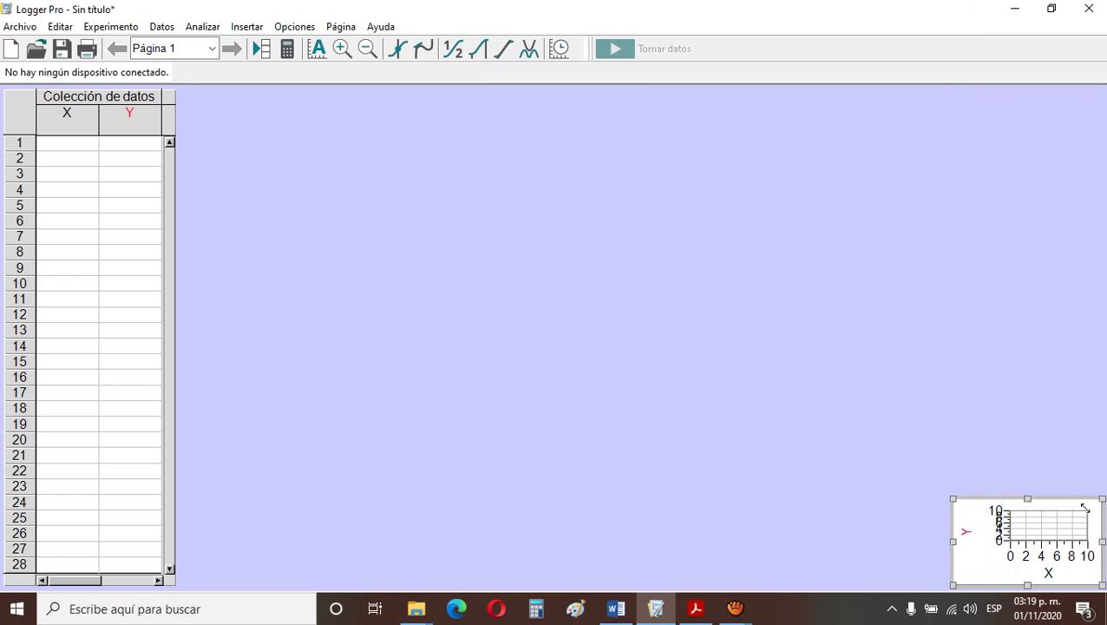
pyautogui.rightClick(984, 538)
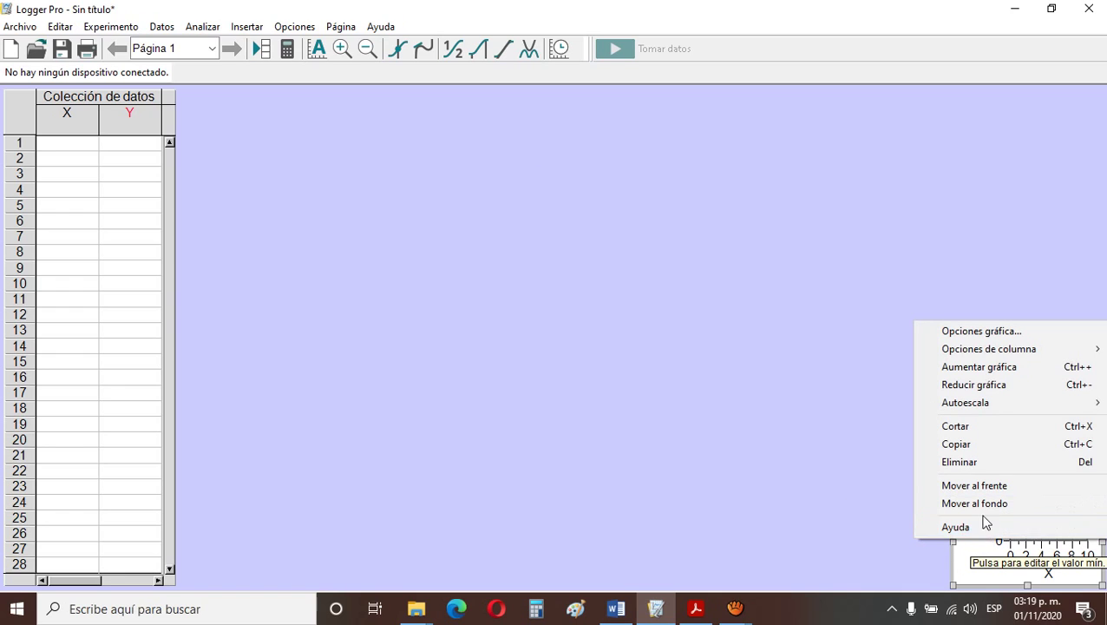
pyautogui.click(360, 228)
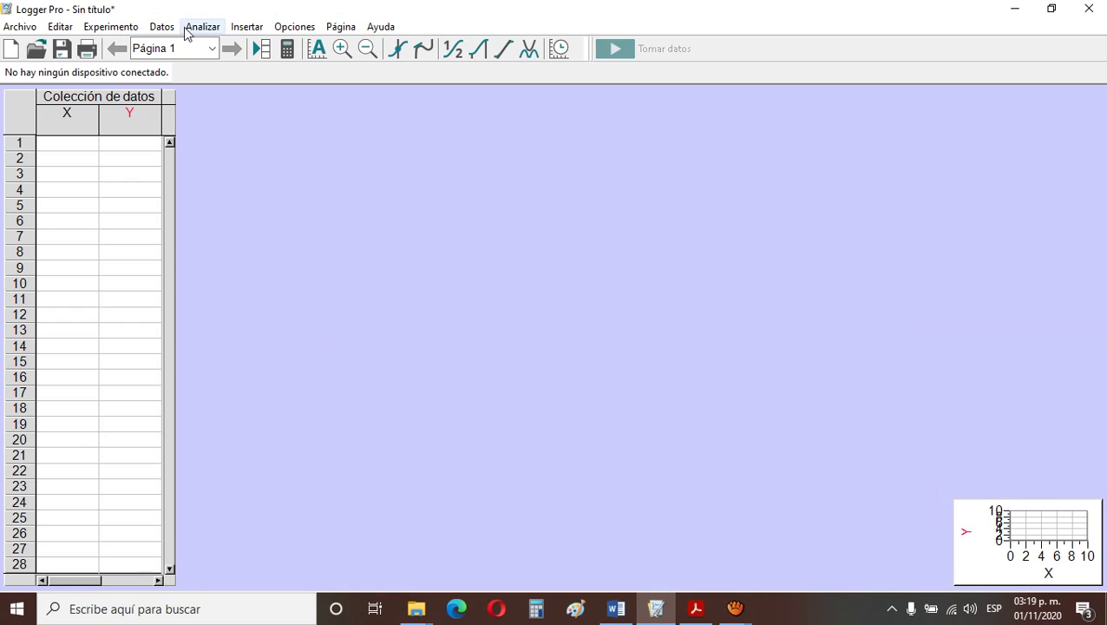
# Step: Insert an animated display (Pantalla animada) and move it off the data table into the empty page area
pyautogui.click(247, 27)
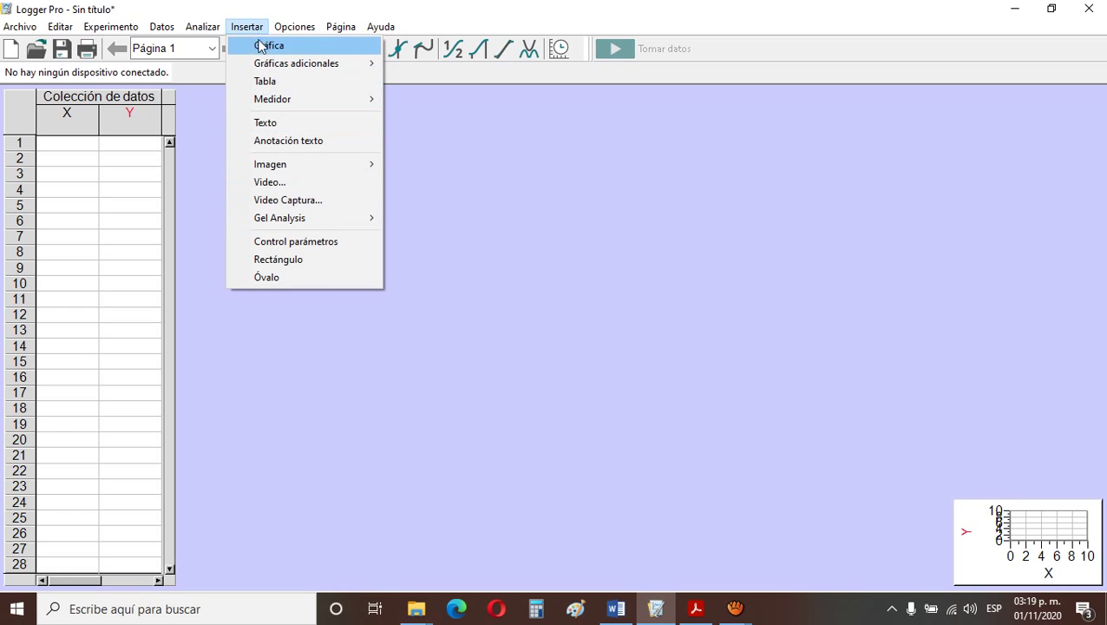
pyautogui.moveTo(270, 104)
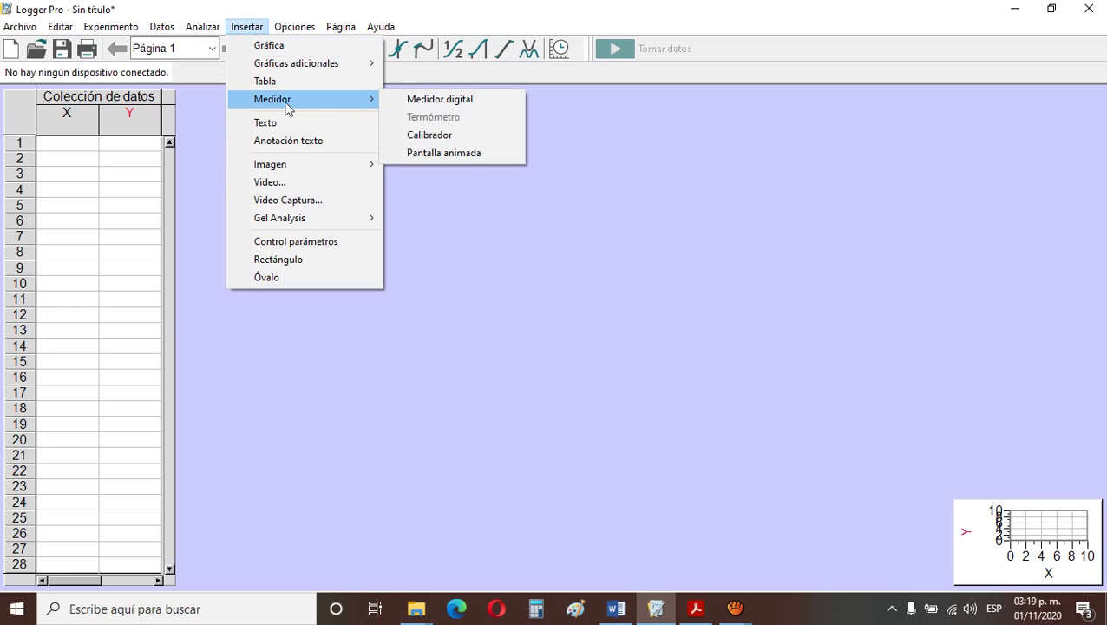
pyautogui.click(468, 162)
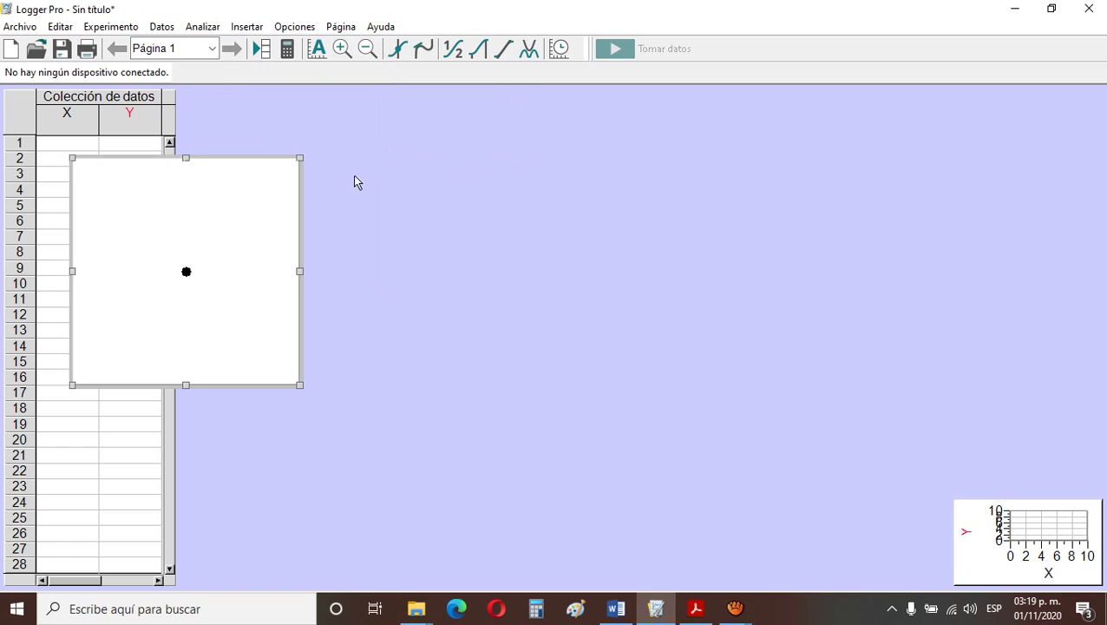
pyautogui.moveTo(216, 178); pyautogui.dragTo(515, 141)
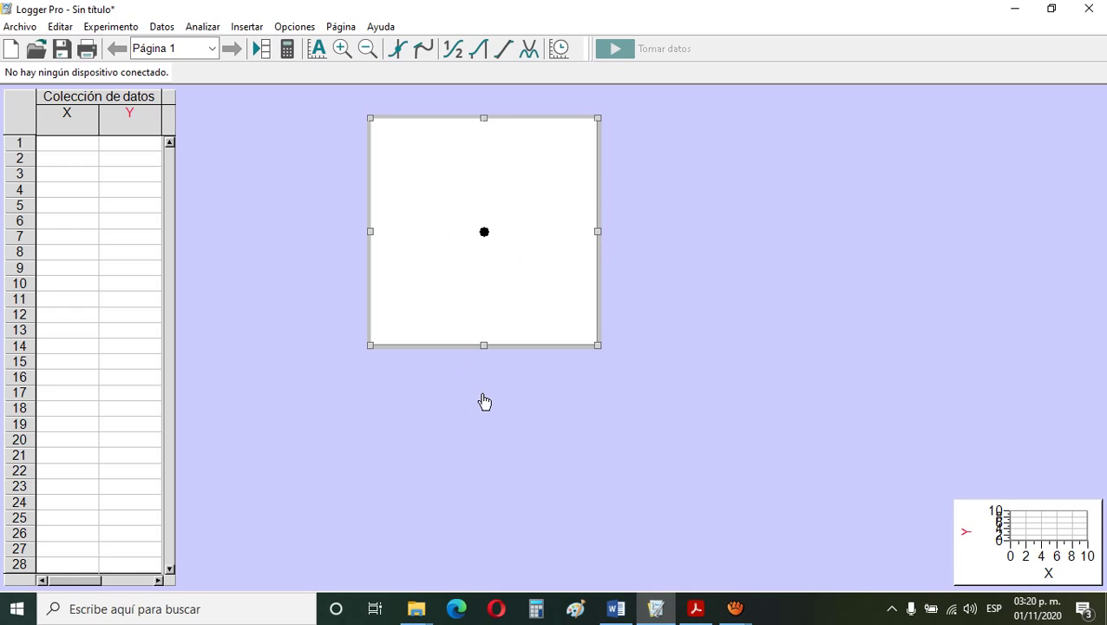
# Step: Examine the animated display's coordinate system, point and vector options, closing them without changes
pyautogui.doubleClick(467, 271)
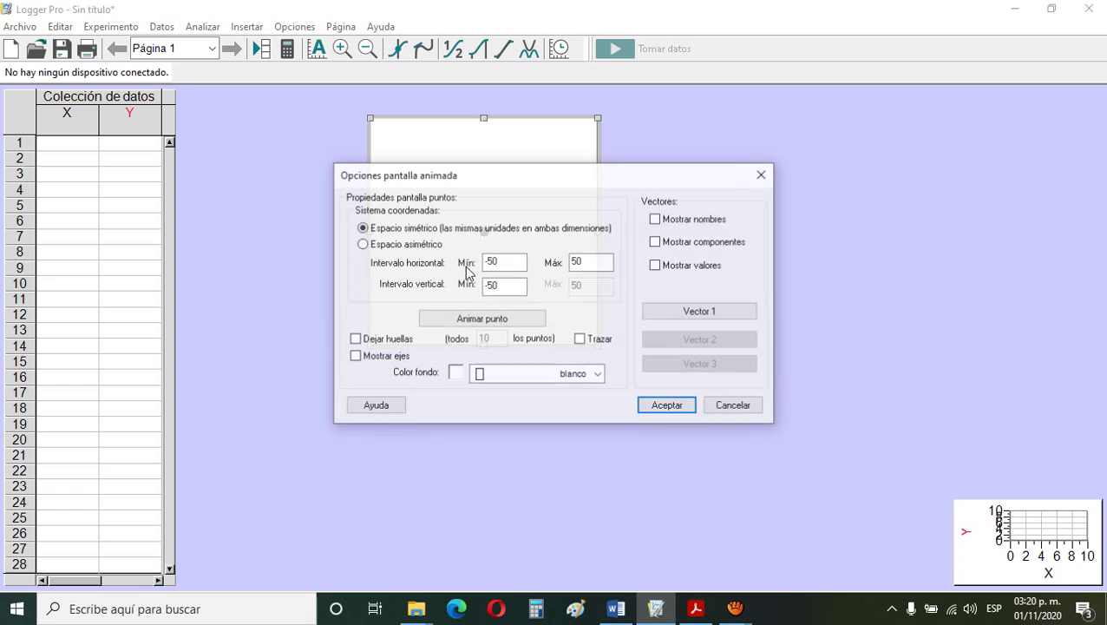
pyautogui.click(759, 175)
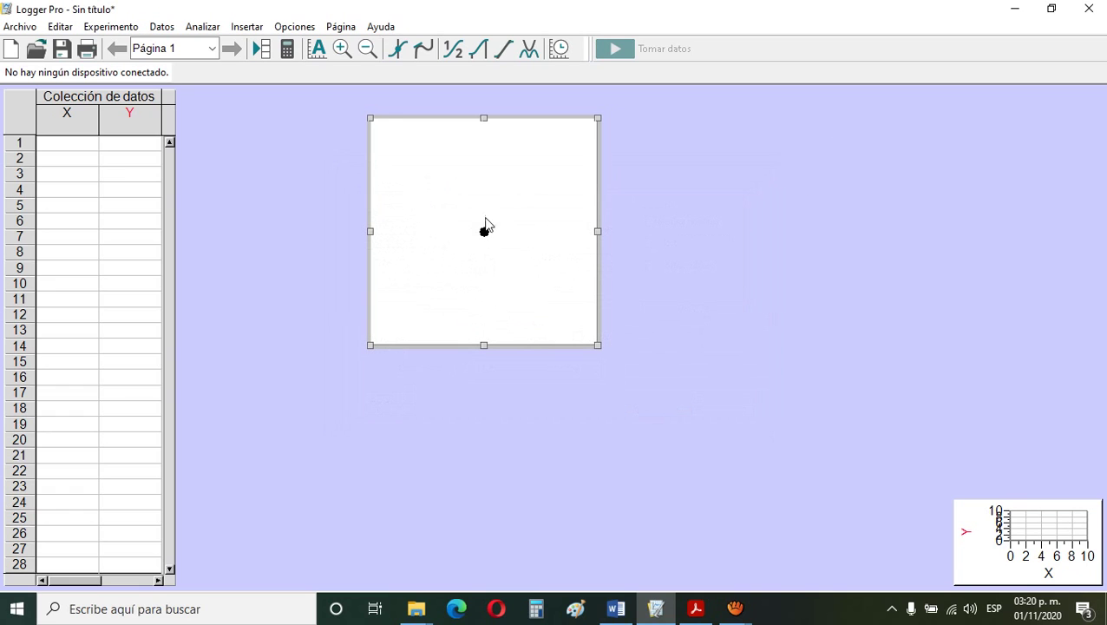
pyautogui.doubleClick(442, 180)
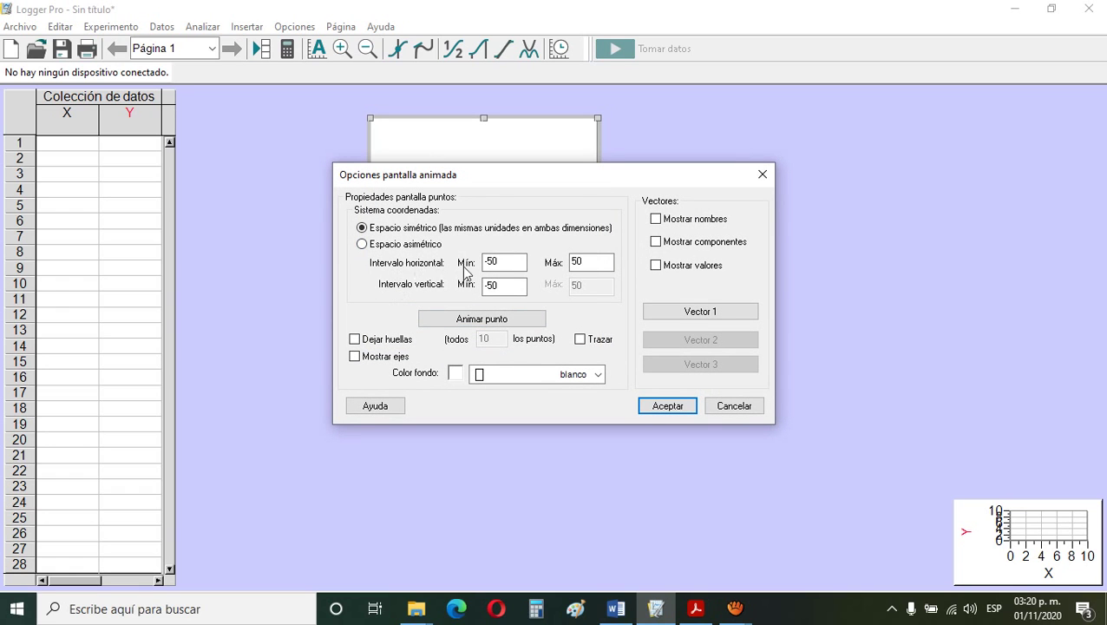
pyautogui.moveTo(529, 175); pyautogui.dragTo(516, 318)
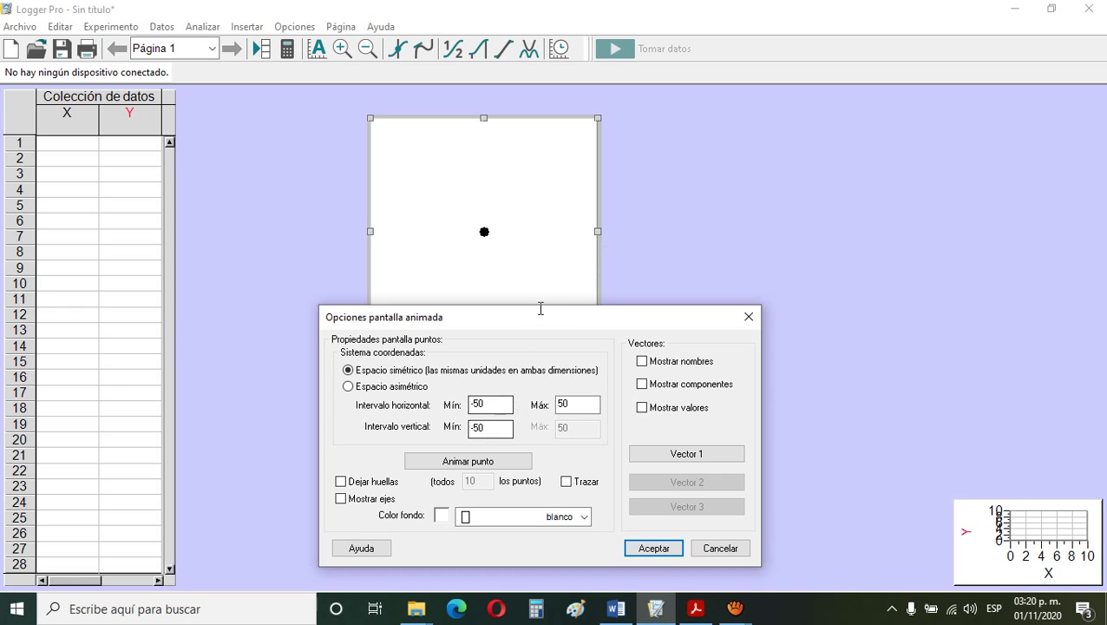
pyautogui.moveTo(537, 321); pyautogui.dragTo(536, 375)
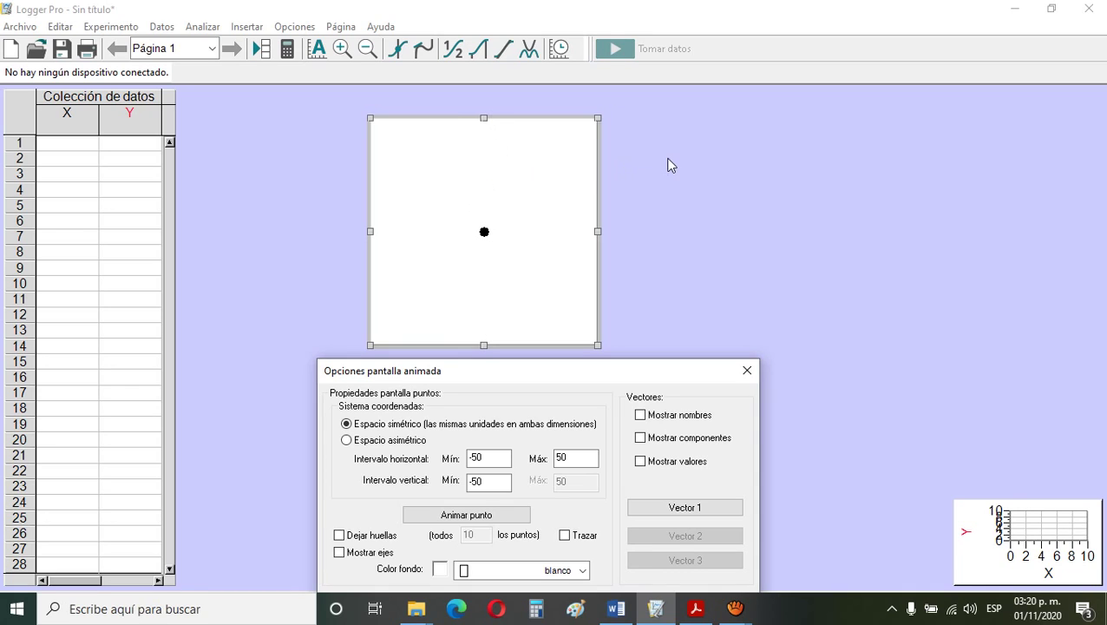
pyautogui.click(747, 370)
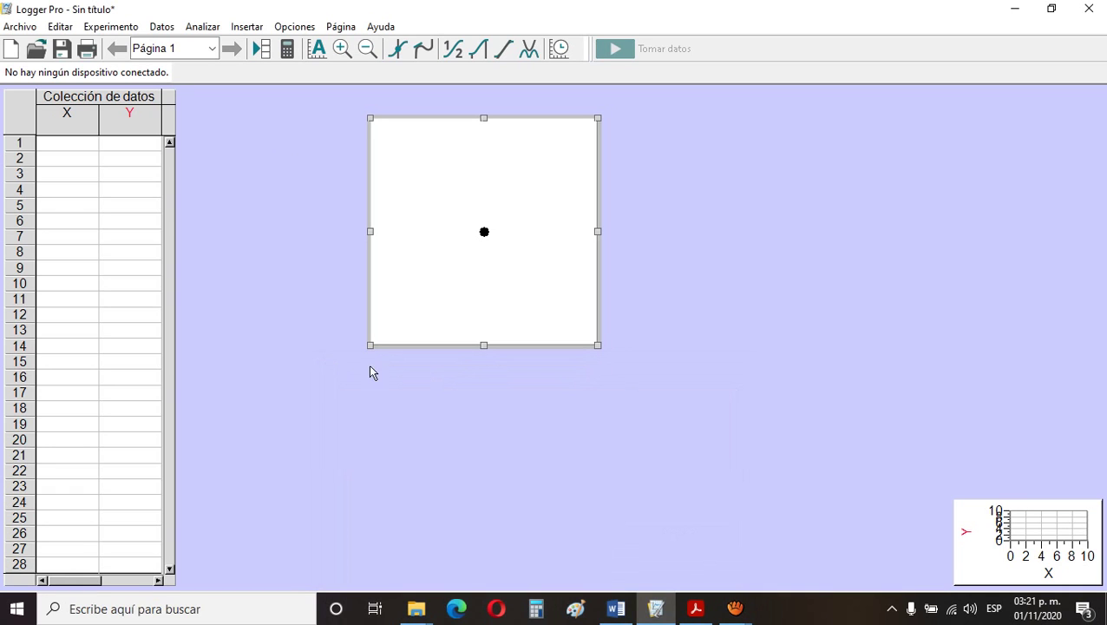
# Step: Switch to the PDF Tarea_vectores_Abril2020_a.pdf in Acrobat Reader, examine the extent of the vector diagram's axes, and return to Logger Pro
pyautogui.click(695, 608)
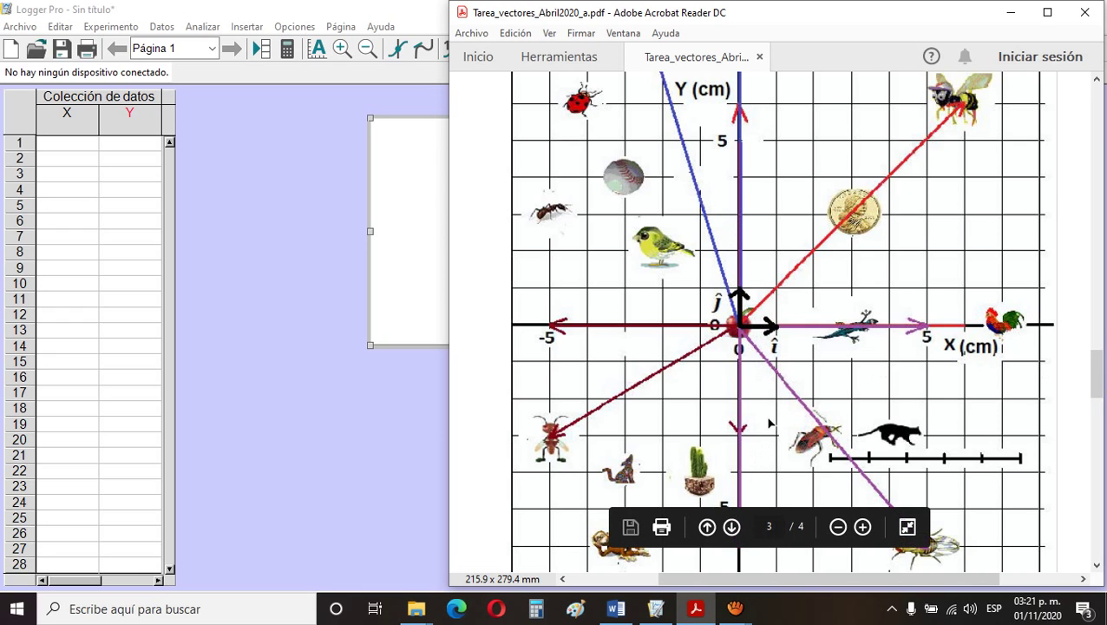
pyautogui.scroll(-5, 768, 422)
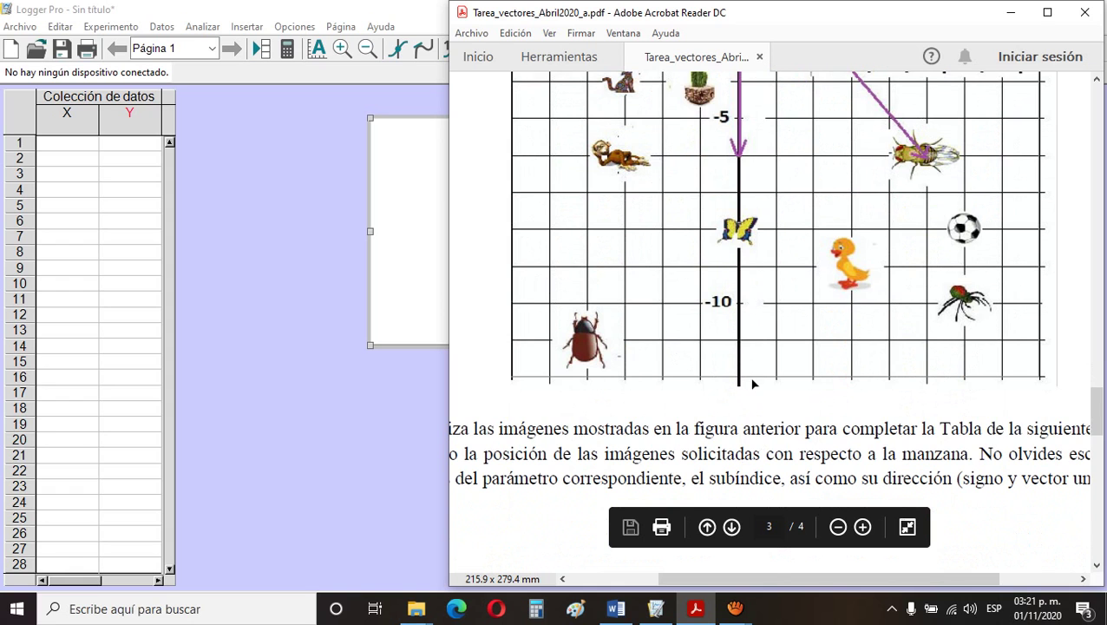
pyautogui.scroll(10, 755, 386)
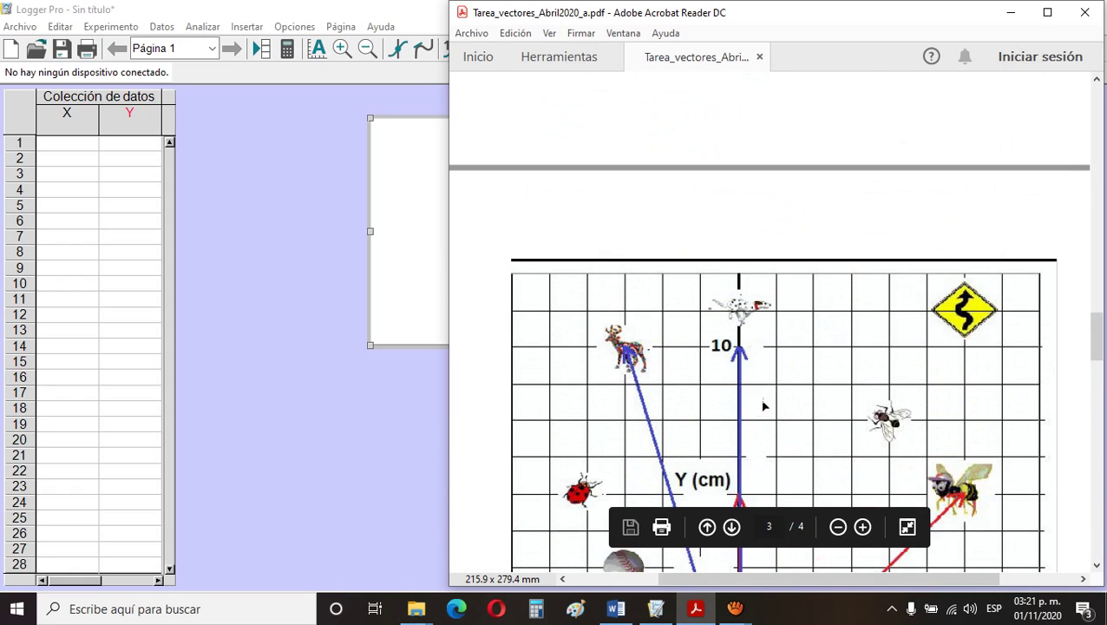
pyautogui.scroll(-1, 764, 405)
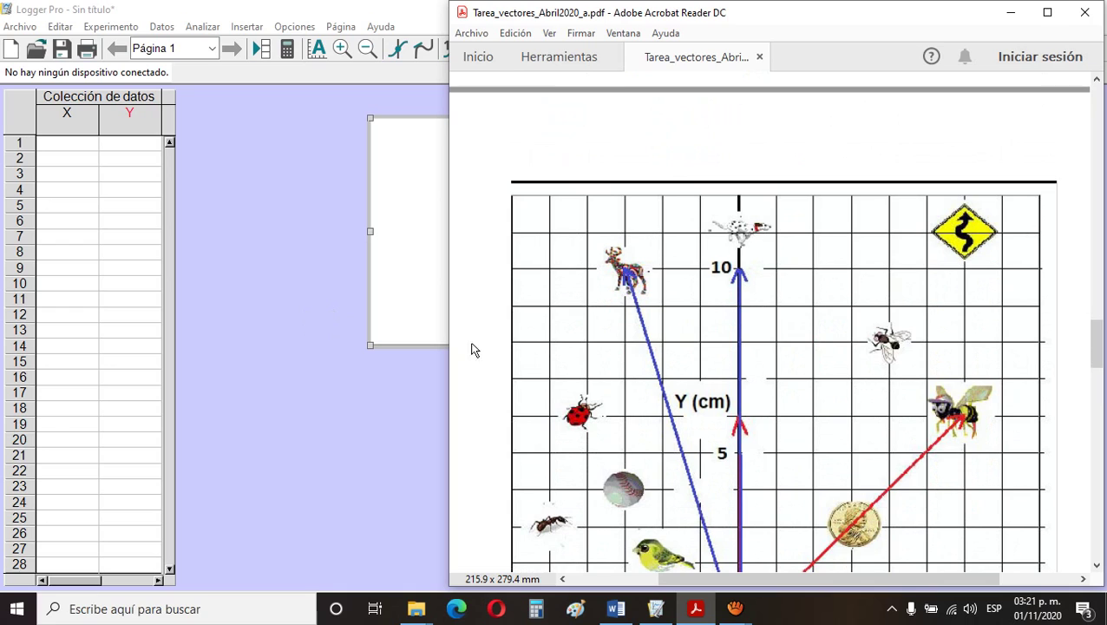
pyautogui.click(317, 276)
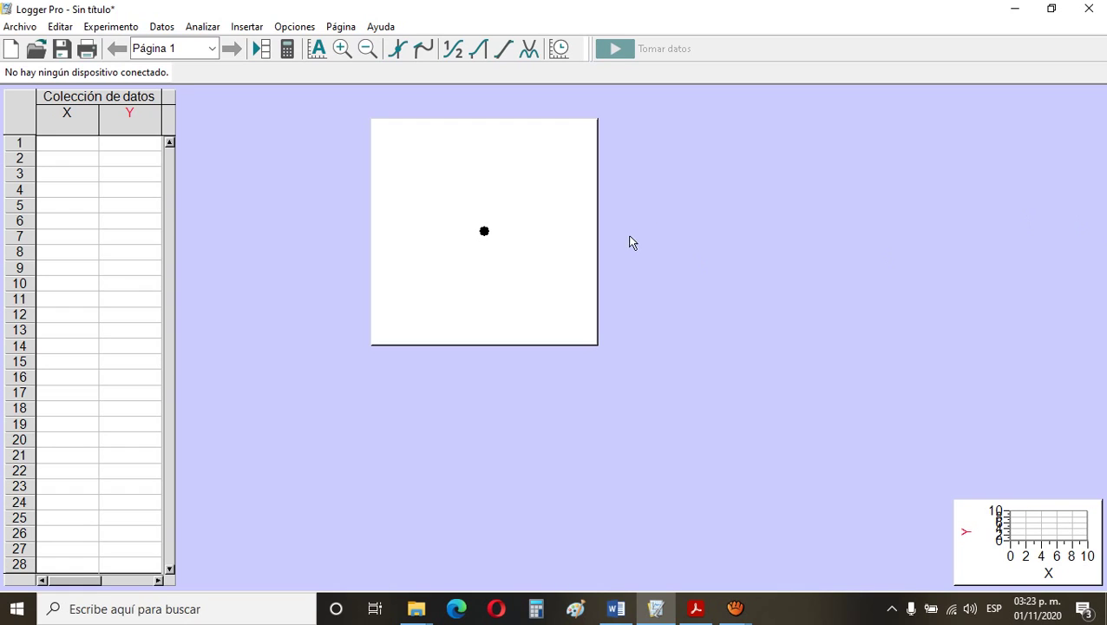
# Step: Set the animated display's horizontal interval to a minimum of -12 and a maximum of 12
pyautogui.doubleClick(454, 184)
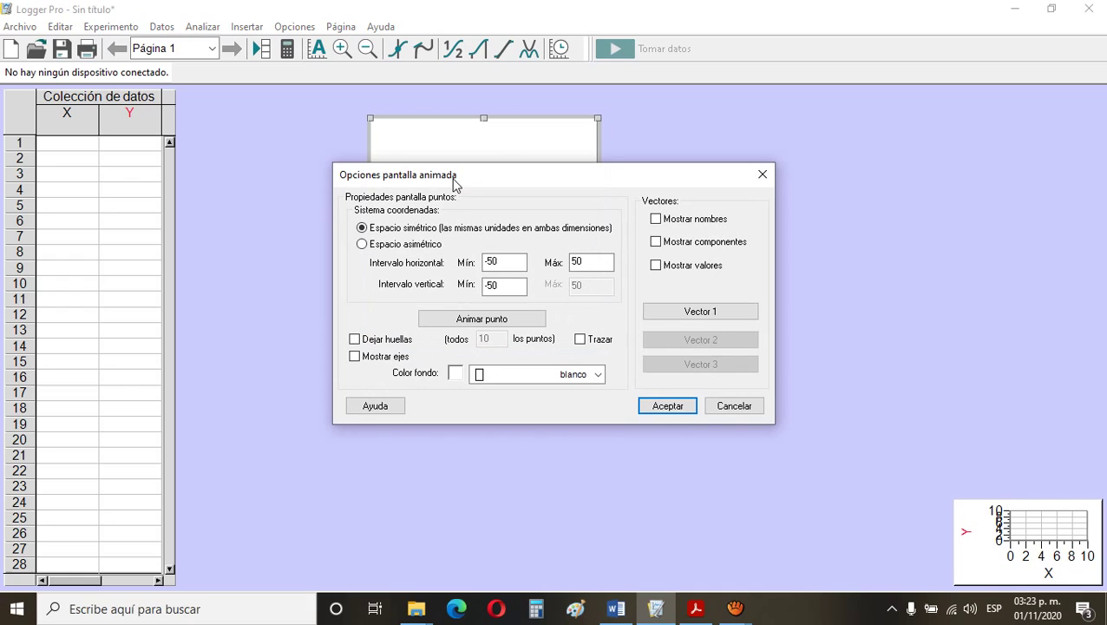
pyautogui.click(515, 261)
pyautogui.click(588, 263)
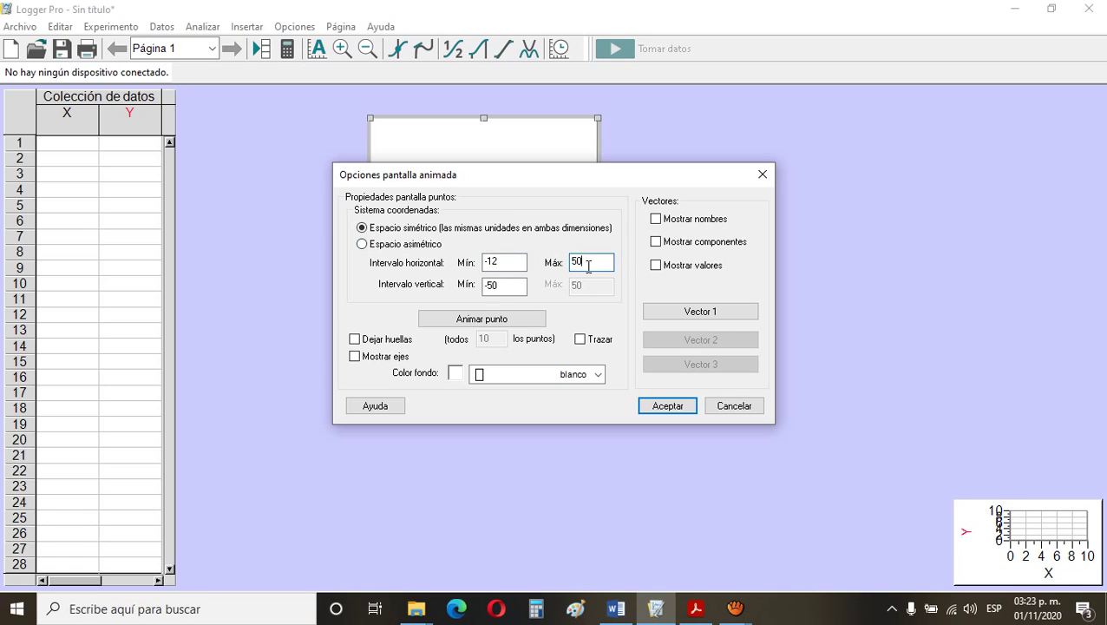
pyautogui.write('12')
# Step: Set the vertical interval from -12 to 12 using asymmetric space, and turn on the display's axes
pyautogui.click(523, 287)
pyautogui.write('1')
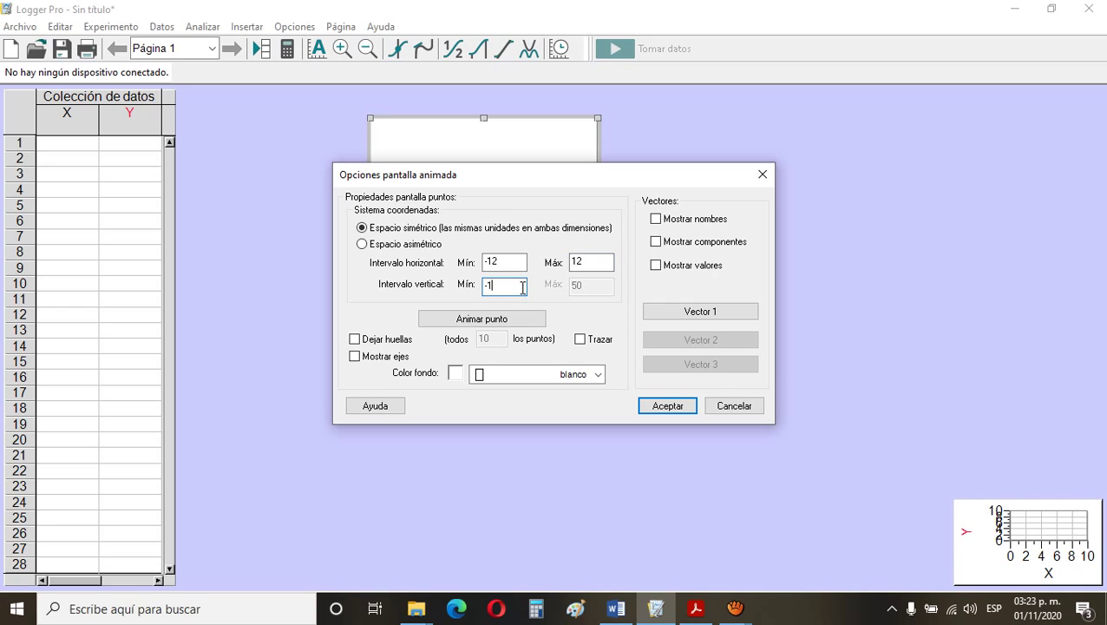
pyautogui.write('2')
pyautogui.click(363, 245)
pyautogui.click(601, 287)
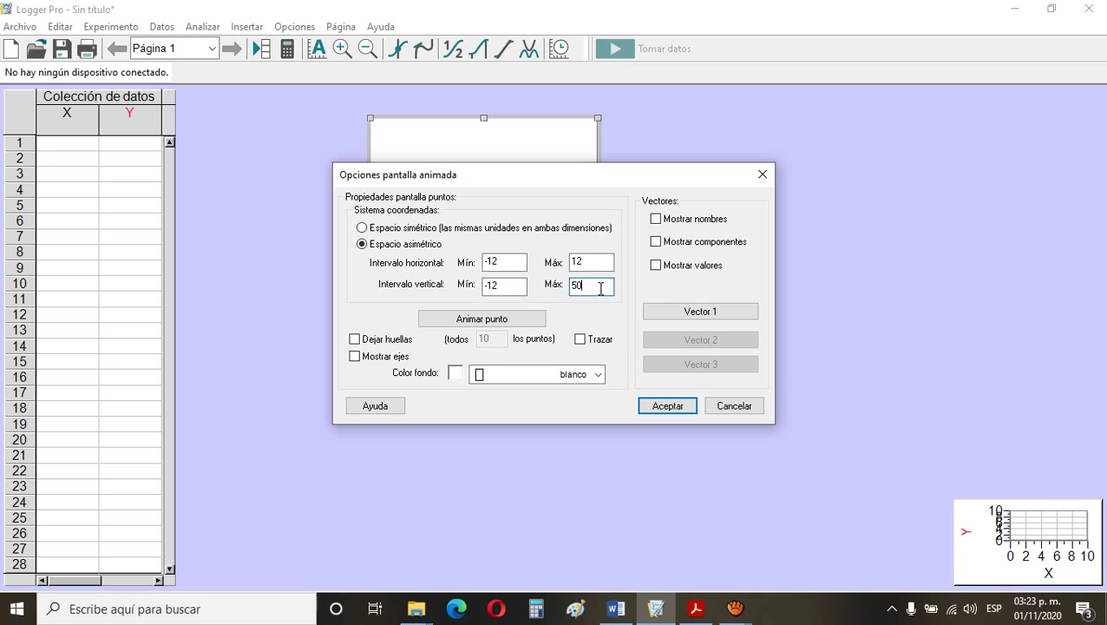
pyautogui.write('12')
pyautogui.click(354, 356)
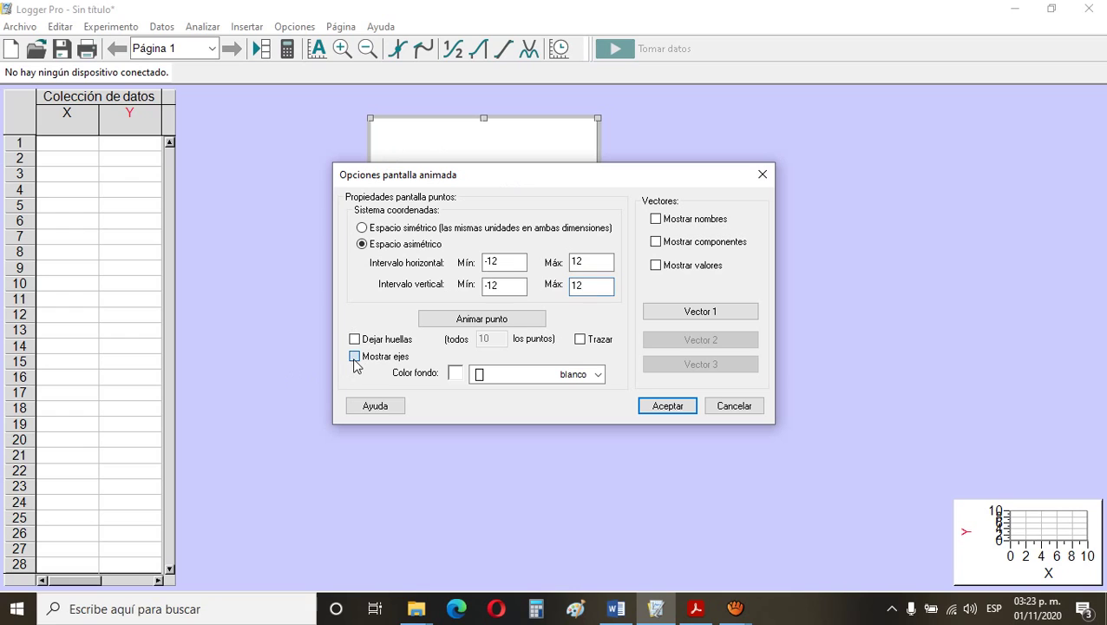
pyautogui.click(669, 413)
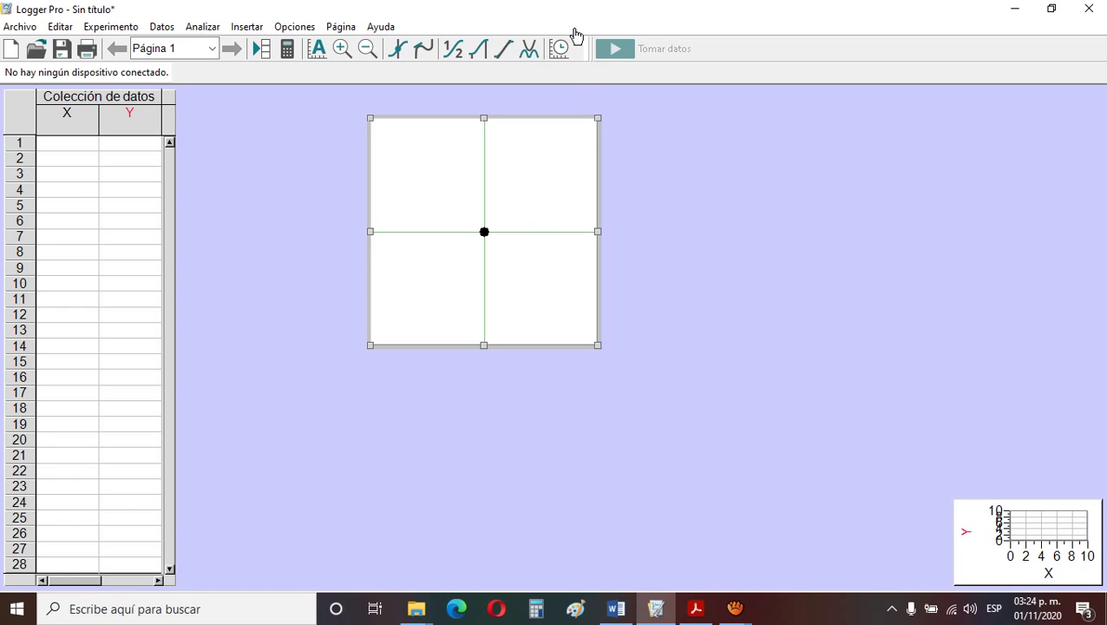
# Step: Switch to the Word document with the gallo, cata and perro vector equations and place its window beside the animated display
pyautogui.click(615, 609)
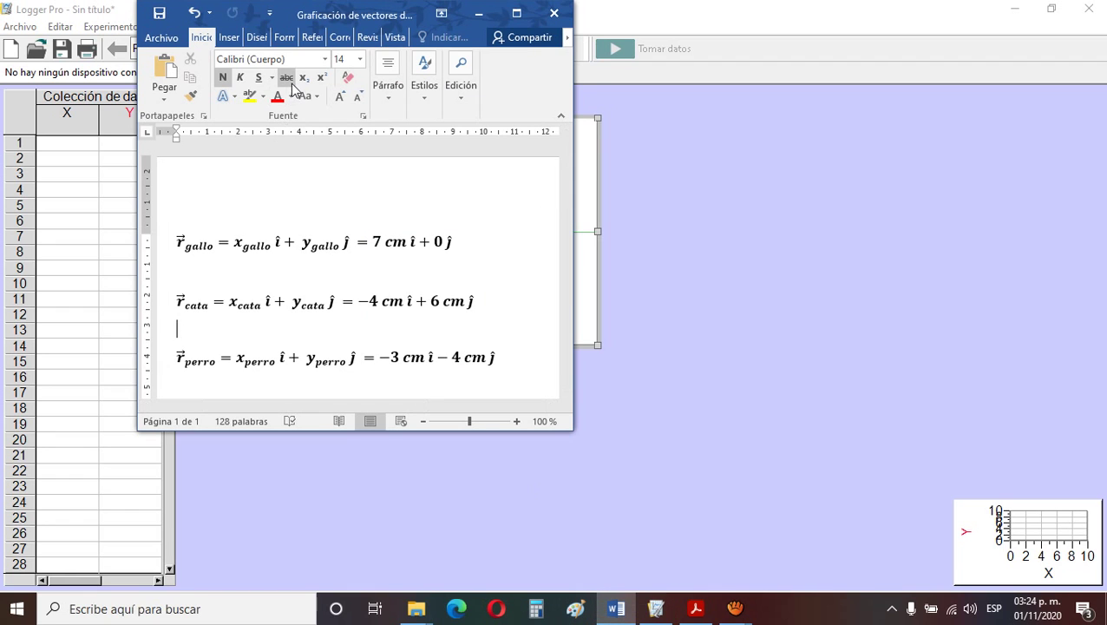
pyautogui.click(284, 13)
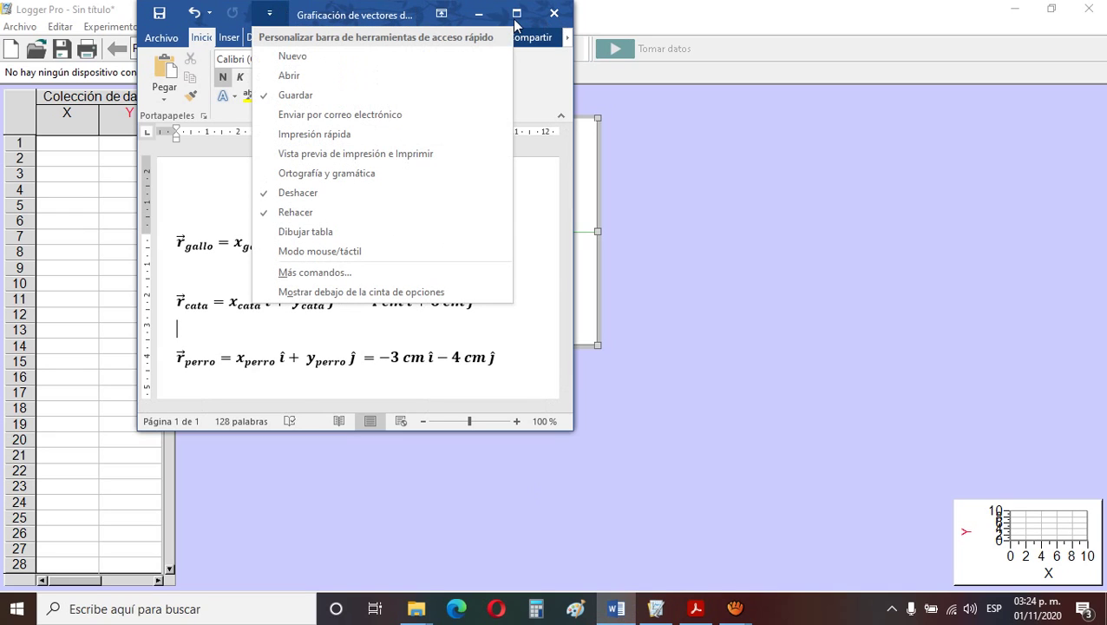
pyautogui.click(476, 12)
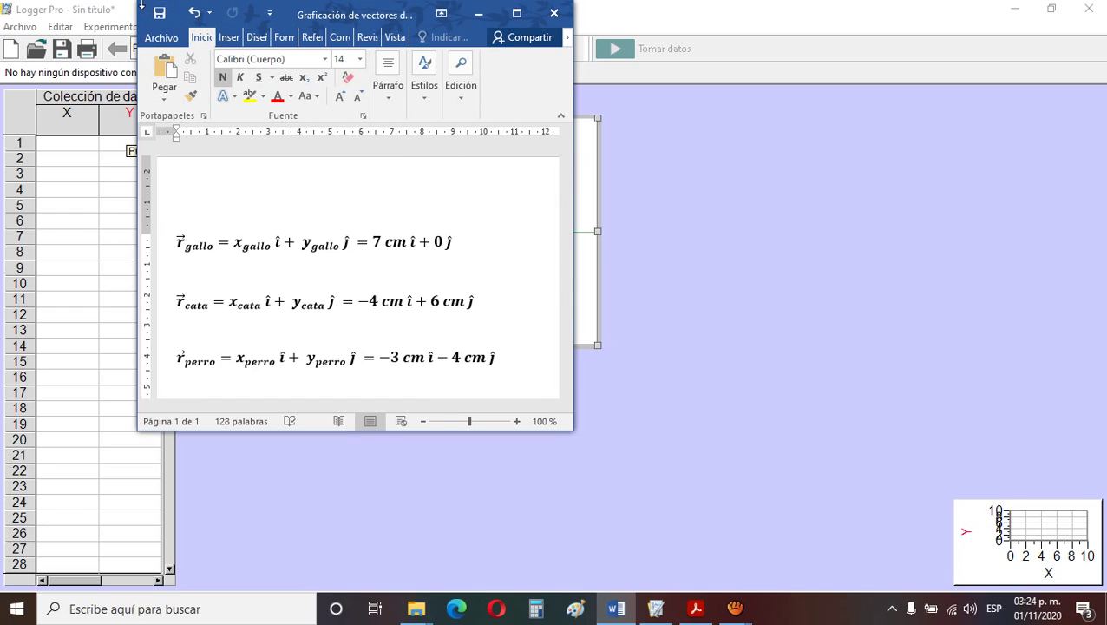
pyautogui.moveTo(247, 2); pyautogui.dragTo(798, 106)
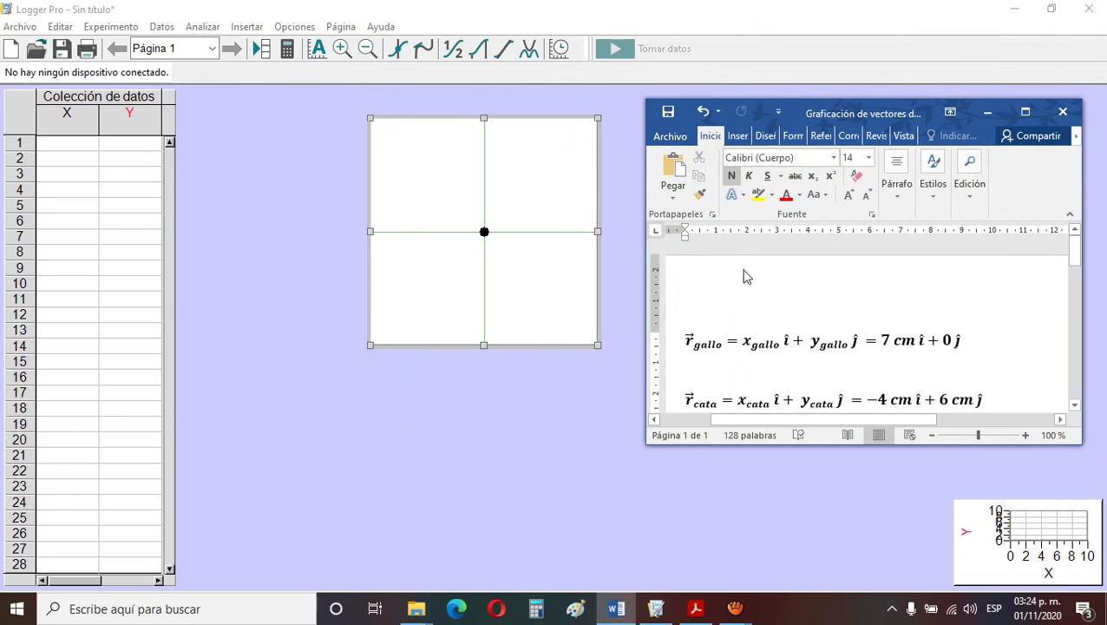
pyautogui.scroll(-2, 743, 274)
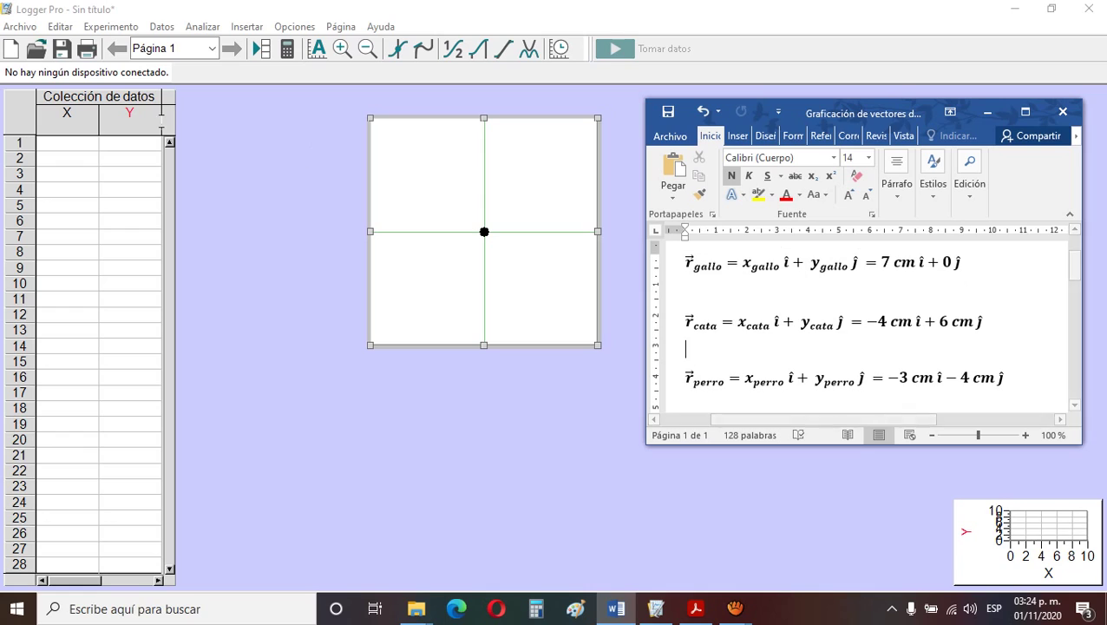
# Step: Rename the X data column to Xgallo and set its units to cm
pyautogui.doubleClick(66, 118)
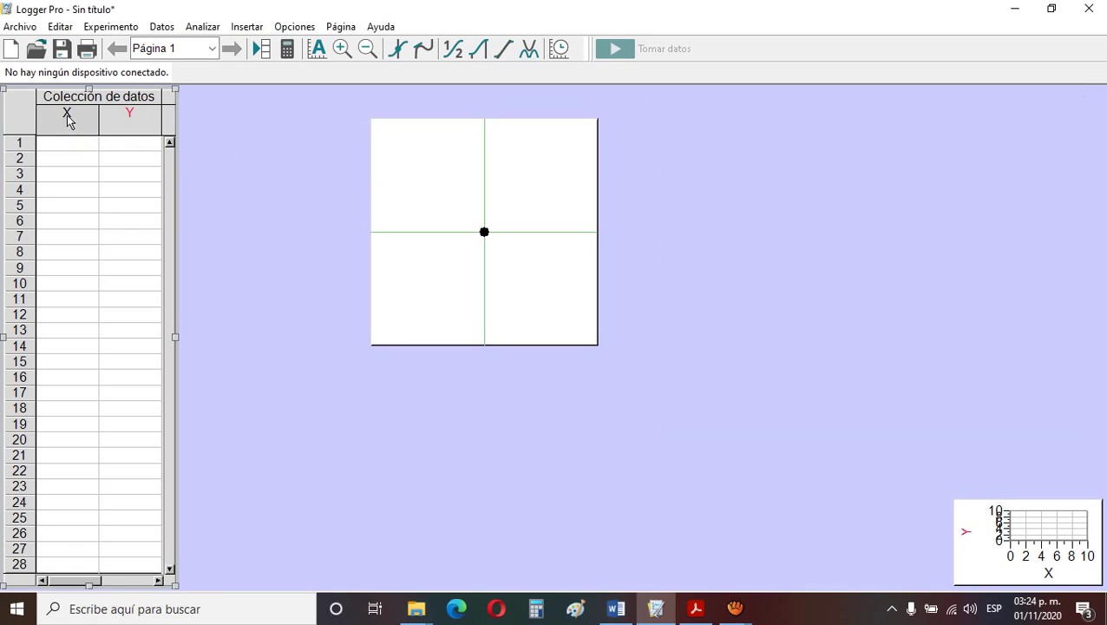
pyautogui.click(377, 240)
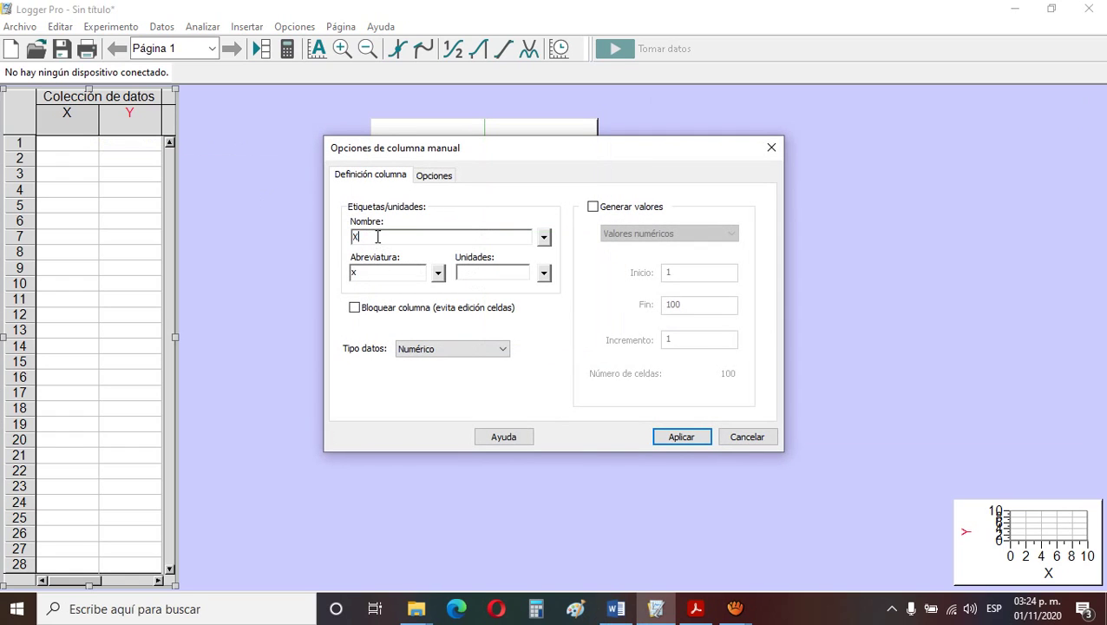
pyautogui.write('gallo')
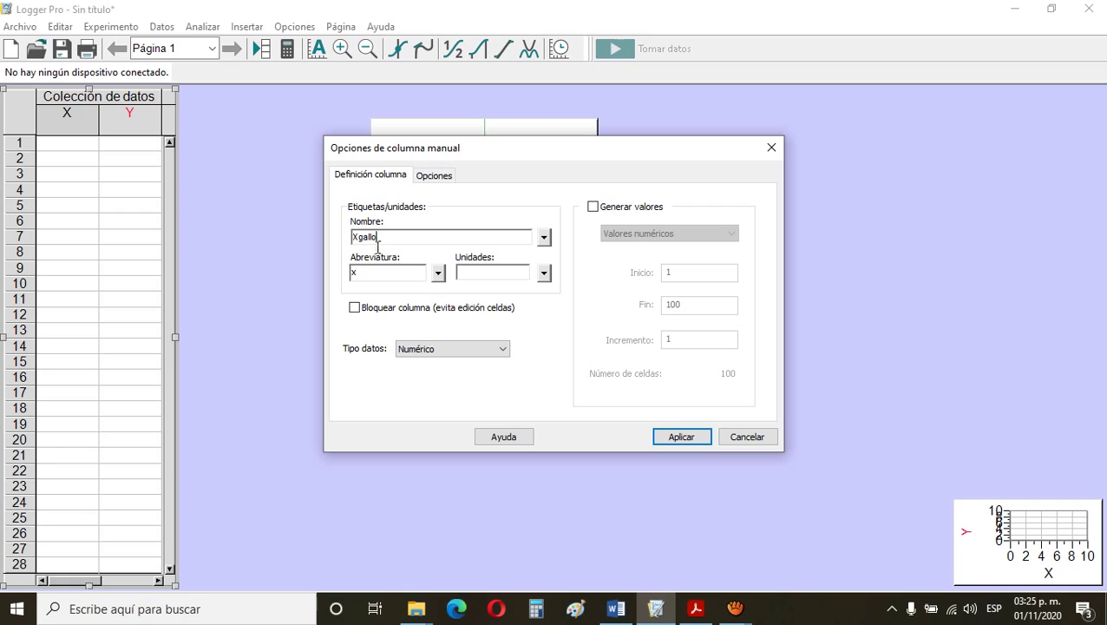
pyautogui.click(364, 277)
pyautogui.click(488, 275)
pyautogui.write('cm')
pyautogui.click(681, 436)
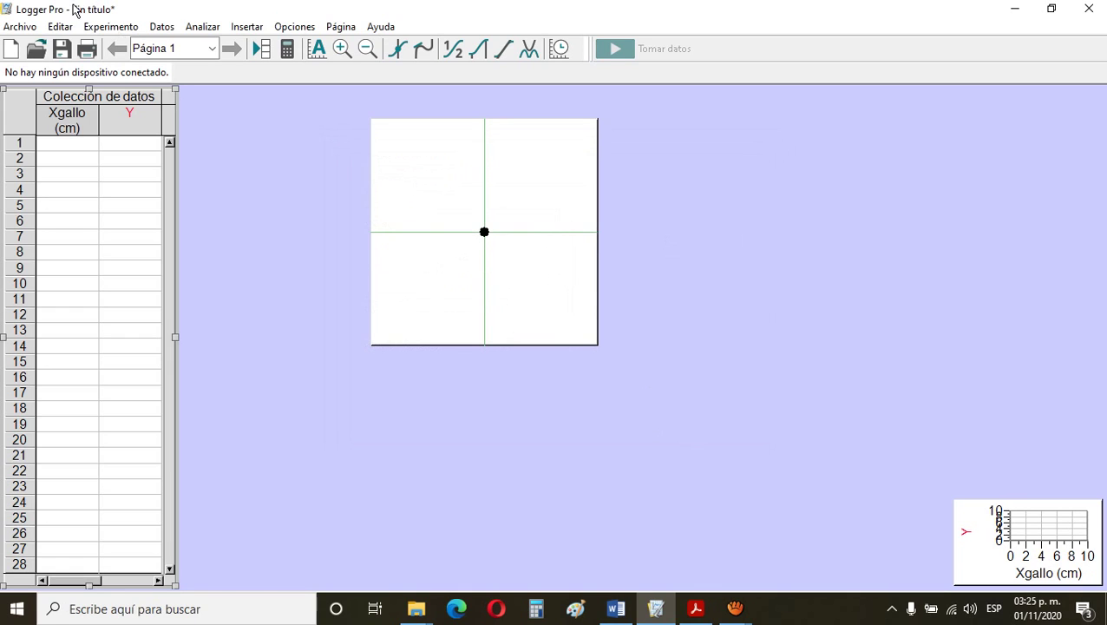
# Step: Rename the Y data column to Ygallo, with the same abbreviation, and set its units to cm
pyautogui.doubleClick(131, 115)
pyautogui.click(382, 237)
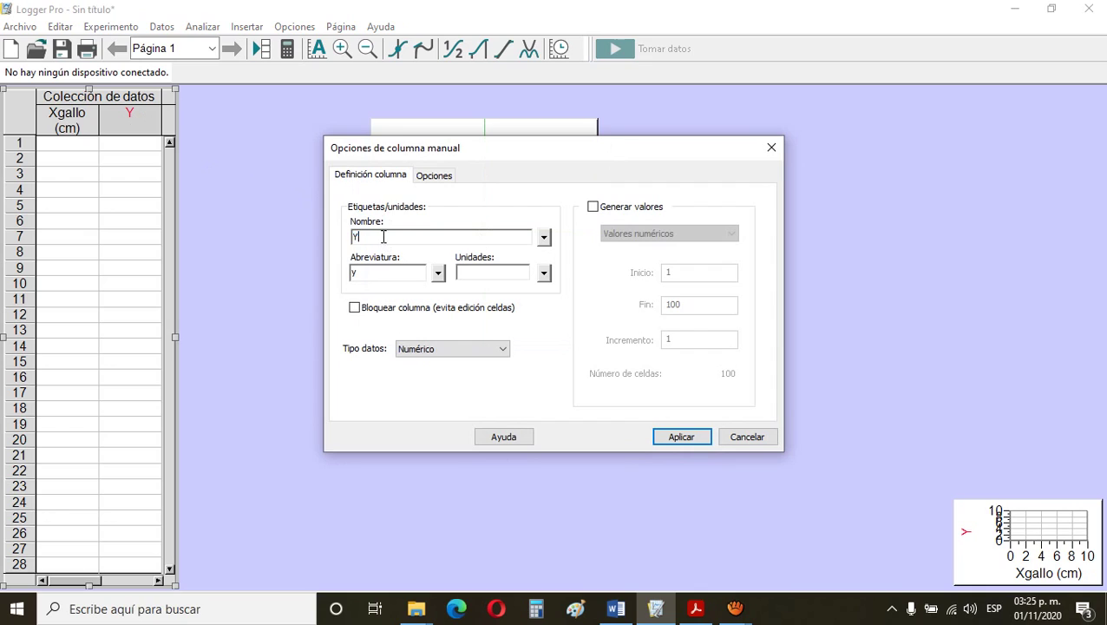
pyautogui.write('gallo')
pyautogui.click(371, 269)
pyautogui.write('ga')
pyautogui.click(665, 436)
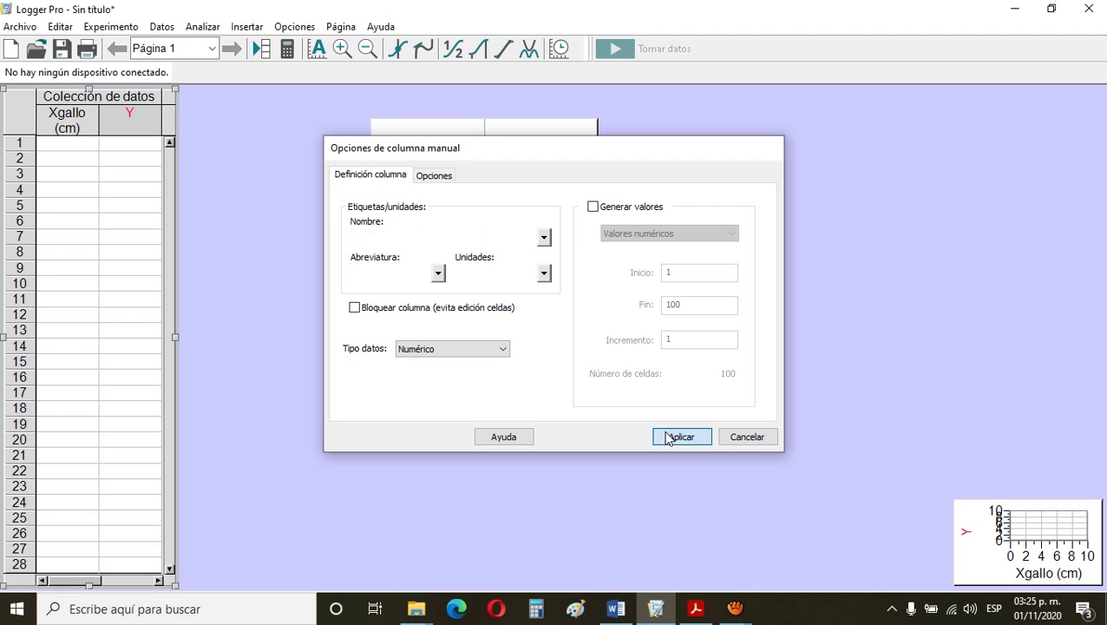
pyautogui.doubleClick(129, 113)
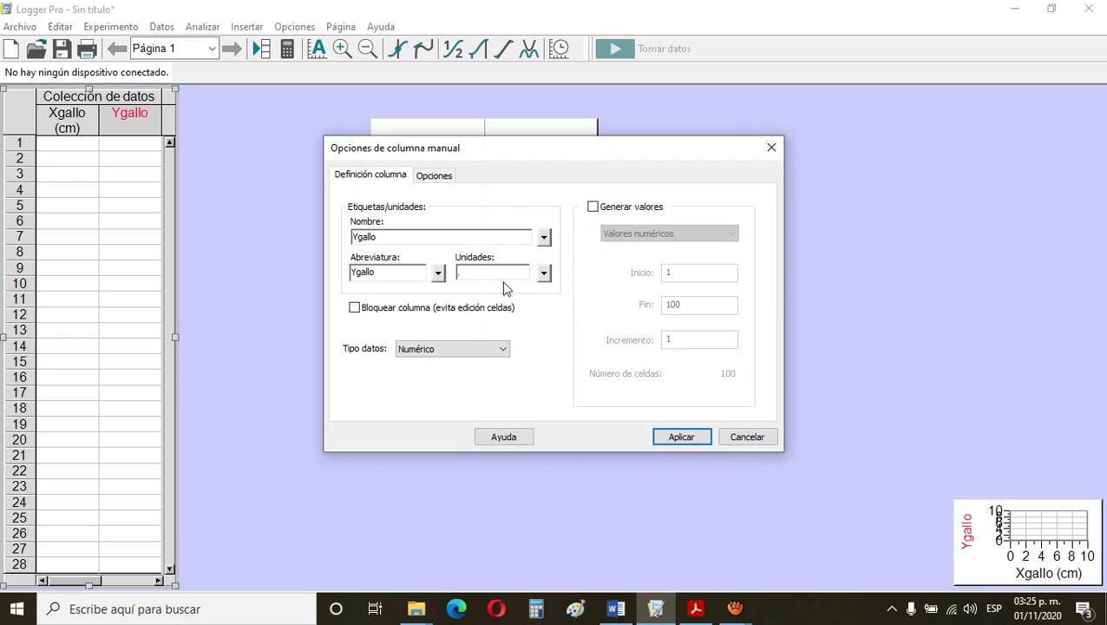
pyautogui.write('m')
pyautogui.click(681, 436)
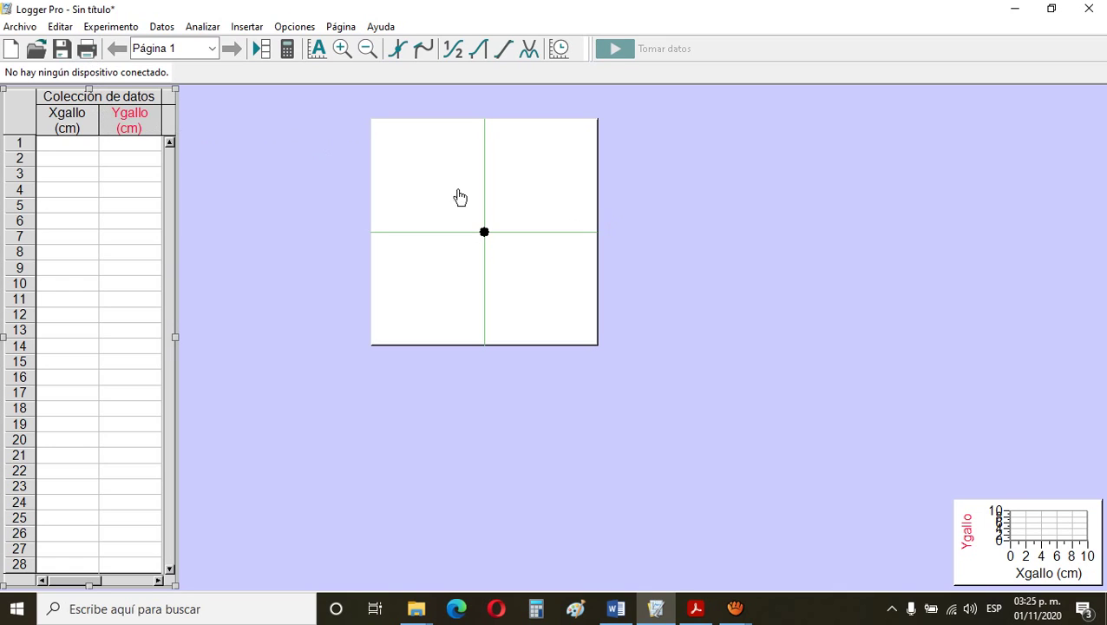
# Step: Switch to the Word document to review the gallo, cata and perro vector equations, and return to Logger Pro
pyautogui.moveTo(687, 615)
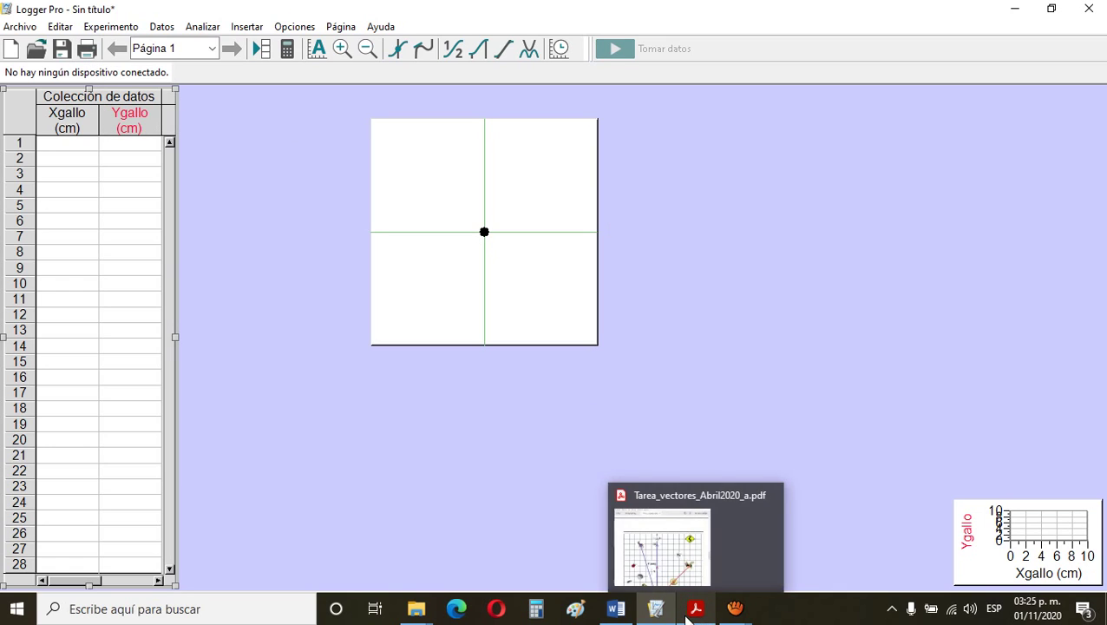
pyautogui.click(621, 611)
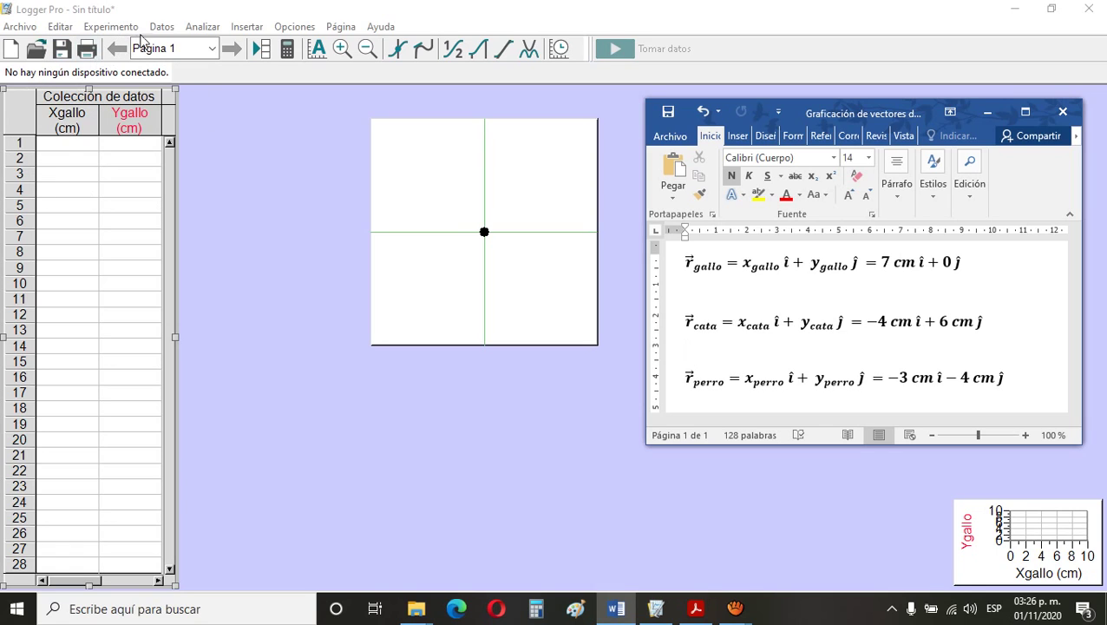
pyautogui.click(254, 248)
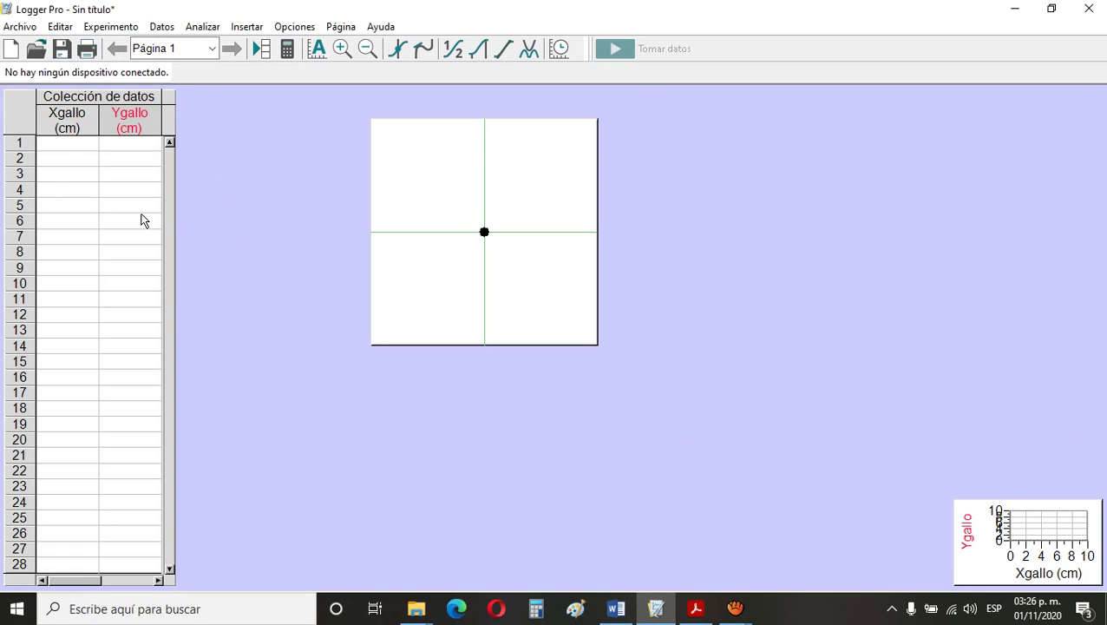
# Step: Add a second data set and widen the data table until the columns of both sets fit
pyautogui.click(156, 29)
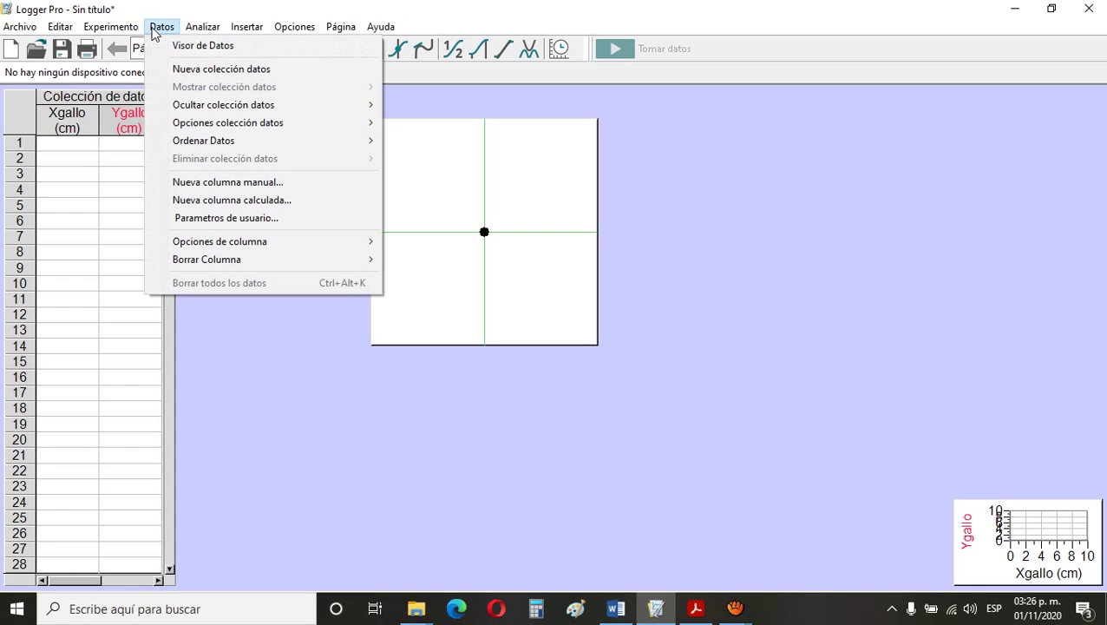
pyautogui.click(206, 70)
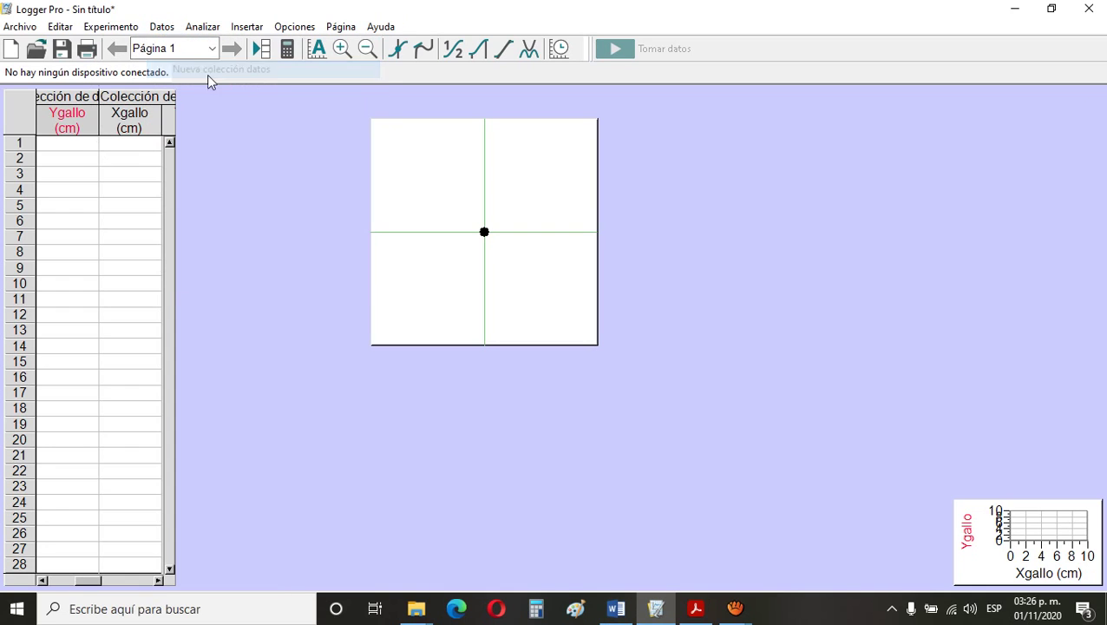
pyautogui.click(168, 331)
pyautogui.moveTo(175, 340); pyautogui.dragTo(448, 341)
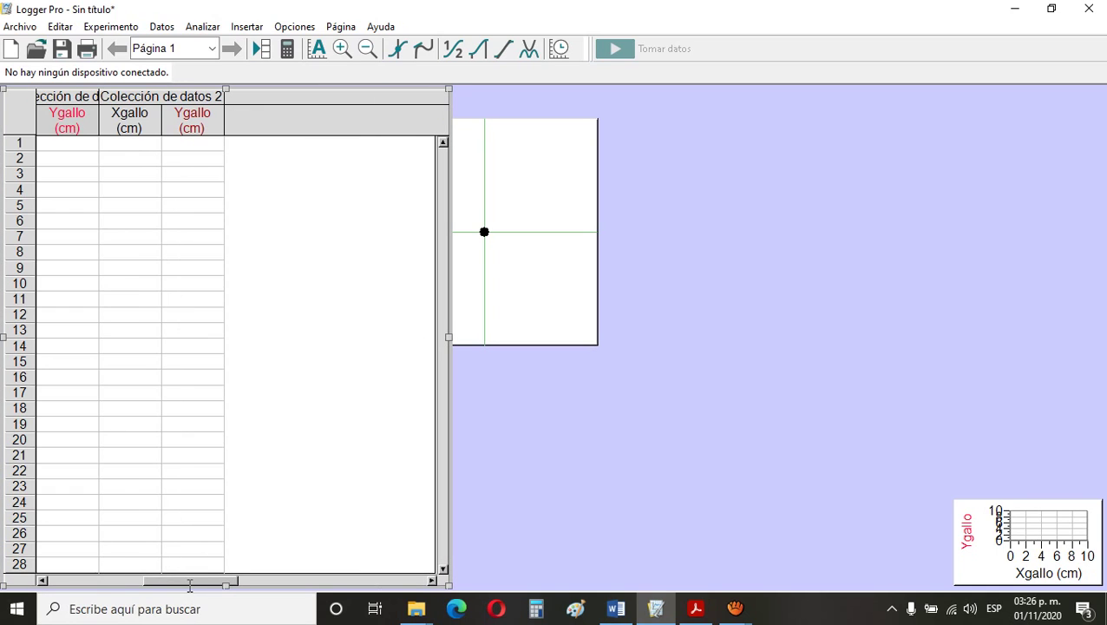
pyautogui.moveTo(159, 581); pyautogui.dragTo(56, 579)
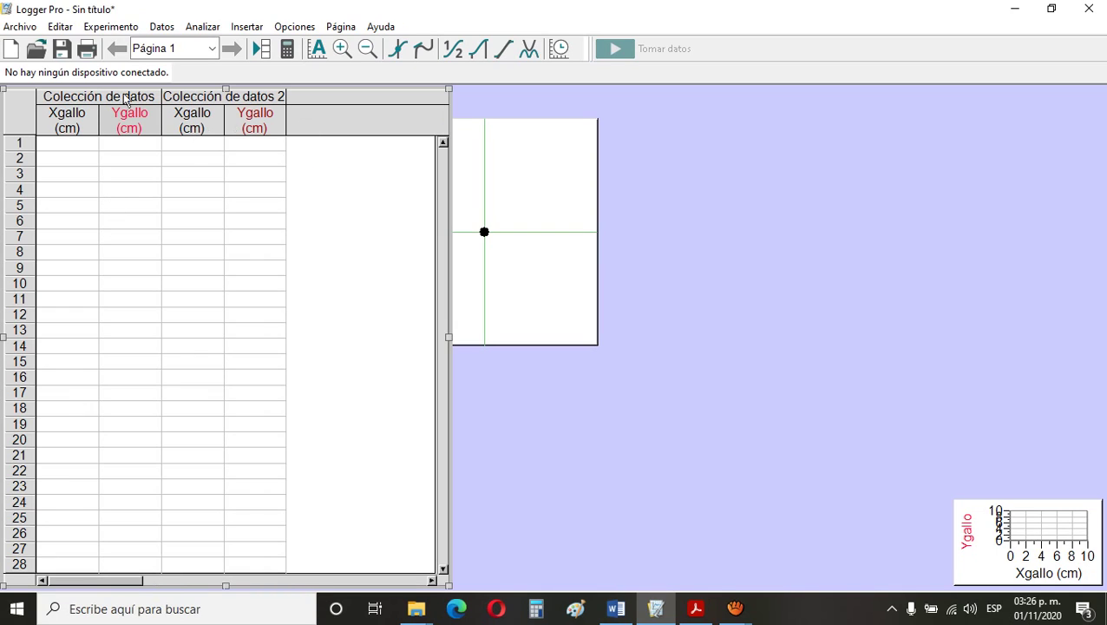
# Step: Change the name and abbreviation of the second data set's X column to Xcata
pyautogui.doubleClick(195, 120)
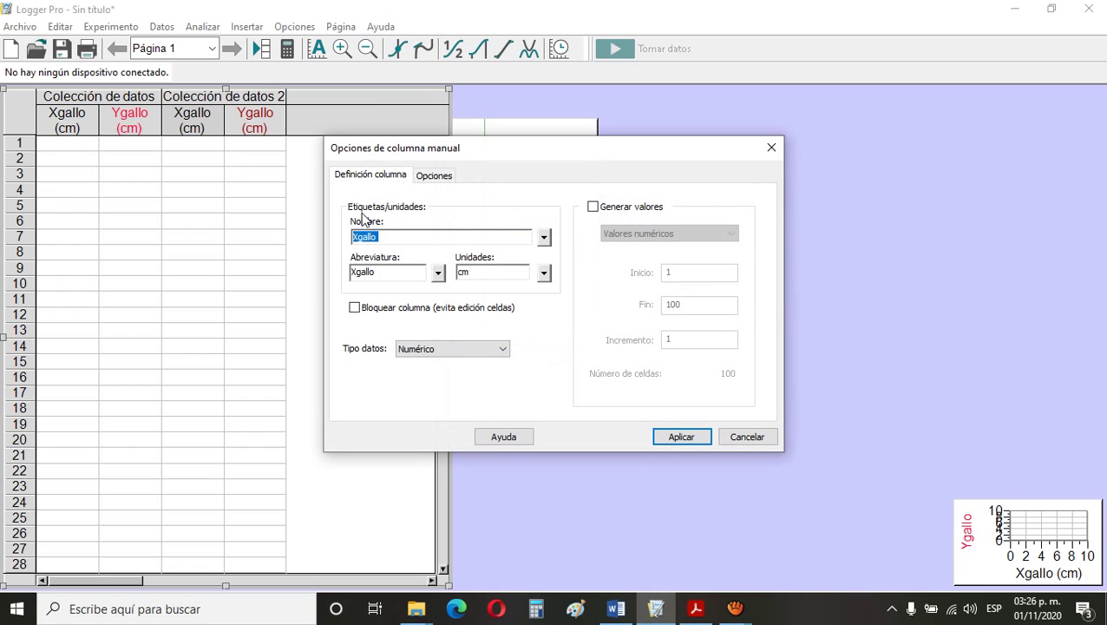
pyautogui.click(382, 236)
pyautogui.write('cata')
pyautogui.click(380, 274)
pyautogui.write('ca')
pyautogui.click(703, 439)
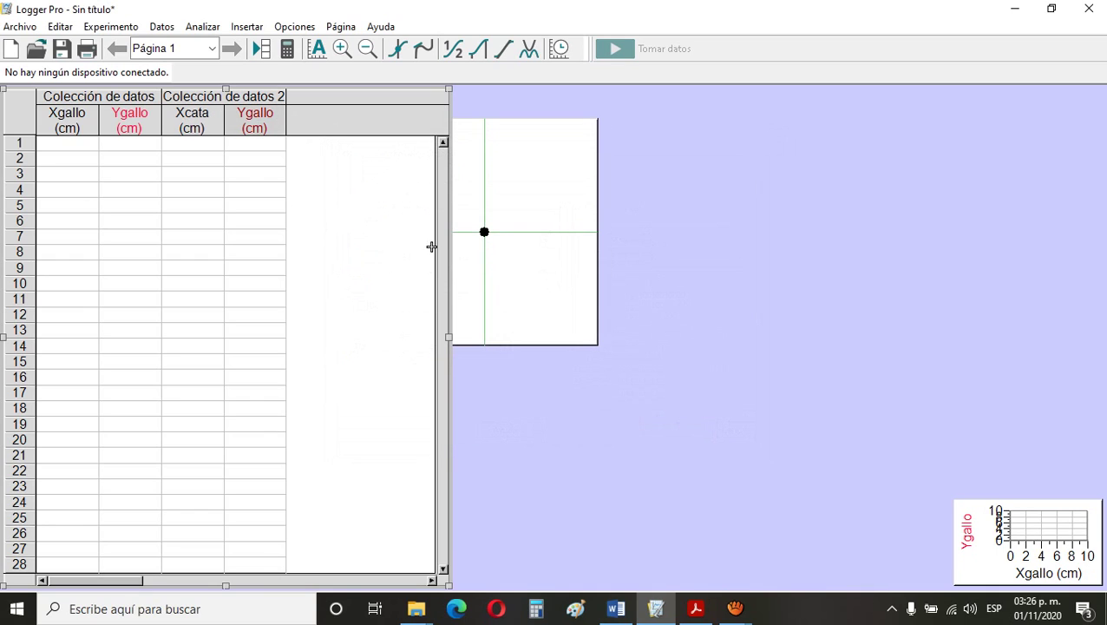
# Step: Change the name and abbreviation of the second data set's Y column to Ycata
pyautogui.doubleClick(269, 126)
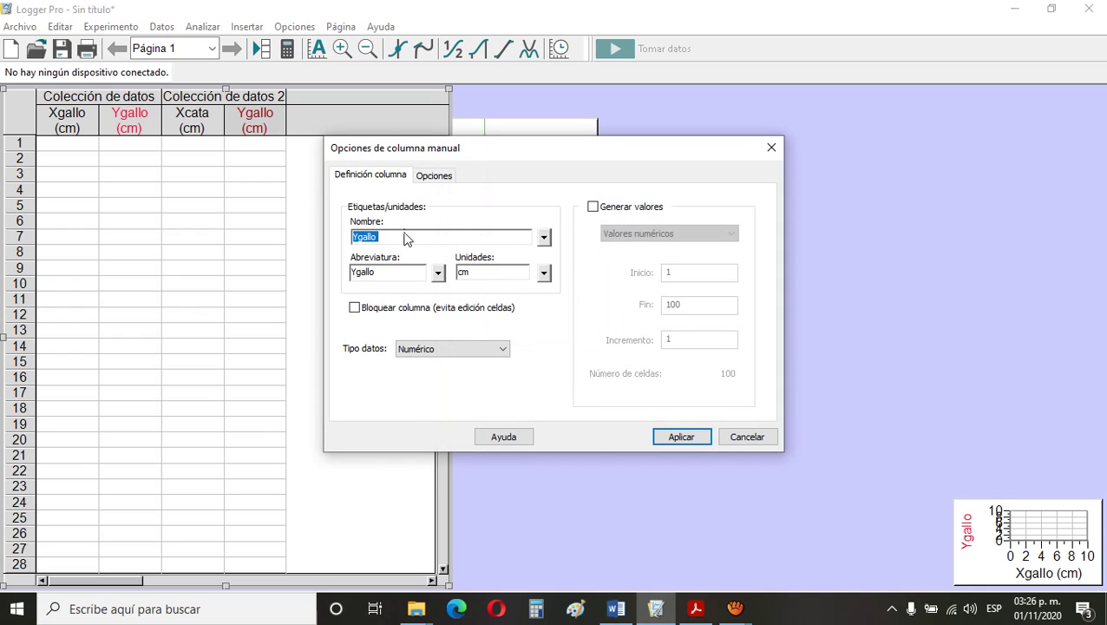
pyautogui.click(401, 240)
pyautogui.write('cata')
pyautogui.click(399, 271)
pyautogui.write('cat')
pyautogui.click(701, 436)
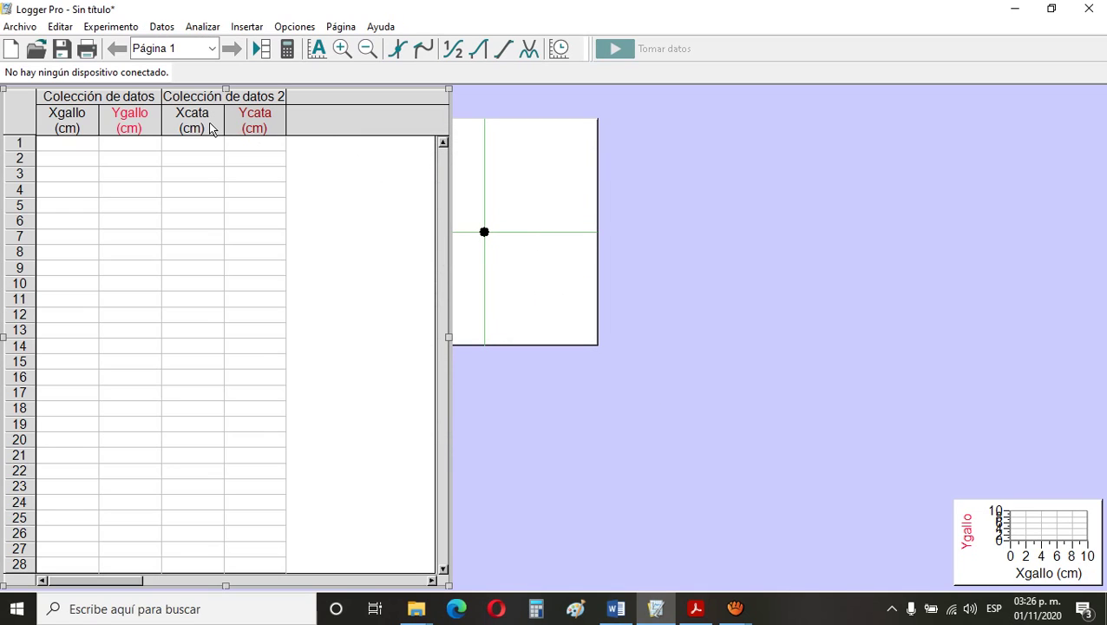
# Step: Add a third data set and change its X column's name and abbreviation to Xperro
pyautogui.click(161, 26)
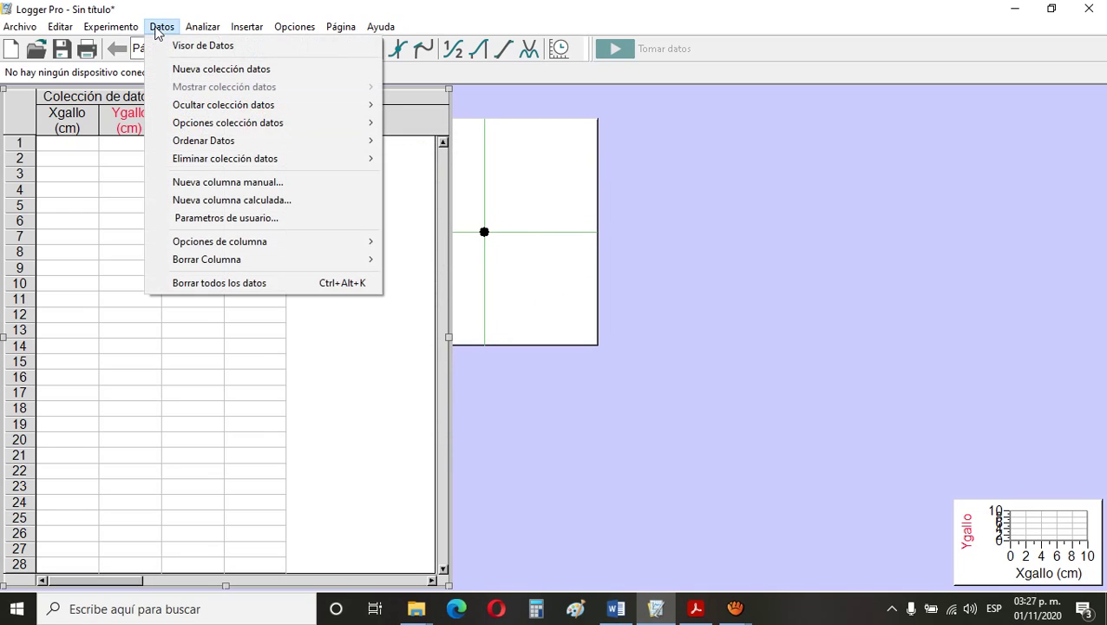
pyautogui.click(208, 70)
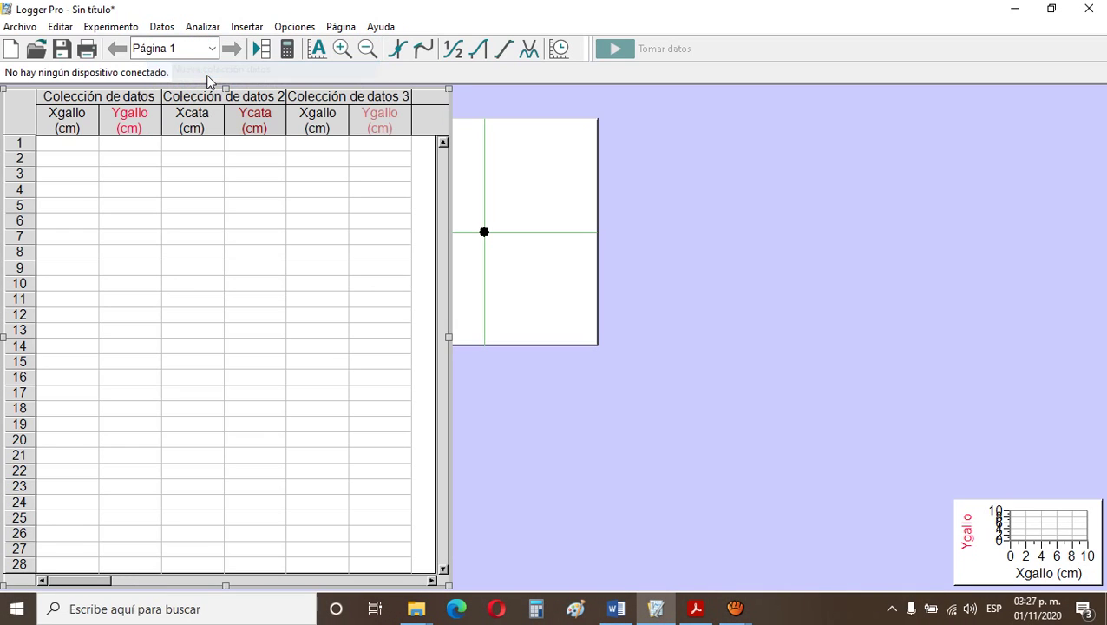
pyautogui.doubleClick(320, 124)
pyautogui.click(391, 242)
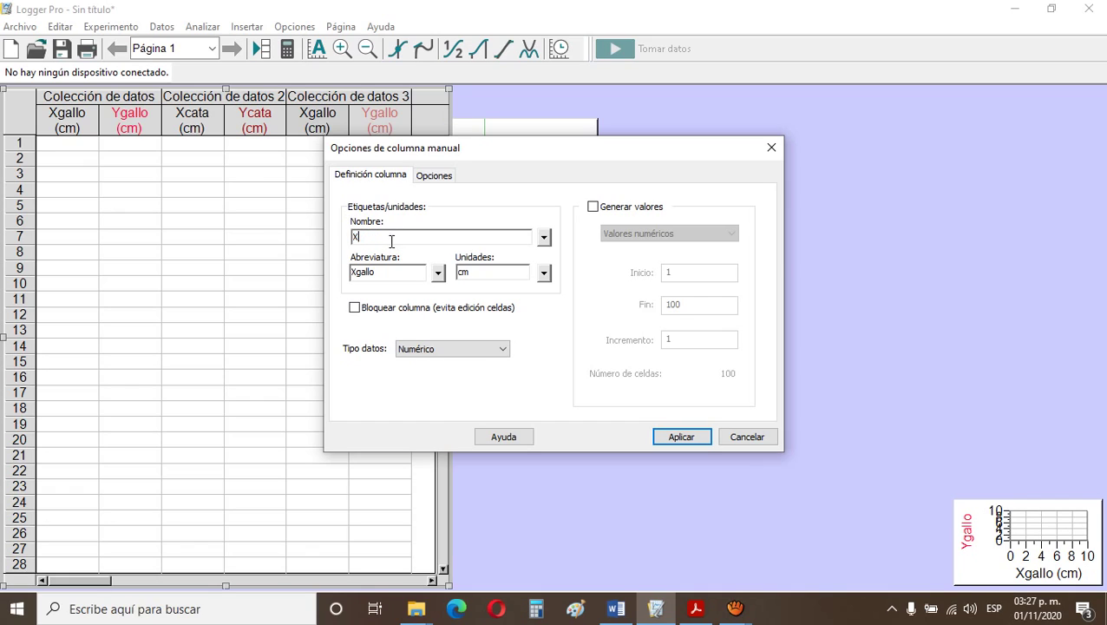
pyautogui.write('perro')
pyautogui.click(390, 274)
pyautogui.write('Xperr')
pyautogui.click(681, 436)
# Step: Rename the third data set's Y column to Yperro and update its abbreviation to match
pyautogui.doubleClick(375, 120)
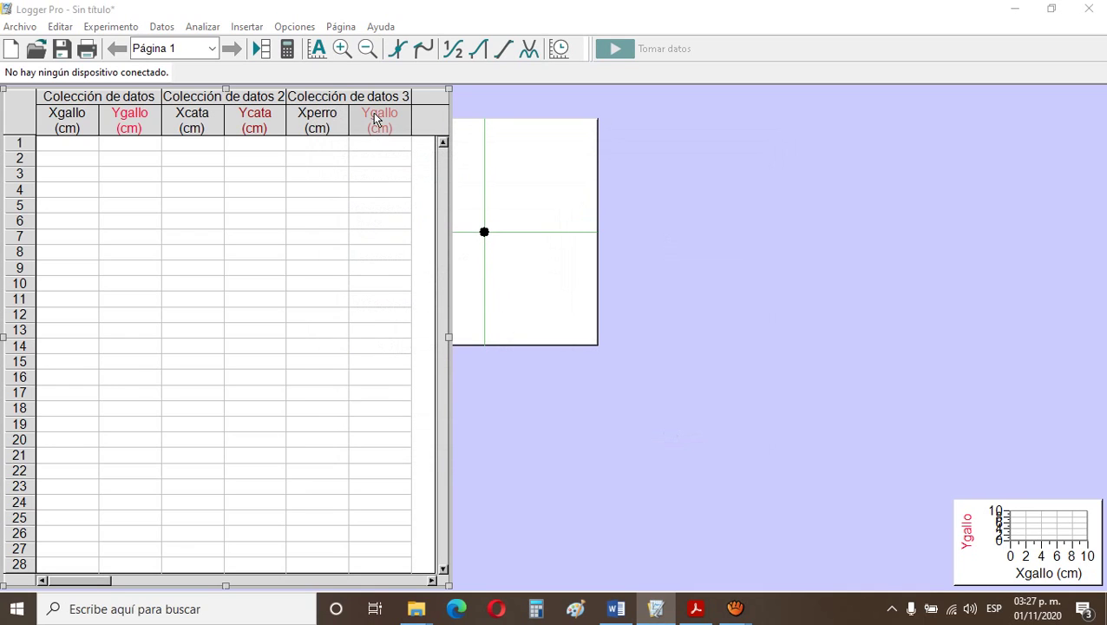
pyautogui.click(389, 242)
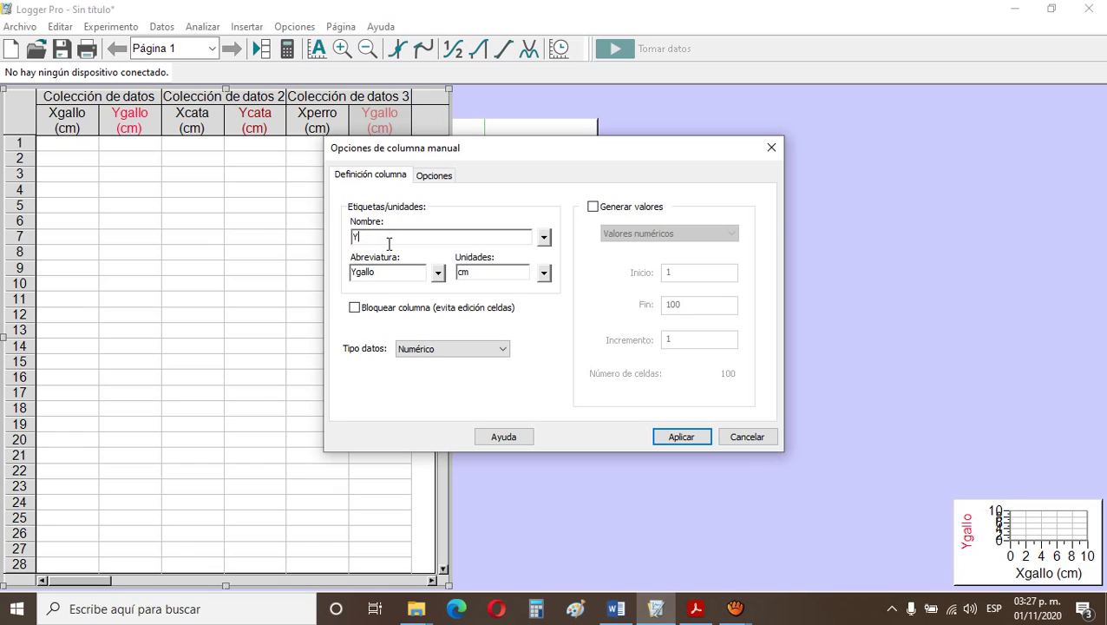
pyautogui.write('perro')
pyautogui.click(378, 269)
pyautogui.click(691, 441)
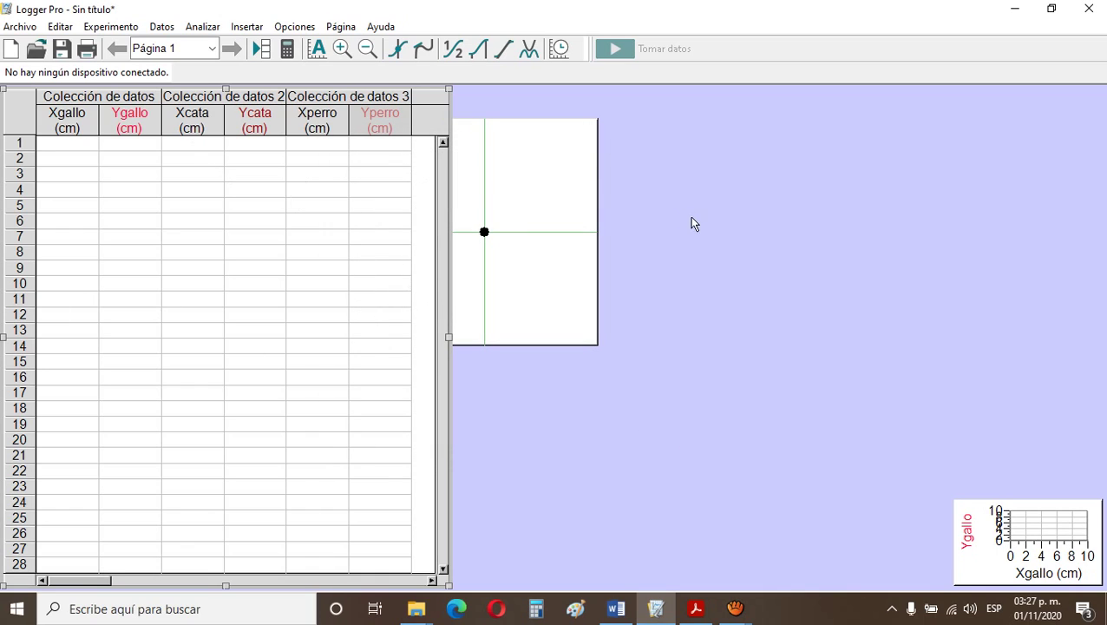
# Step: Move the animated display clear of the data table and enlarge it
pyautogui.moveTo(573, 195); pyautogui.dragTo(721, 181)
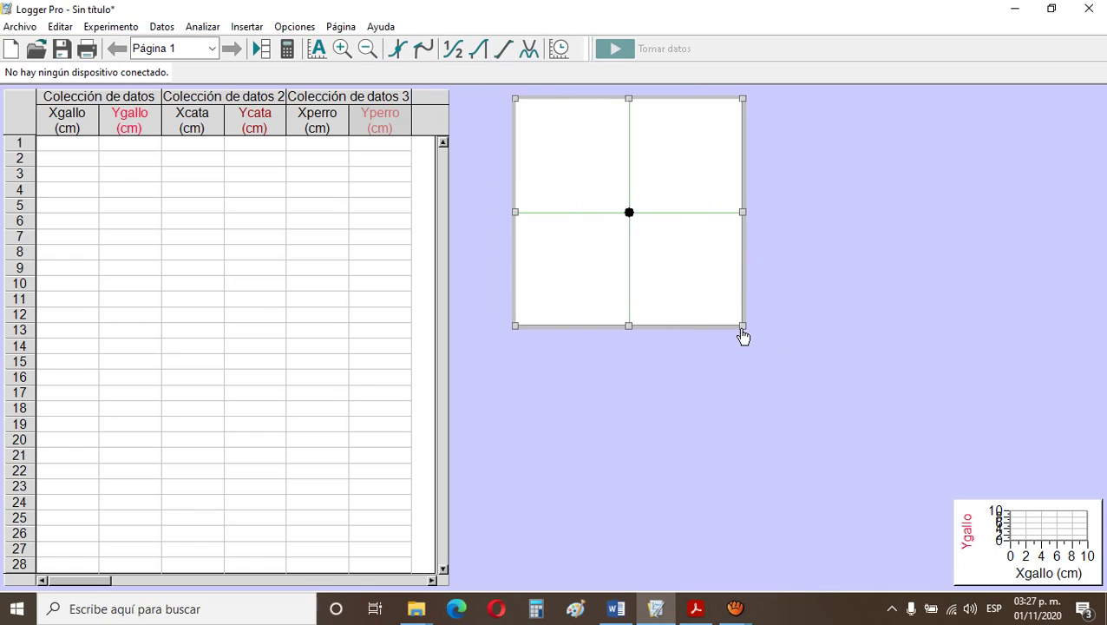
pyautogui.moveTo(743, 326); pyautogui.dragTo(836, 405)
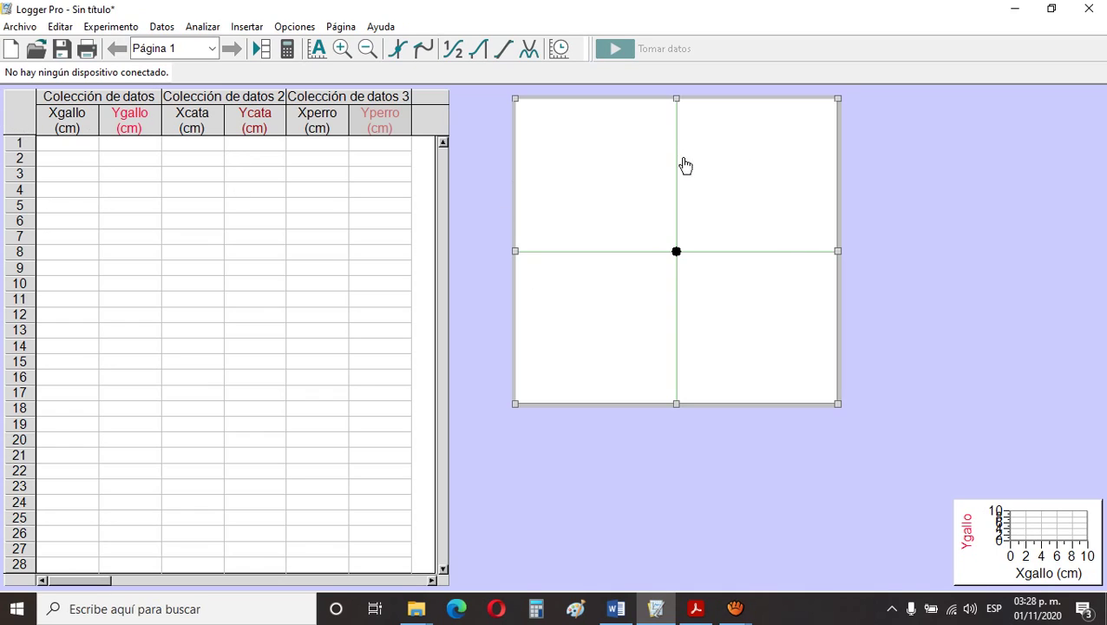
# Step: Set the animated display to show the vectors' names, components and values
pyautogui.doubleClick(753, 154)
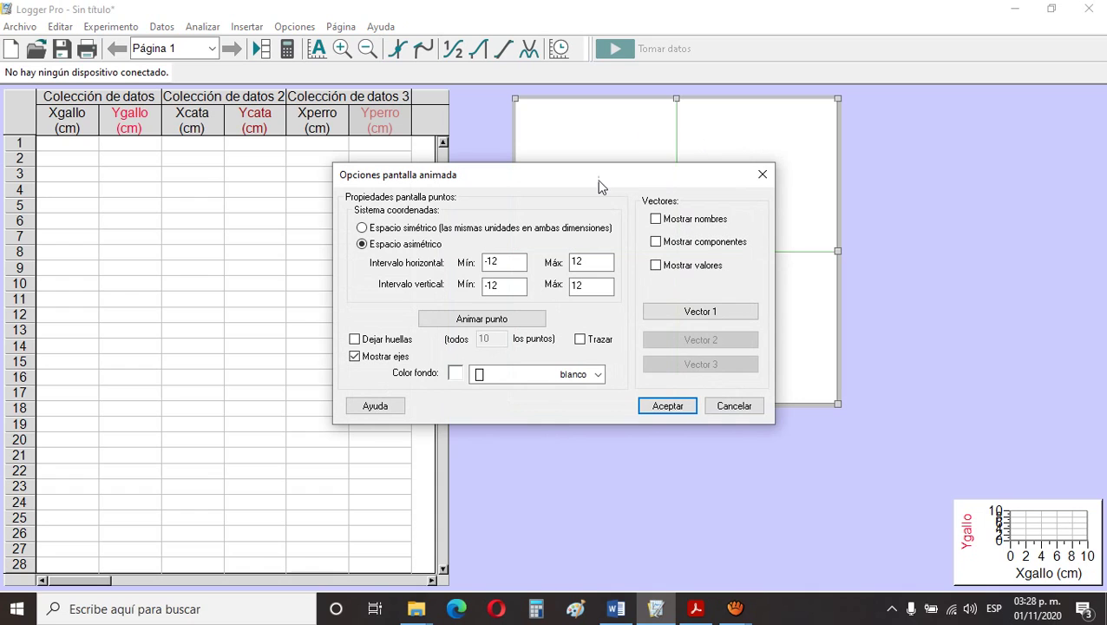
pyautogui.moveTo(599, 184); pyautogui.dragTo(746, 330)
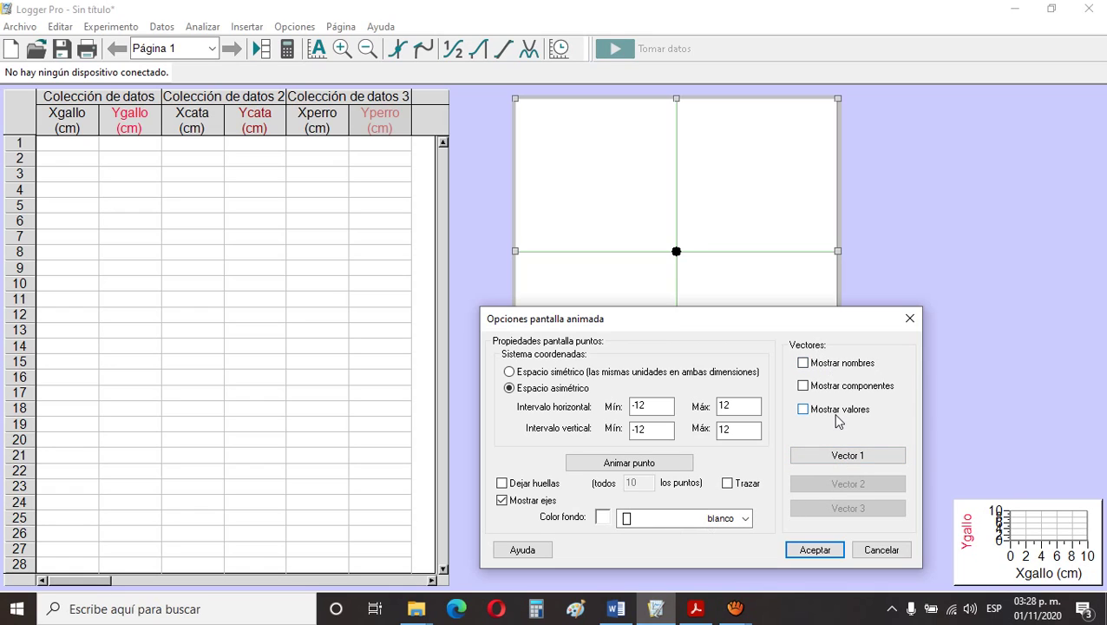
pyautogui.click(803, 364)
pyautogui.click(801, 386)
pyautogui.click(802, 409)
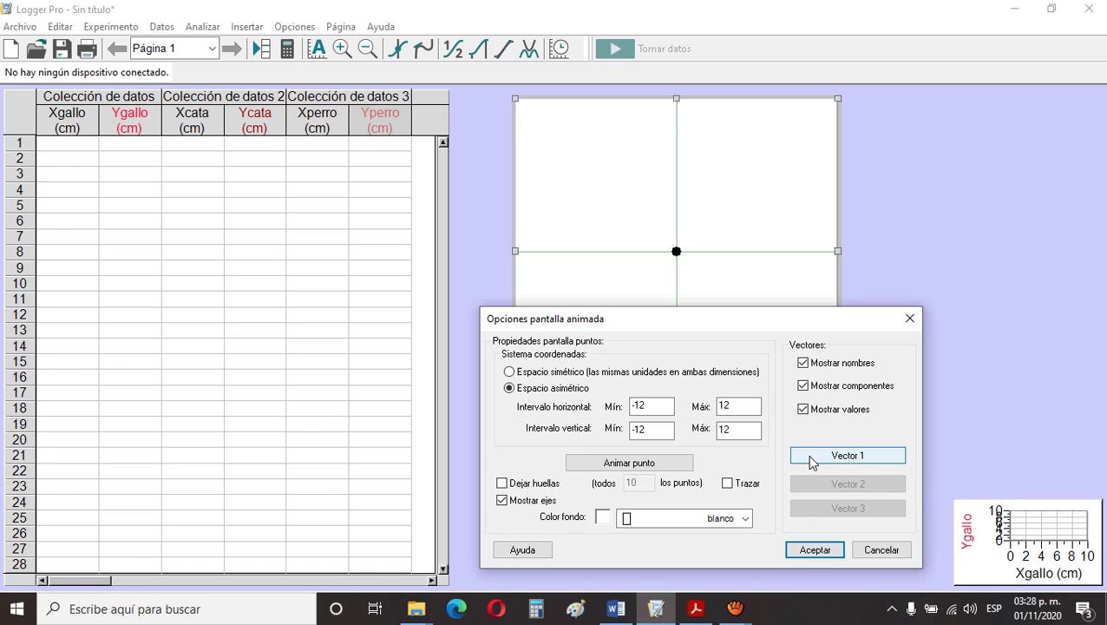
# Step: Define Vector 1 with Xgallo as horizontal component, Ygallo as vertical component and the name Rgallo
pyautogui.click(812, 457)
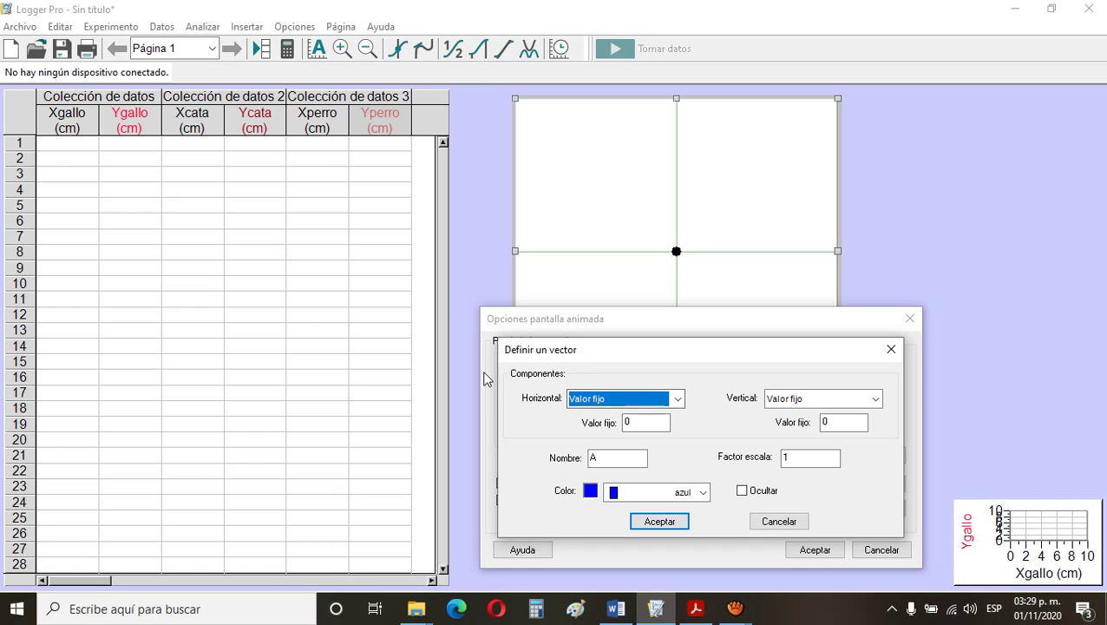
pyautogui.click(678, 399)
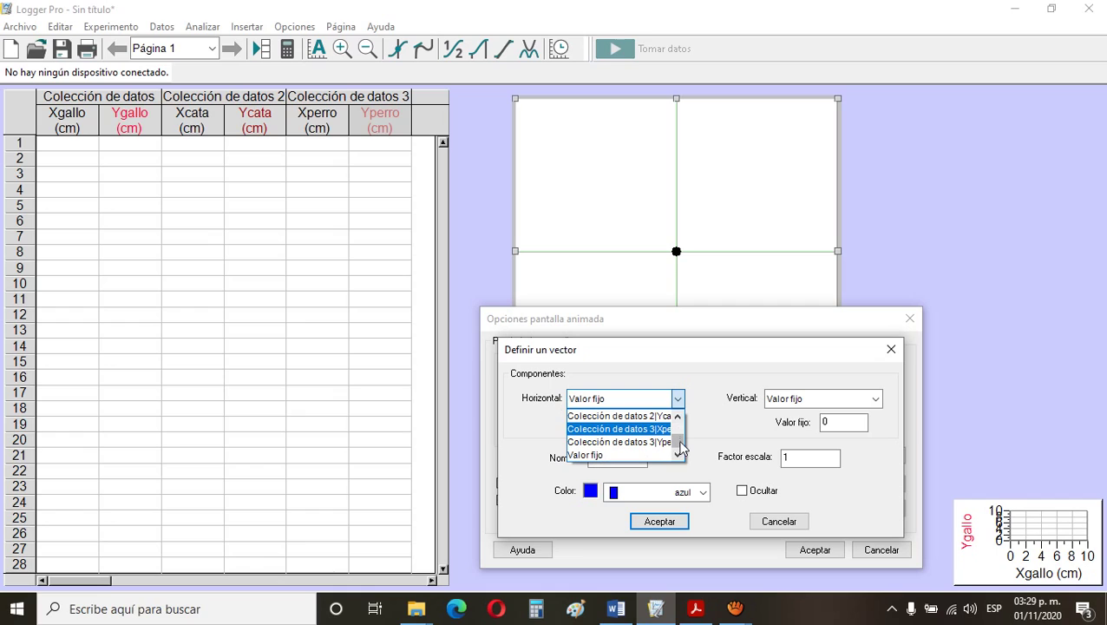
pyautogui.moveTo(680, 444); pyautogui.dragTo(681, 423)
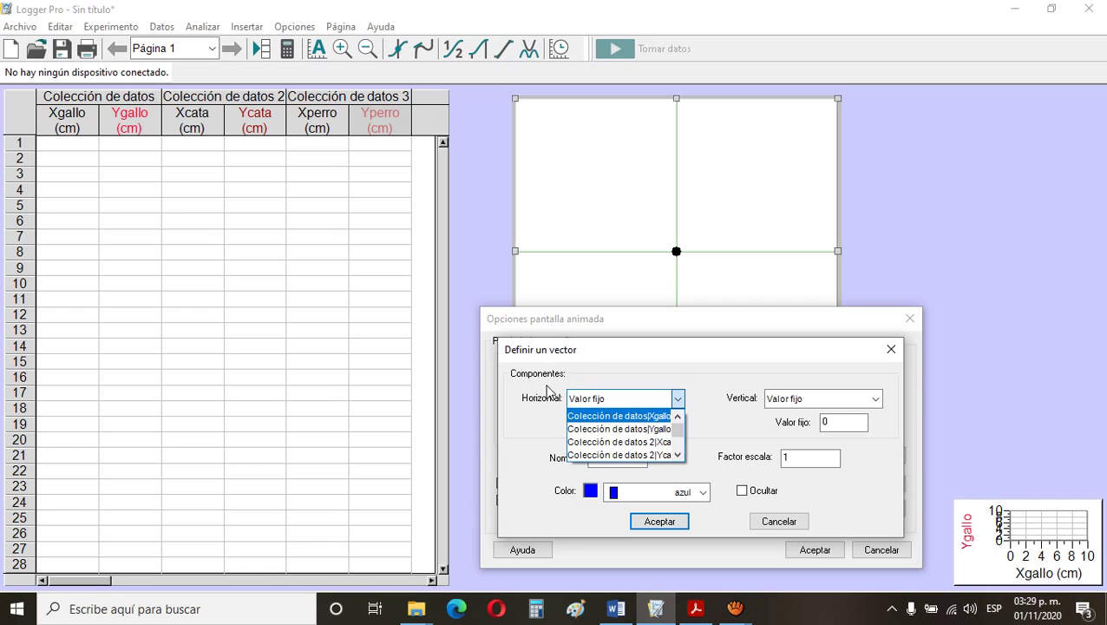
pyautogui.click(649, 416)
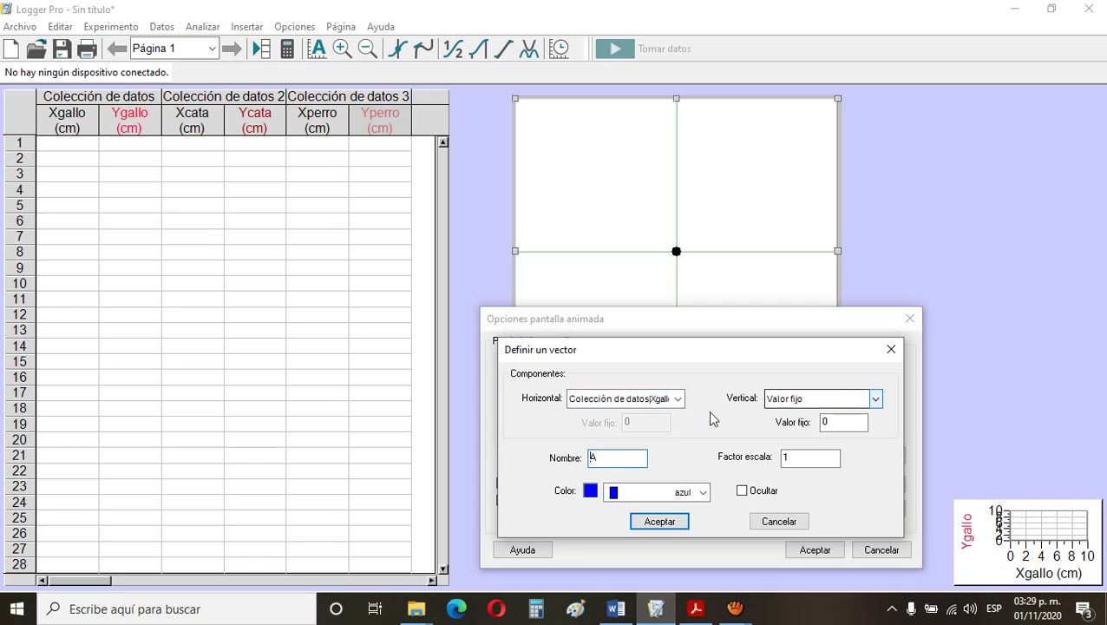
pyautogui.click(875, 400)
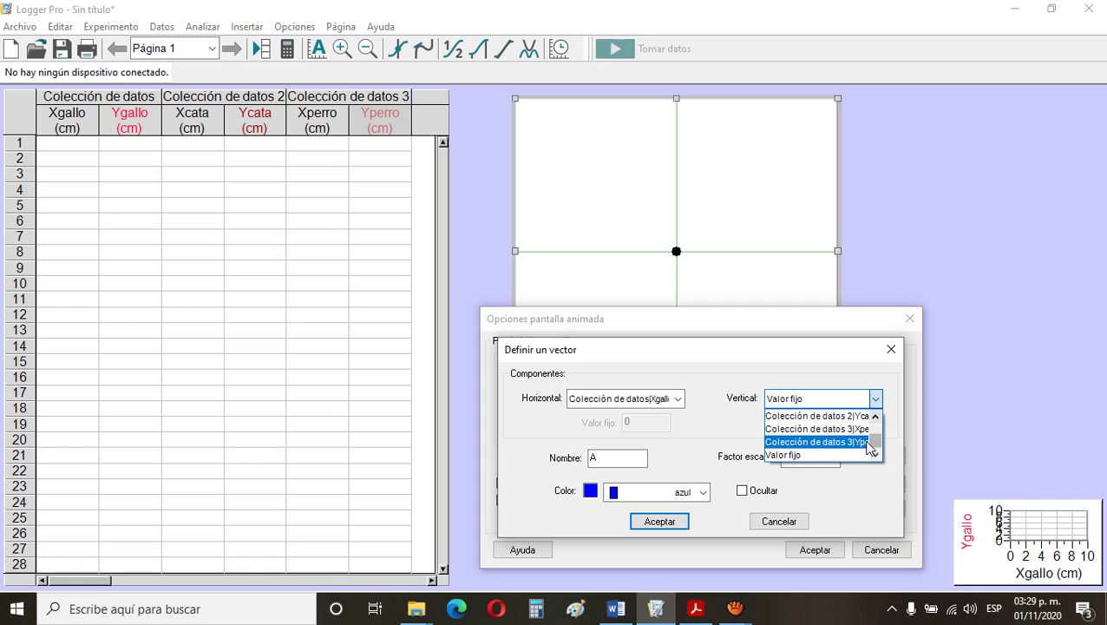
pyautogui.scroll(1, 871, 428)
pyautogui.click(867, 429)
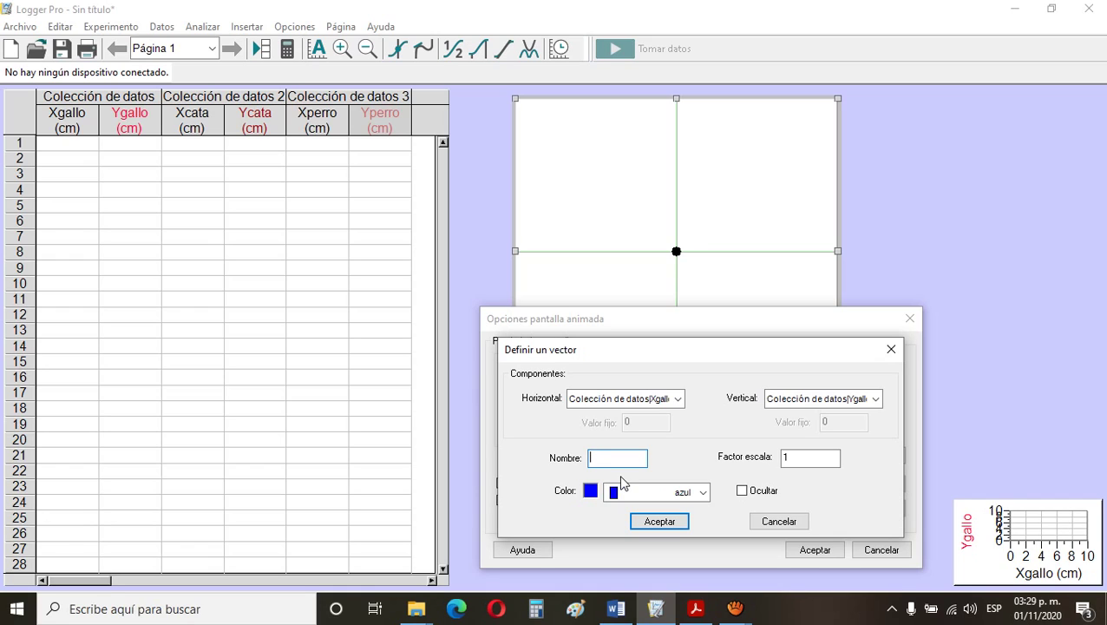
pyautogui.write('al')
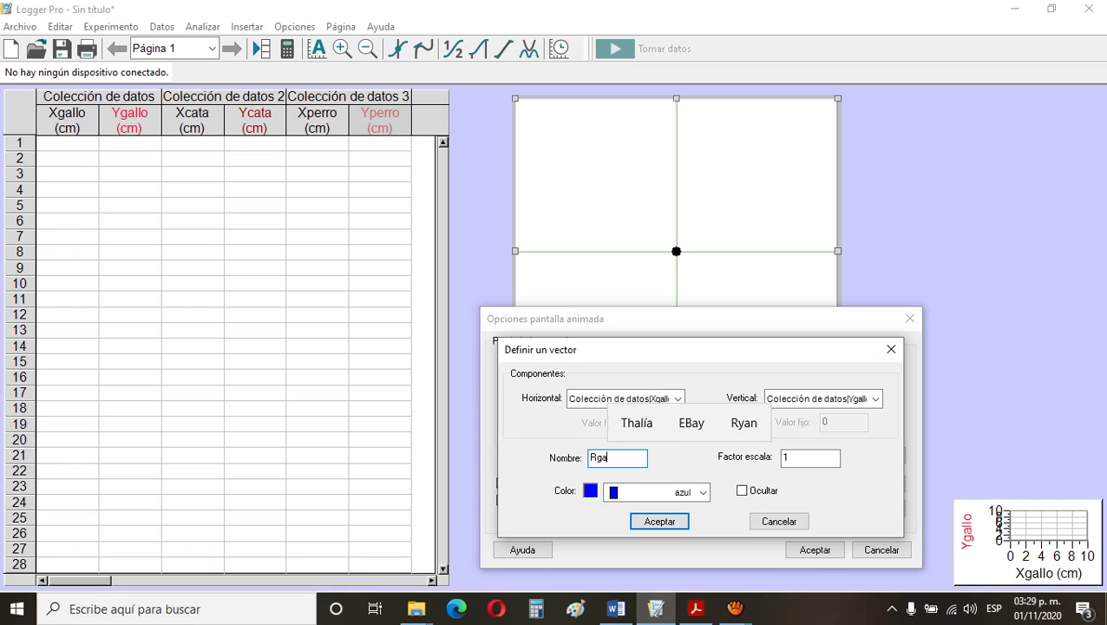
pyautogui.write('lo')
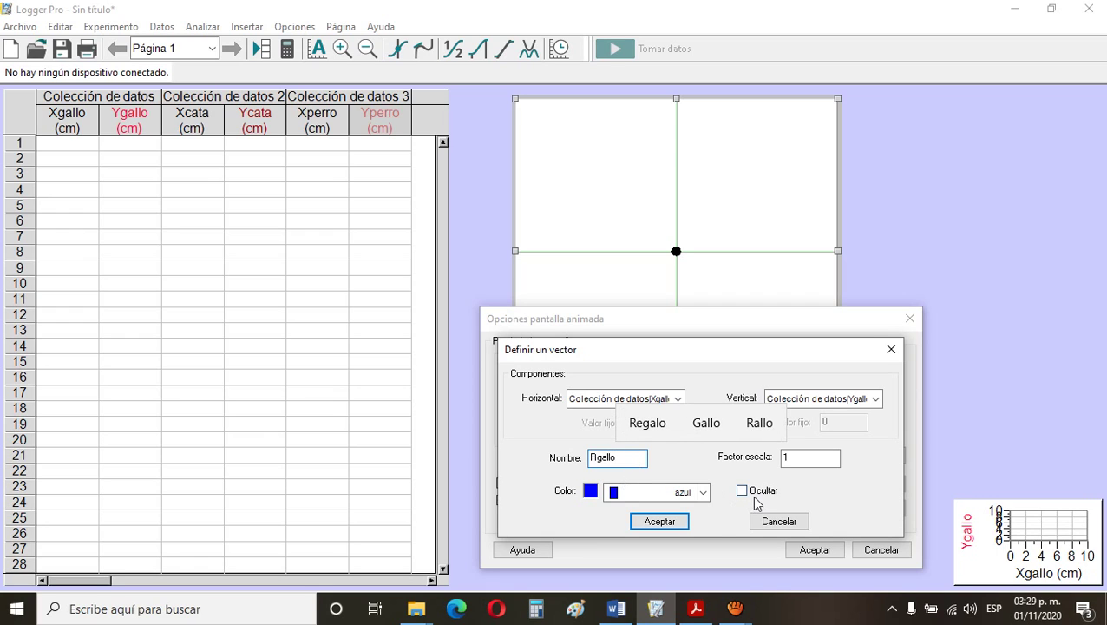
pyautogui.click(659, 523)
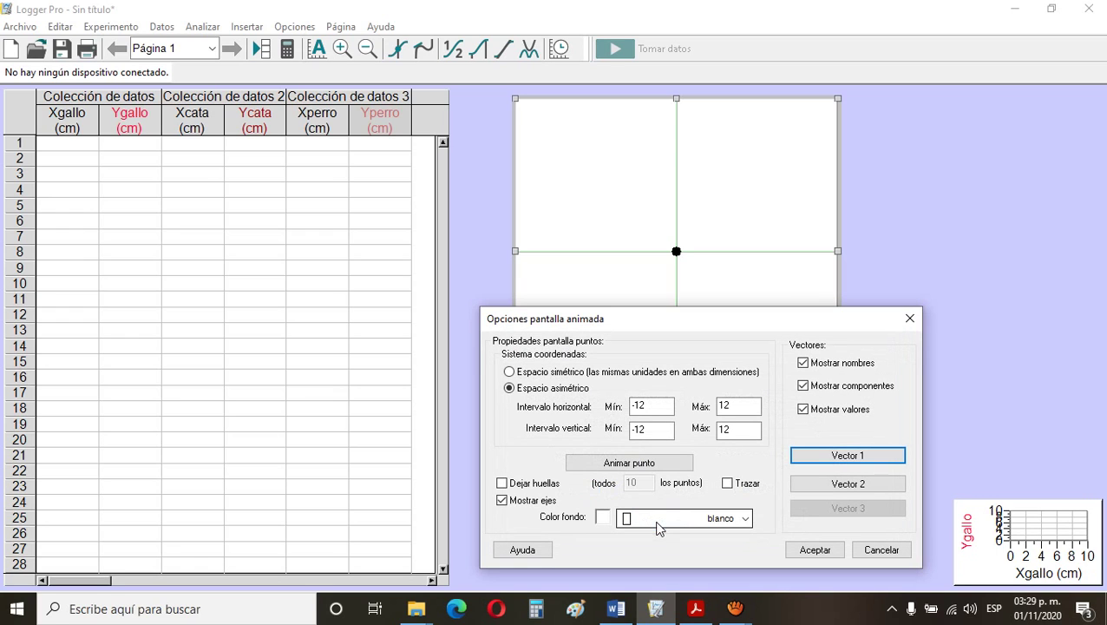
# Step: Apply the animated display options and recheck the Vector 1 definition
pyautogui.click(808, 552)
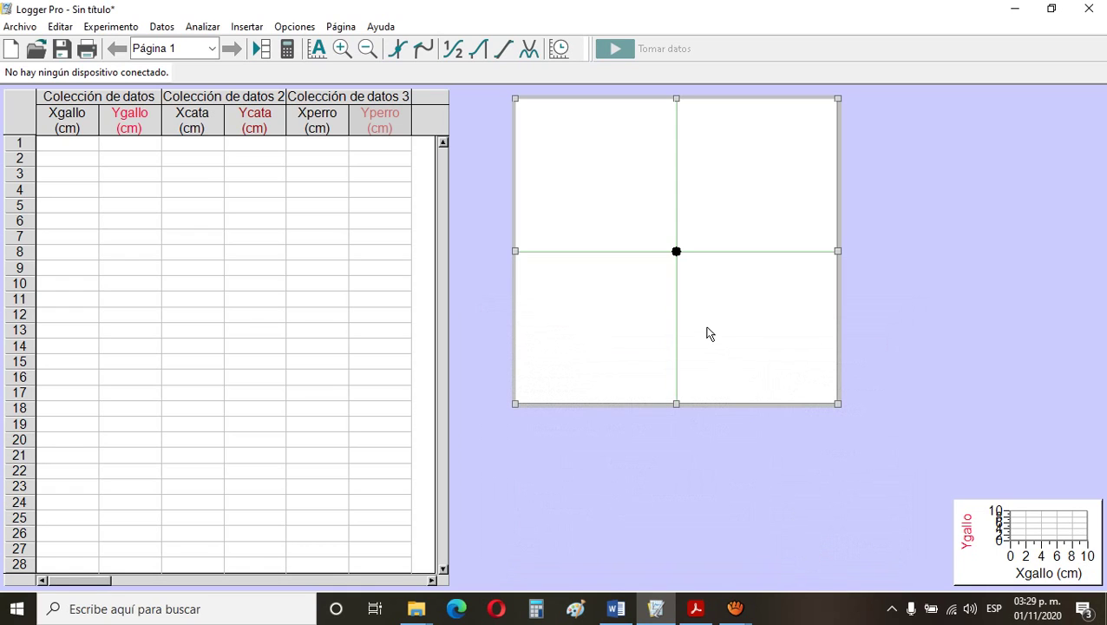
pyautogui.doubleClick(709, 322)
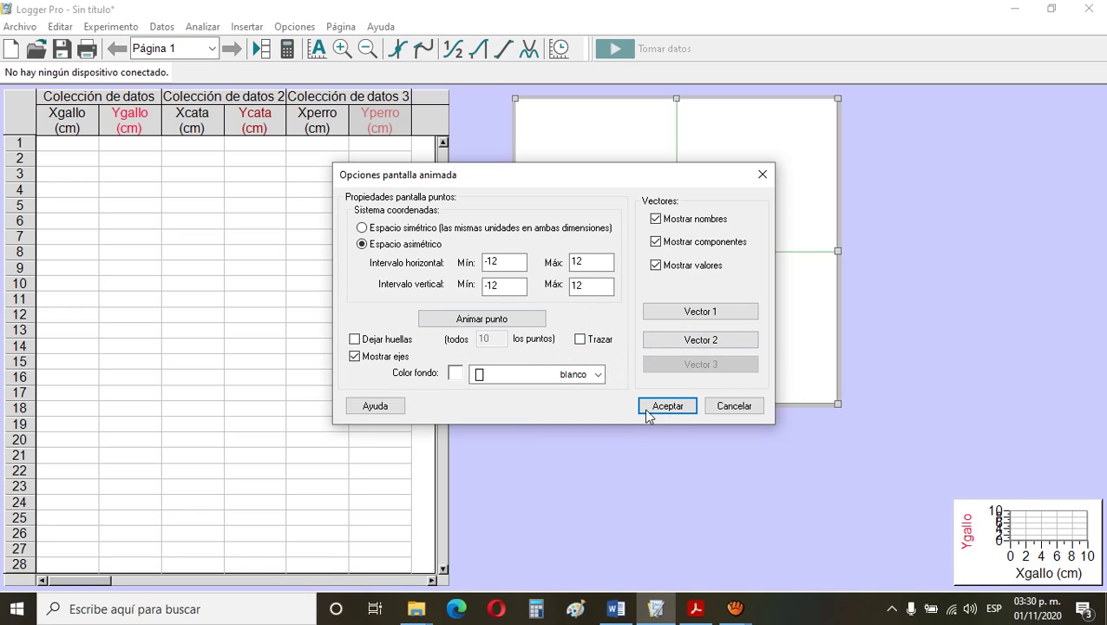
pyautogui.click(668, 322)
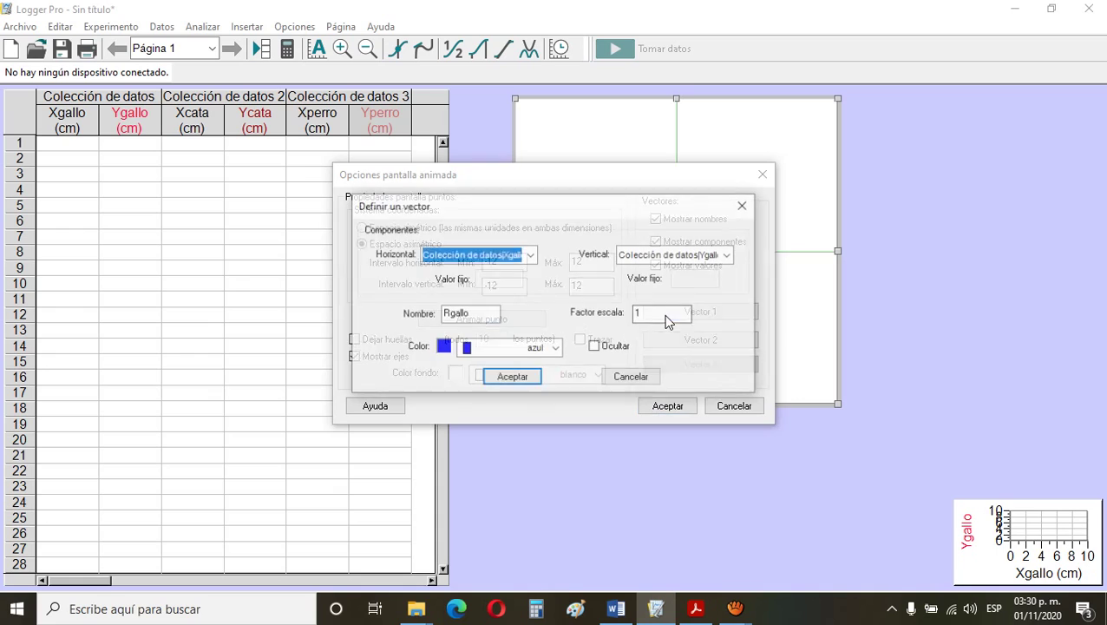
pyautogui.click(512, 379)
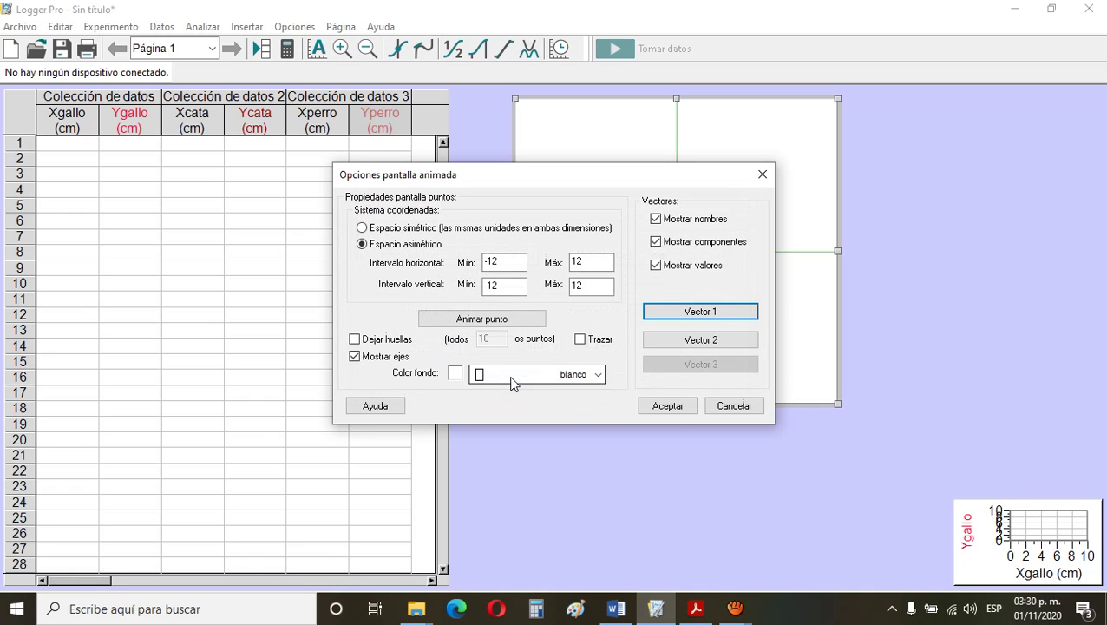
pyautogui.click(668, 406)
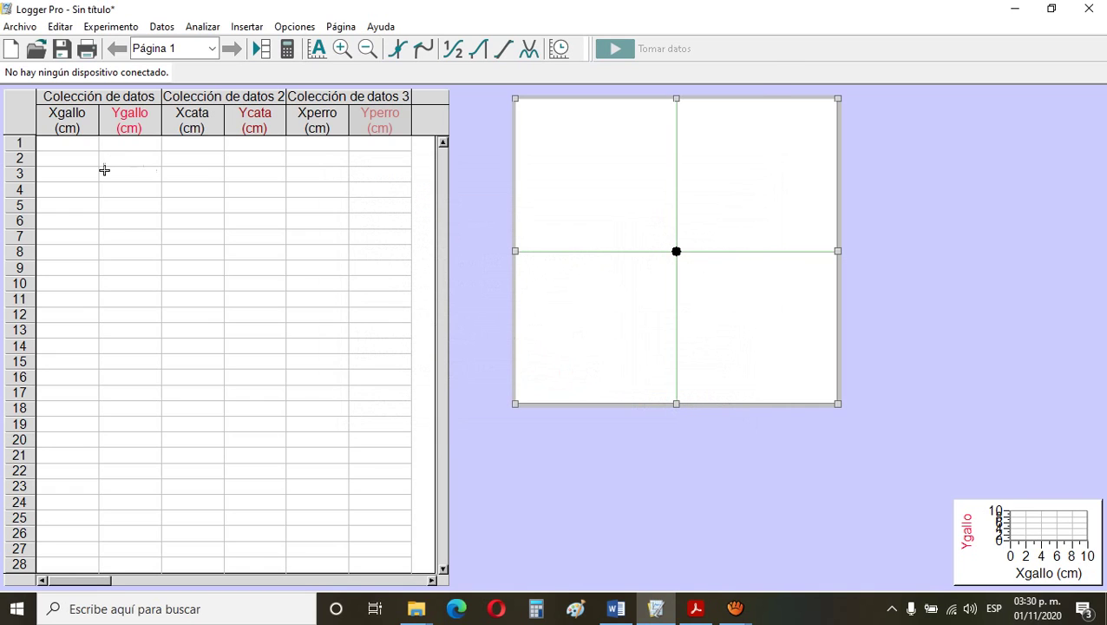
# Step: Consult the gallo equation in the Word document and enter 7 for Xgallo and 0 for Ygallo in row 1 of the Logger Pro table
pyautogui.click(617, 609)
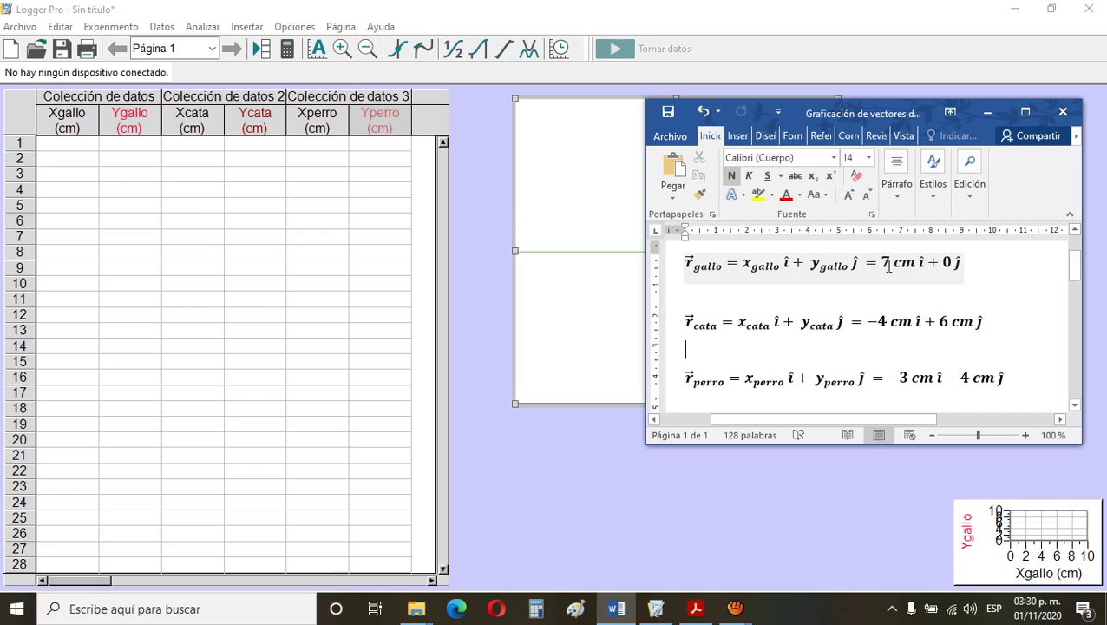
pyautogui.click(61, 143)
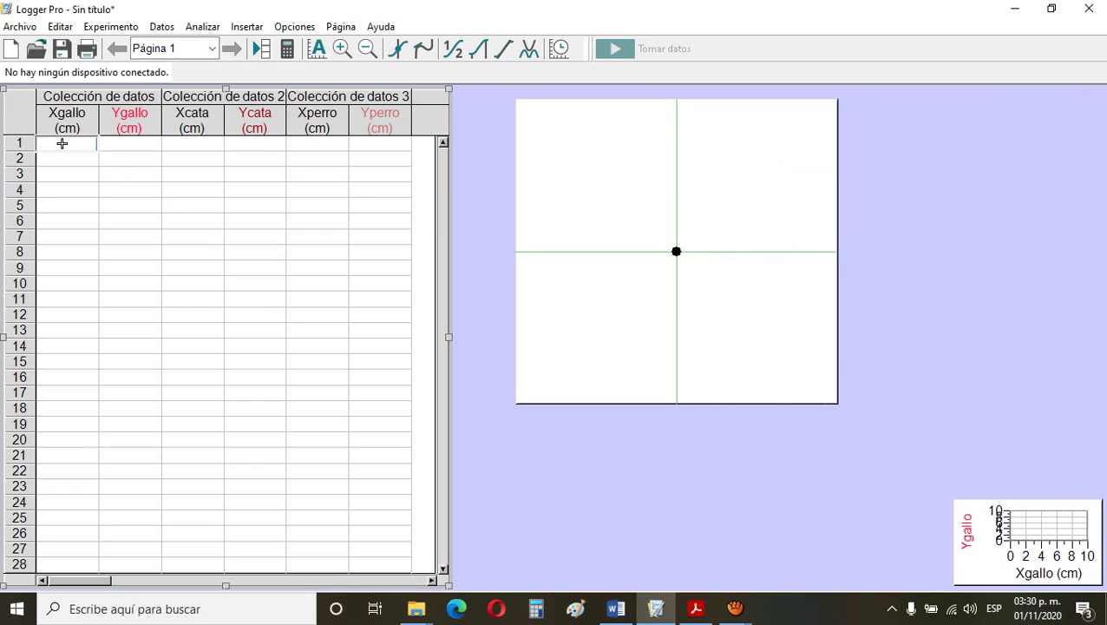
pyautogui.write('7')
pyautogui.click(151, 146)
pyautogui.write('0')
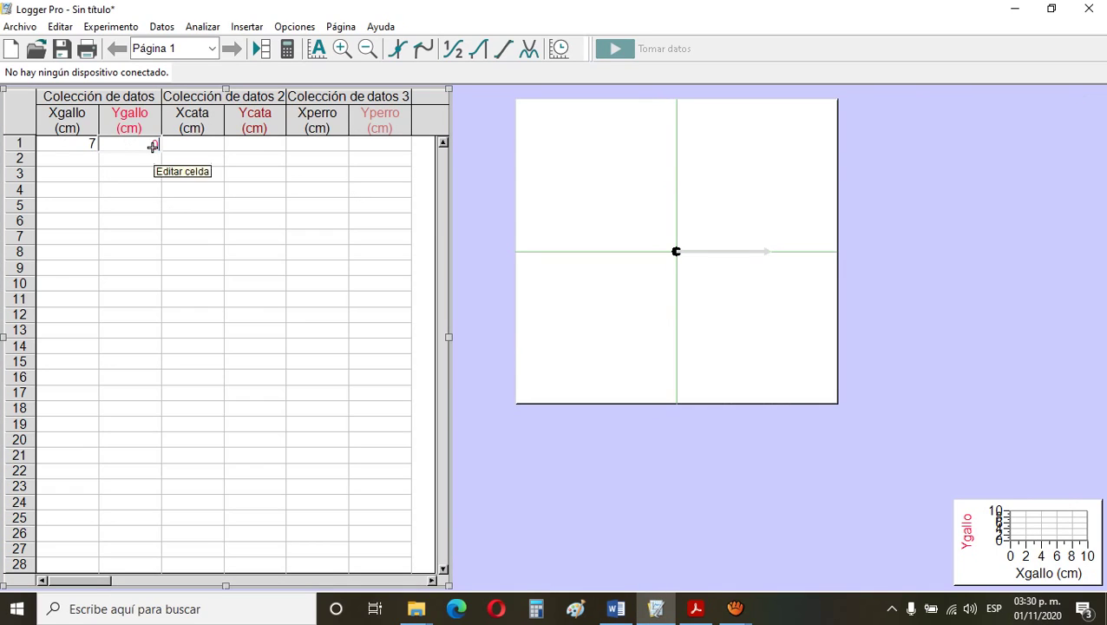
# Step: Consult the cata equation in Word and enter -4 for Xcata and 6 for Ycata in row 1 of the Logger Pro table
pyautogui.click(208, 144)
pyautogui.click(614, 608)
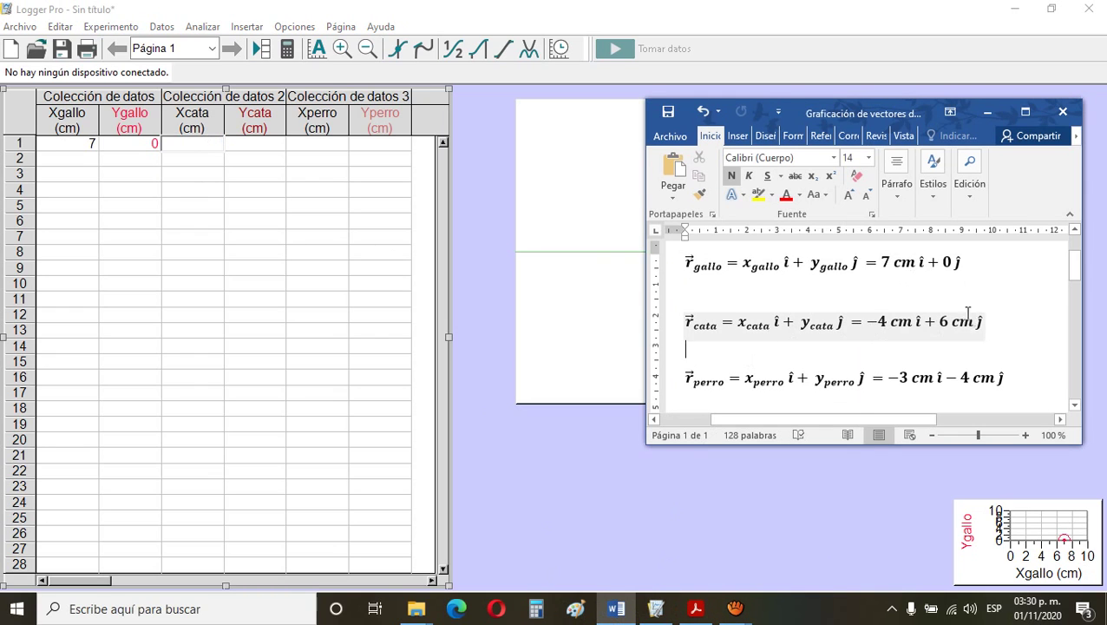
pyautogui.click(189, 142)
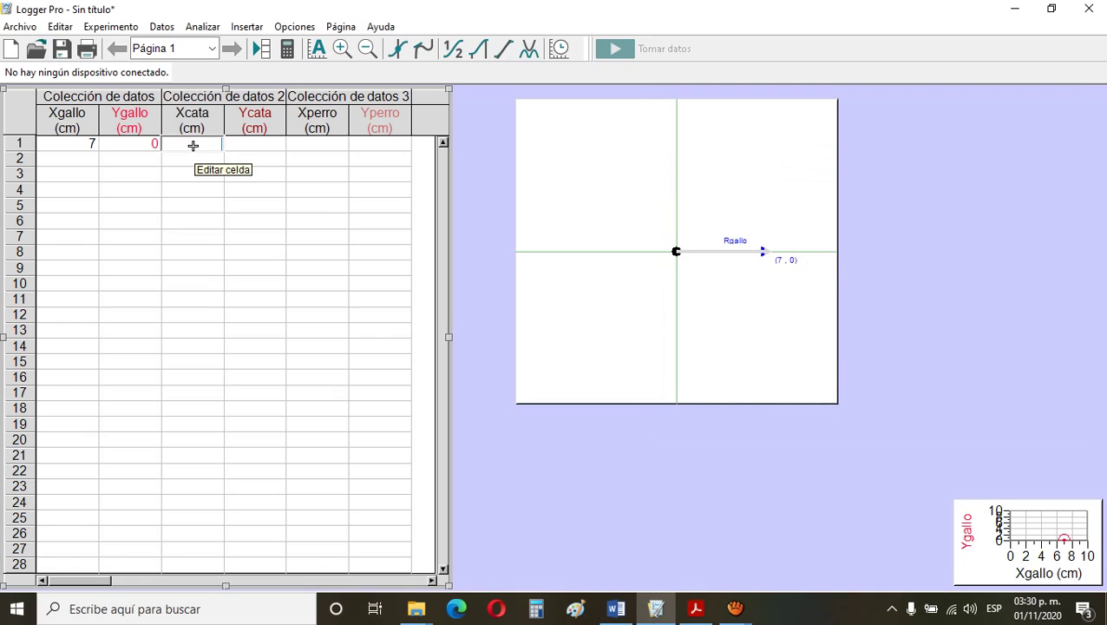
pyautogui.click(266, 145)
pyautogui.write('6')
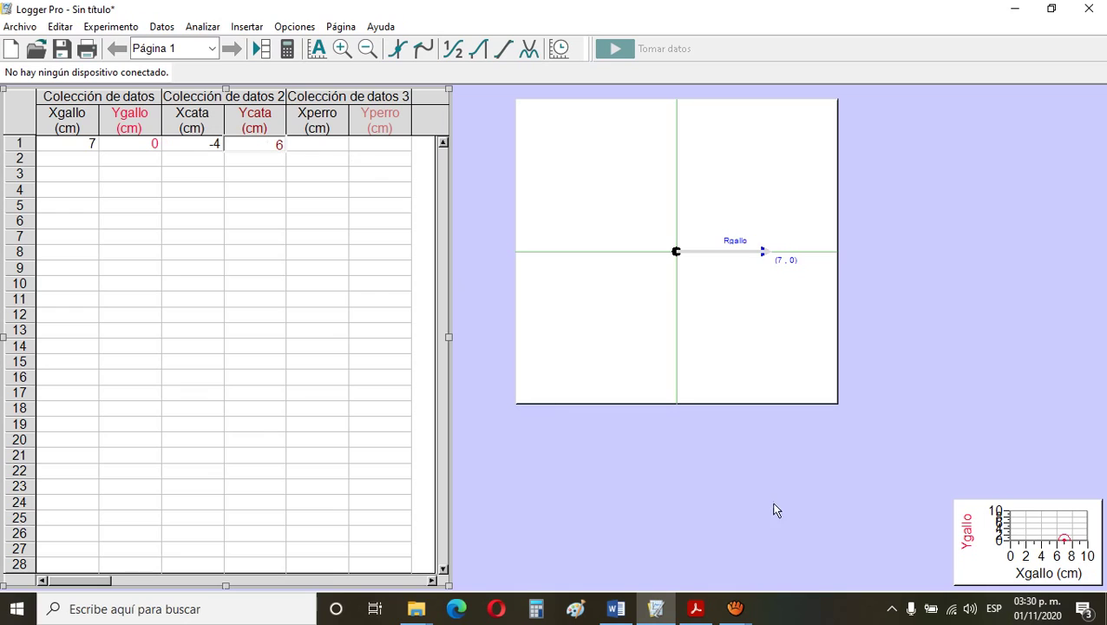
# Step: Consult the perro equation in Word and enter -3 for Xperro and -4 for Yperro in row 1 of the Logger Pro table
pyautogui.click(329, 145)
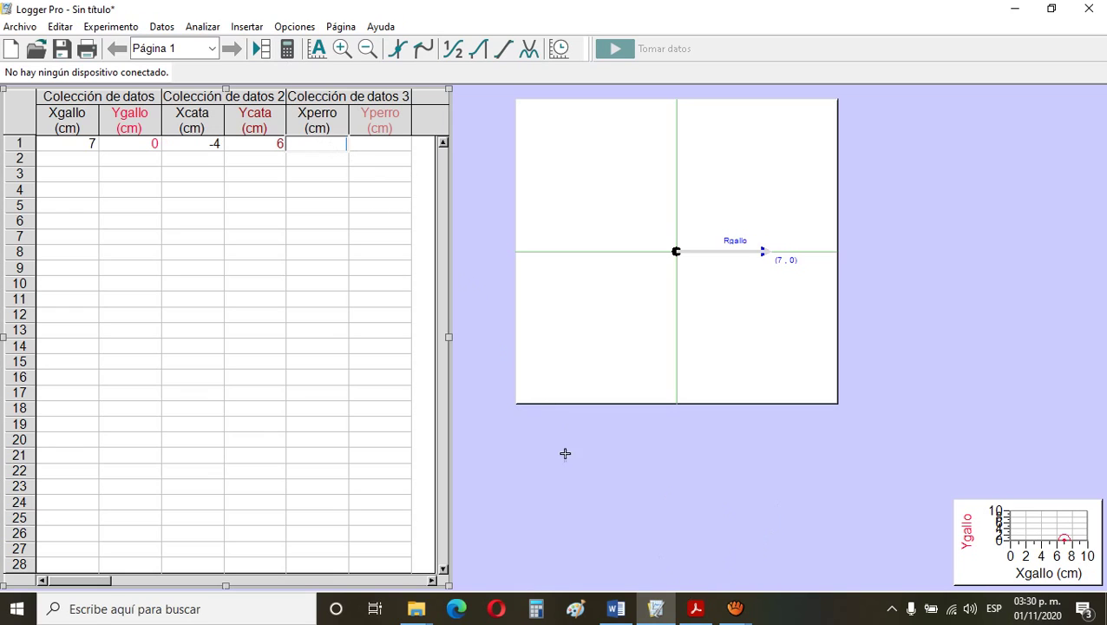
pyautogui.click(617, 612)
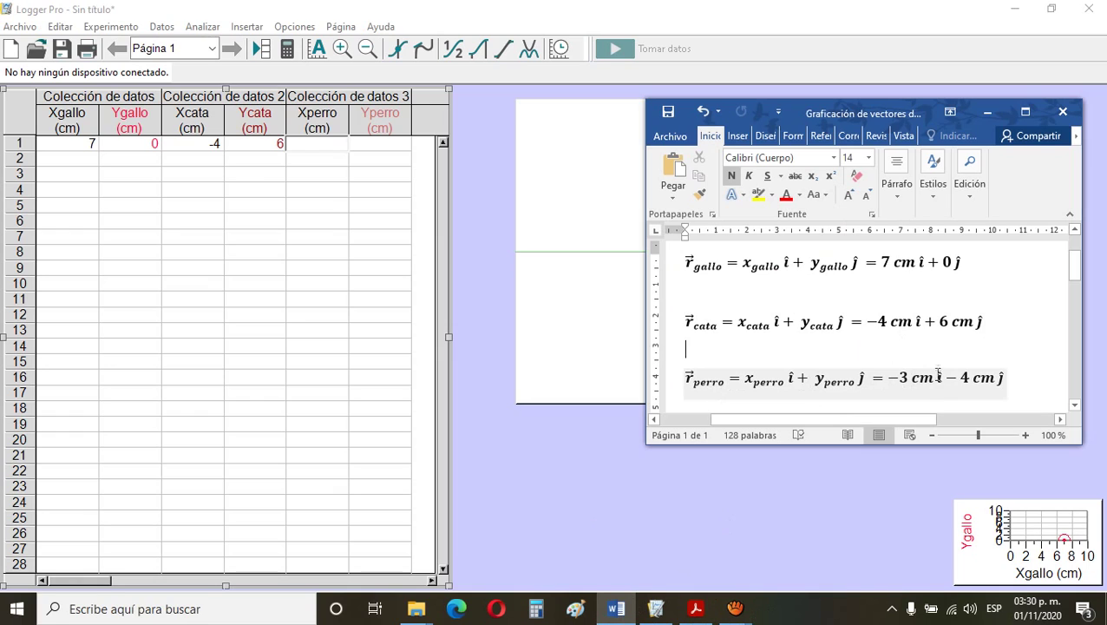
pyautogui.click(316, 143)
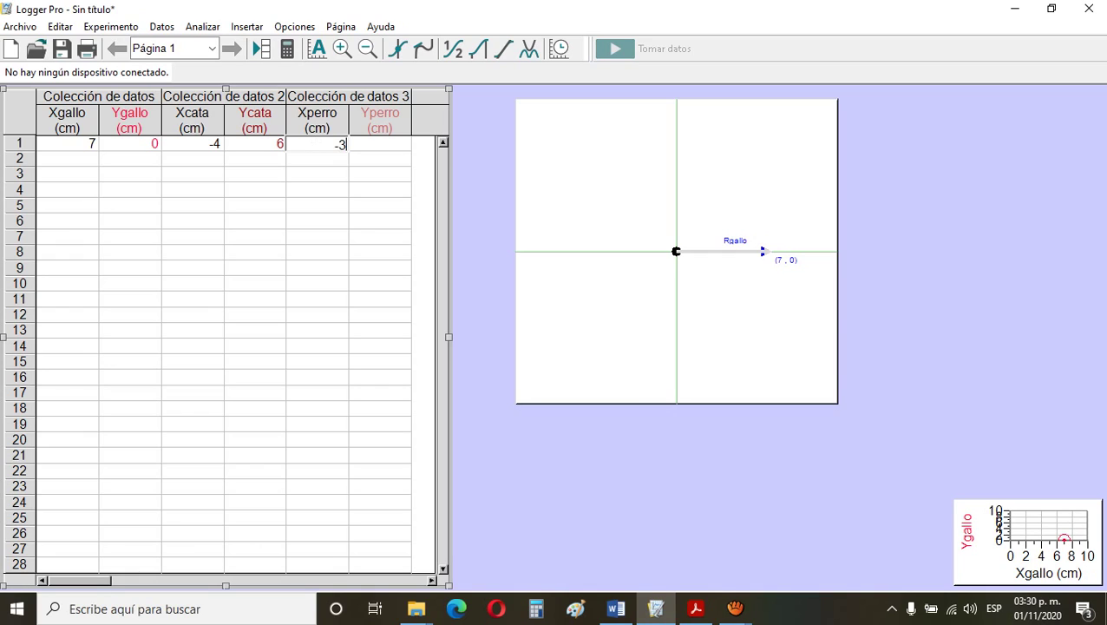
pyautogui.click(365, 144)
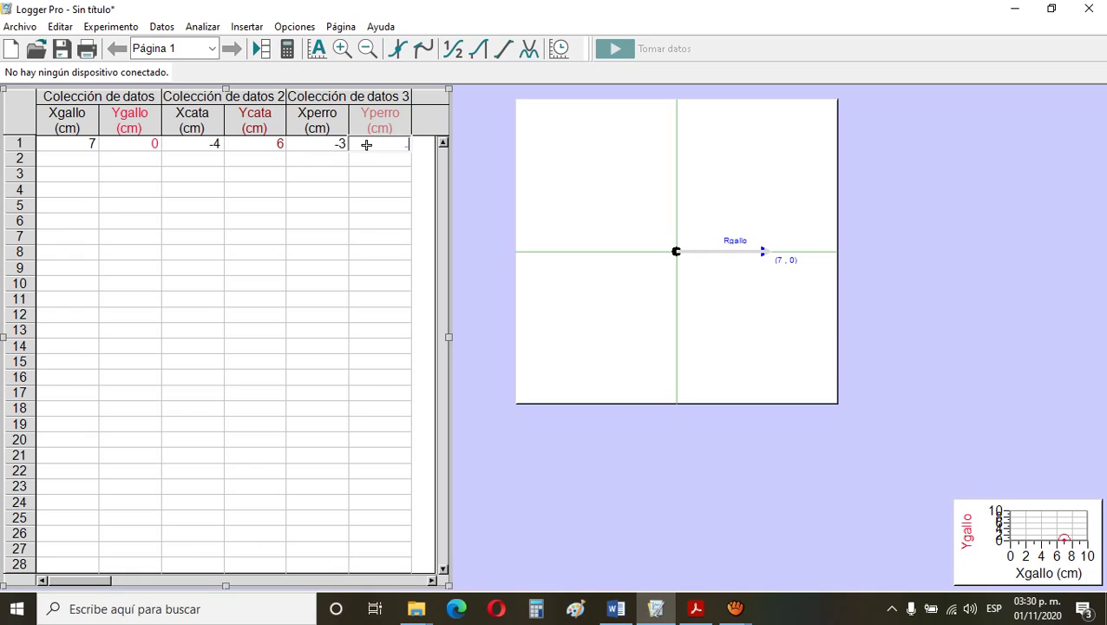
pyautogui.click(483, 260)
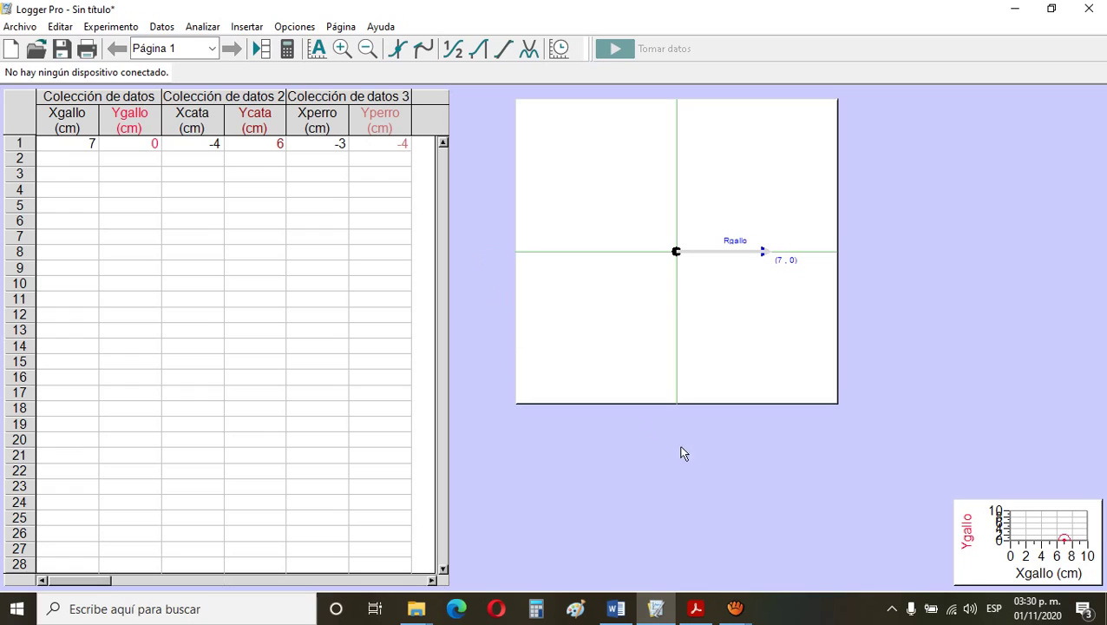
# Step: Switch to the Word document and compare its three vector equations with the entered table values
pyautogui.click(616, 608)
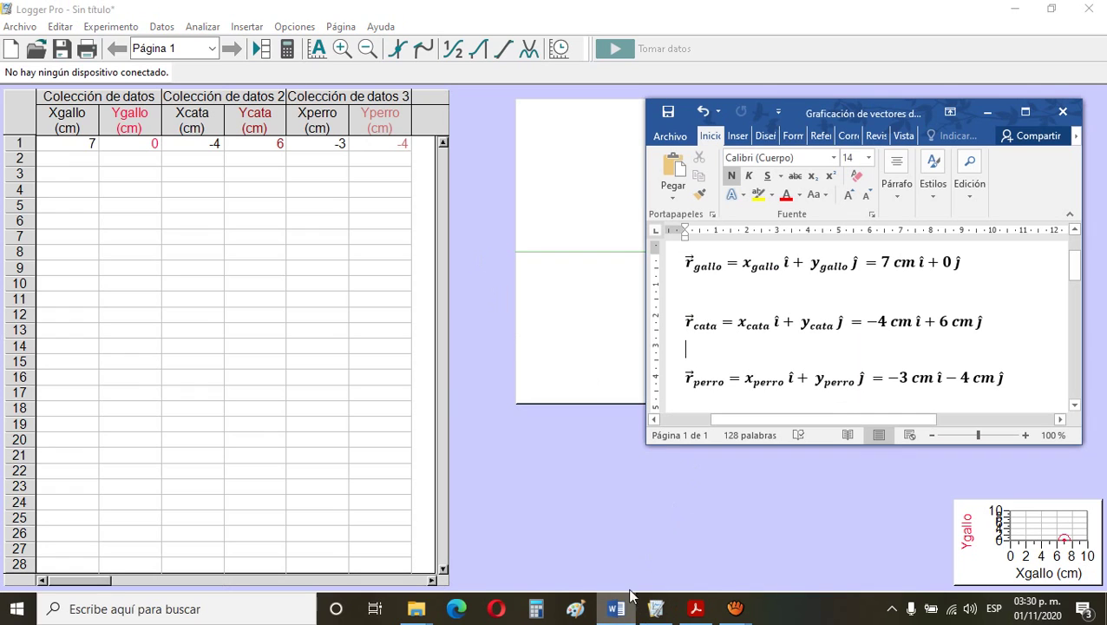
pyautogui.click(948, 344)
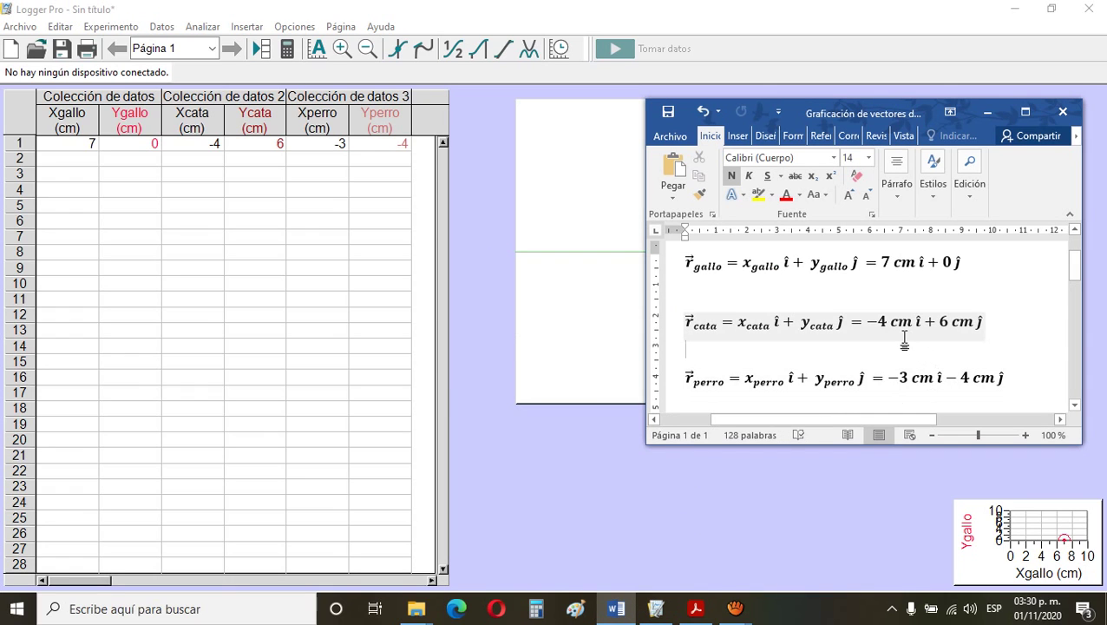
# Step: Return to Logger Pro and enlarge the animated display
pyautogui.click(492, 469)
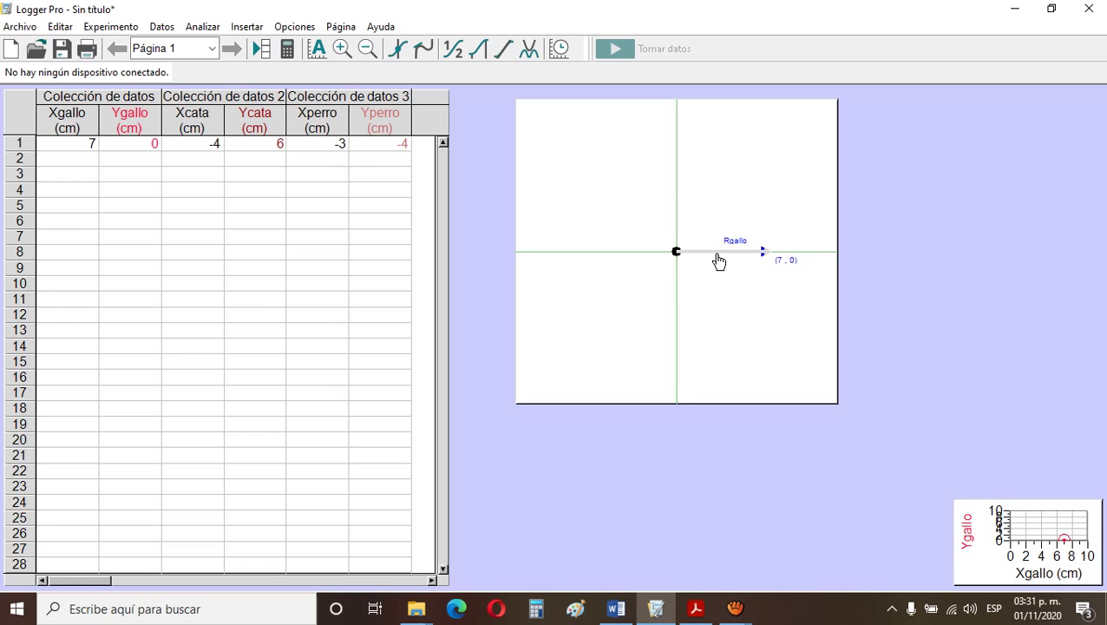
pyautogui.moveTo(836, 406); pyautogui.dragTo(942, 491)
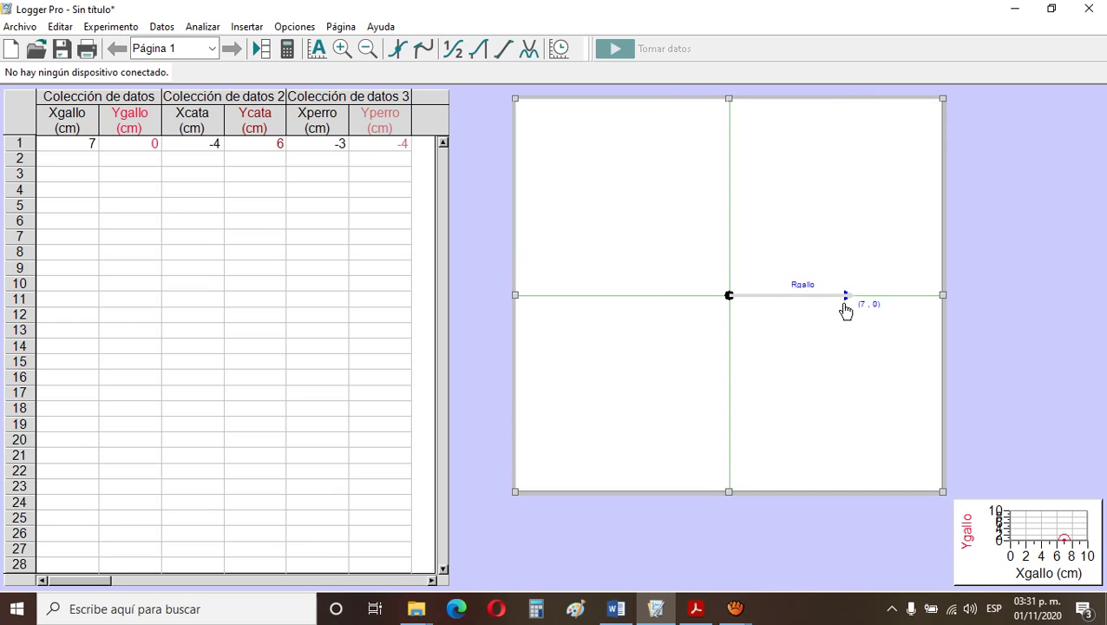
# Step: Turn the vectors' component display off in the animated display options, apply it, and turn it back on
pyautogui.doubleClick(825, 182)
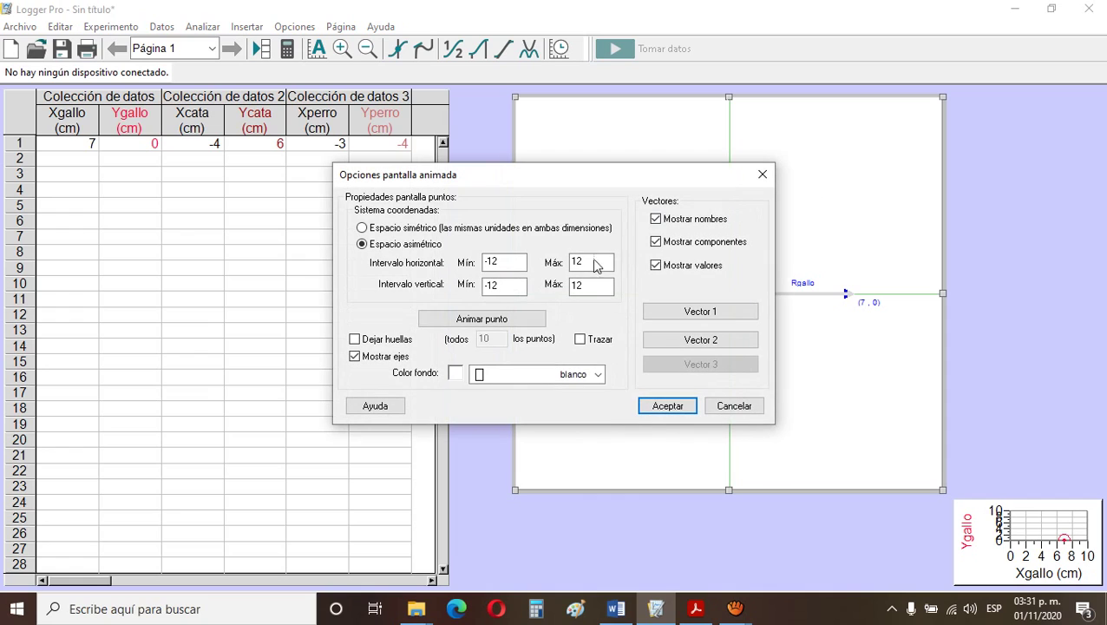
pyautogui.click(657, 242)
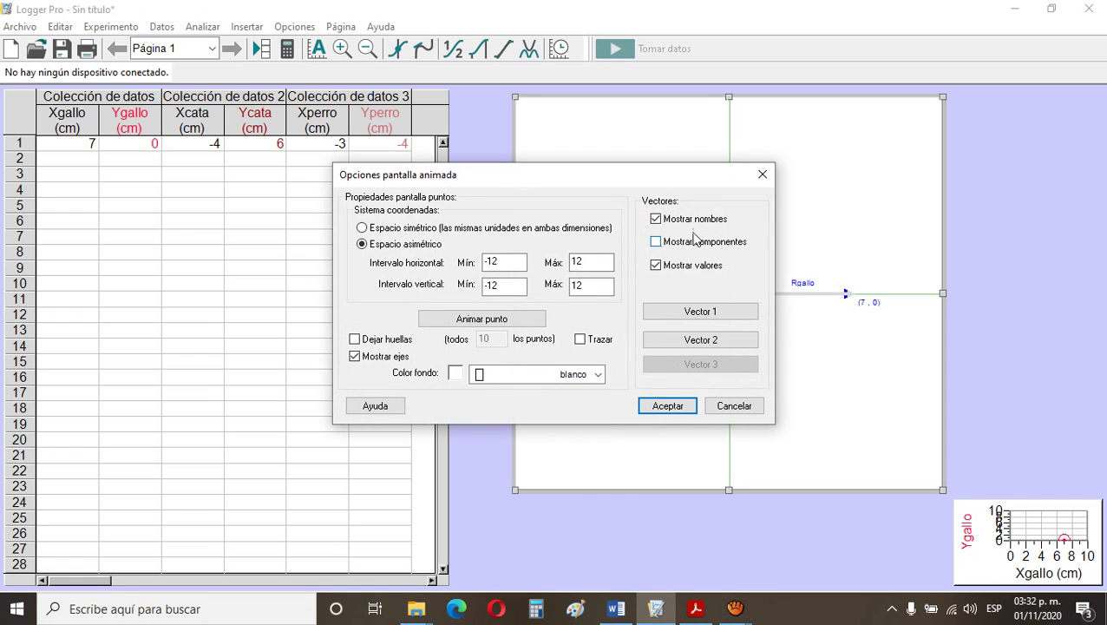
pyautogui.click(667, 415)
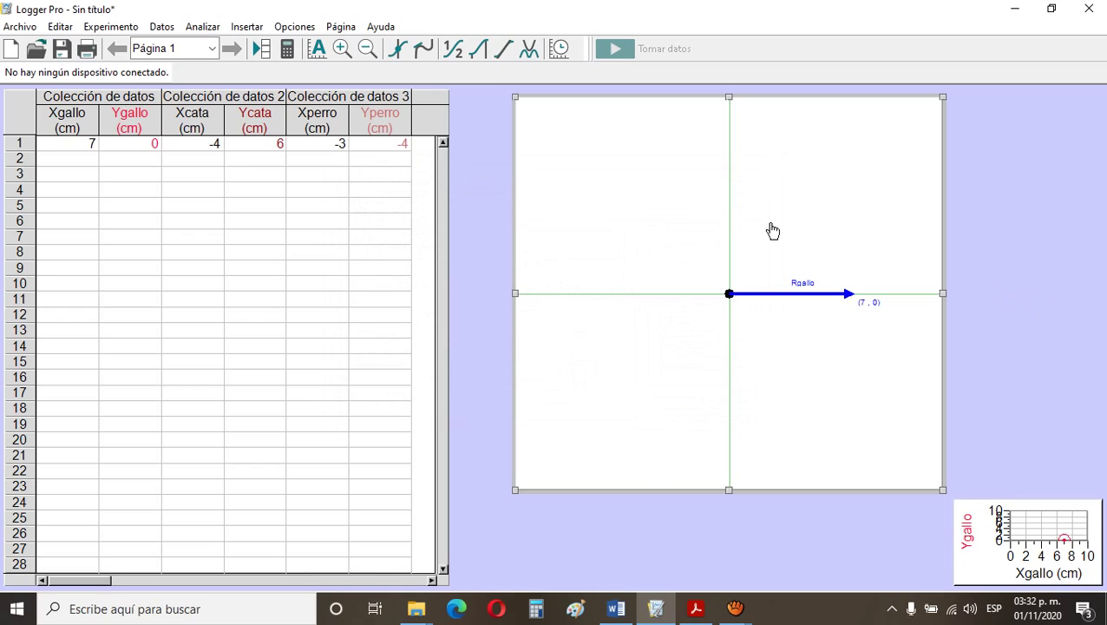
pyautogui.doubleClick(665, 159)
pyautogui.click(656, 241)
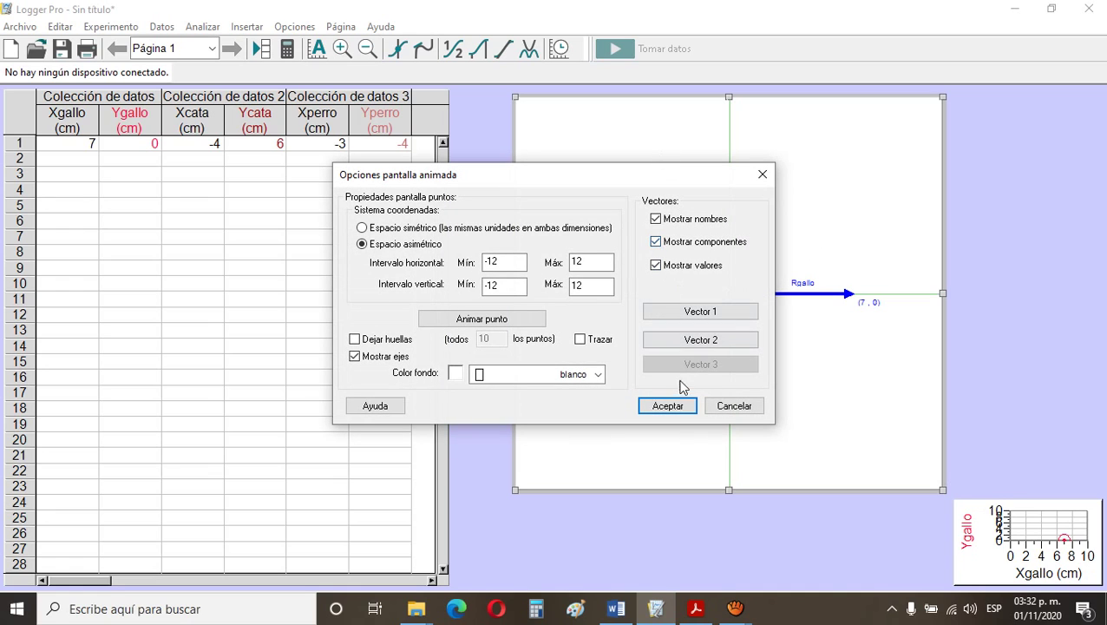
pyautogui.click(683, 412)
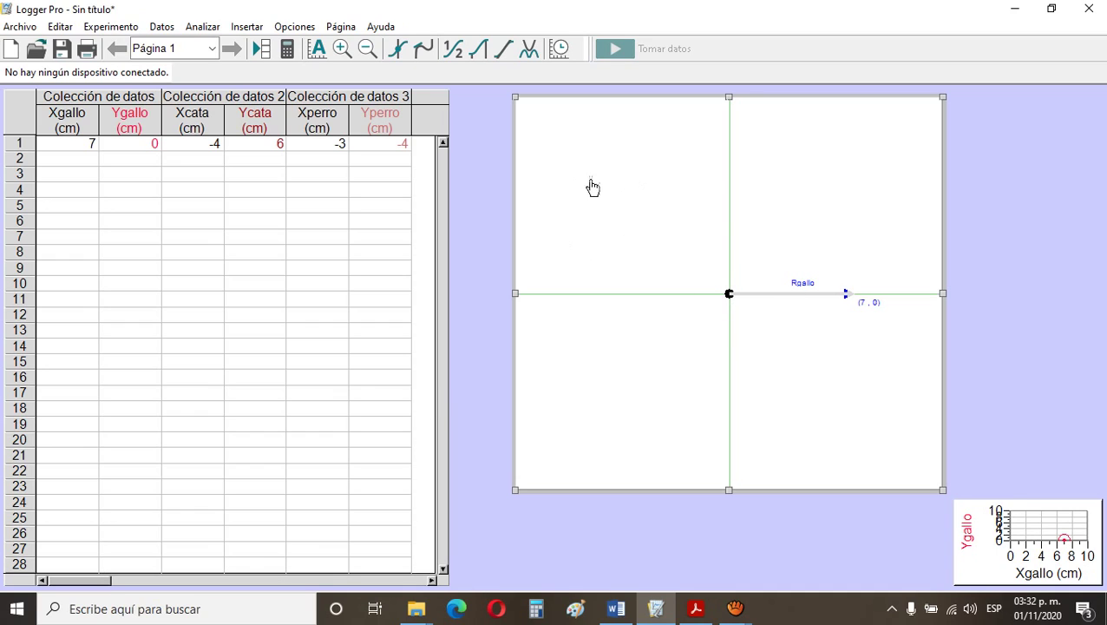
# Step: Define Vector 2 with Xcata as horizontal component, Ycata as vertical component and the name Rcata
pyautogui.doubleClick(659, 173)
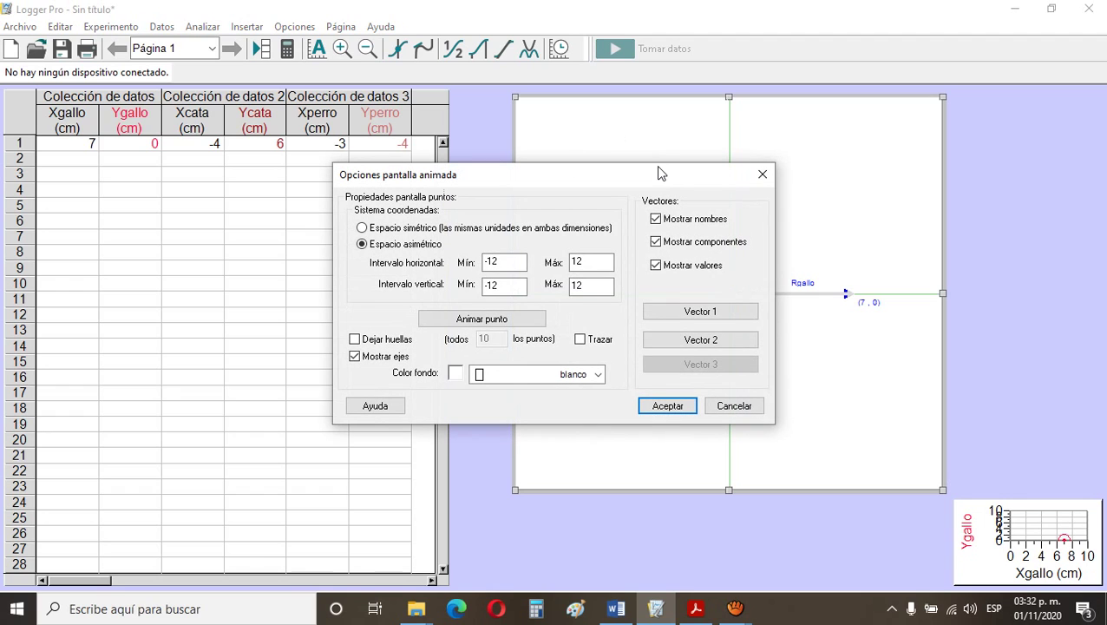
pyautogui.click(712, 337)
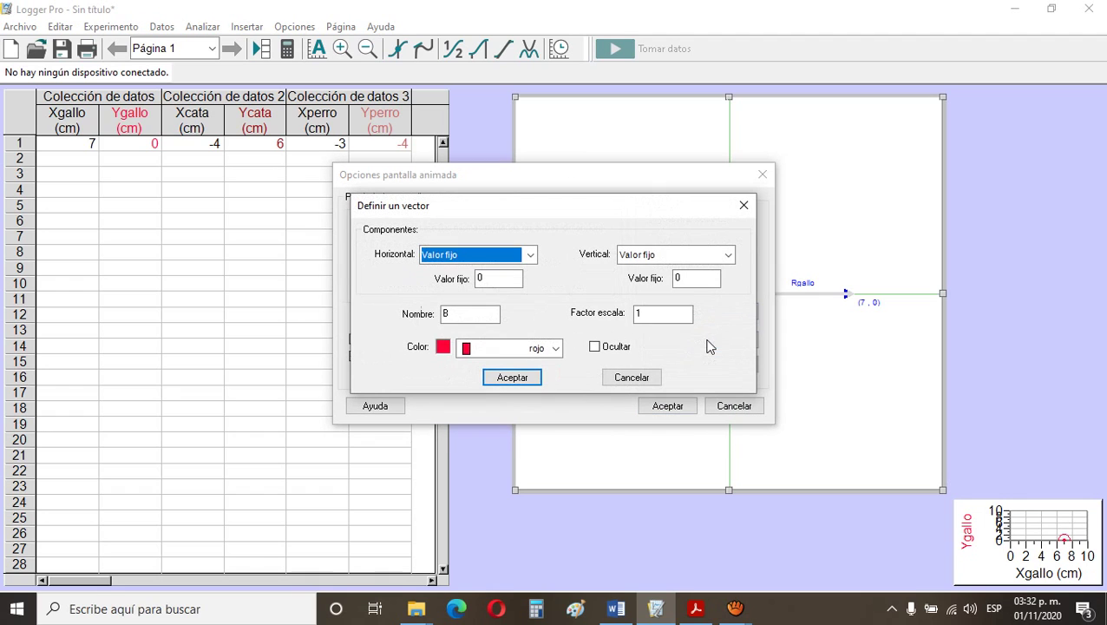
pyautogui.click(530, 256)
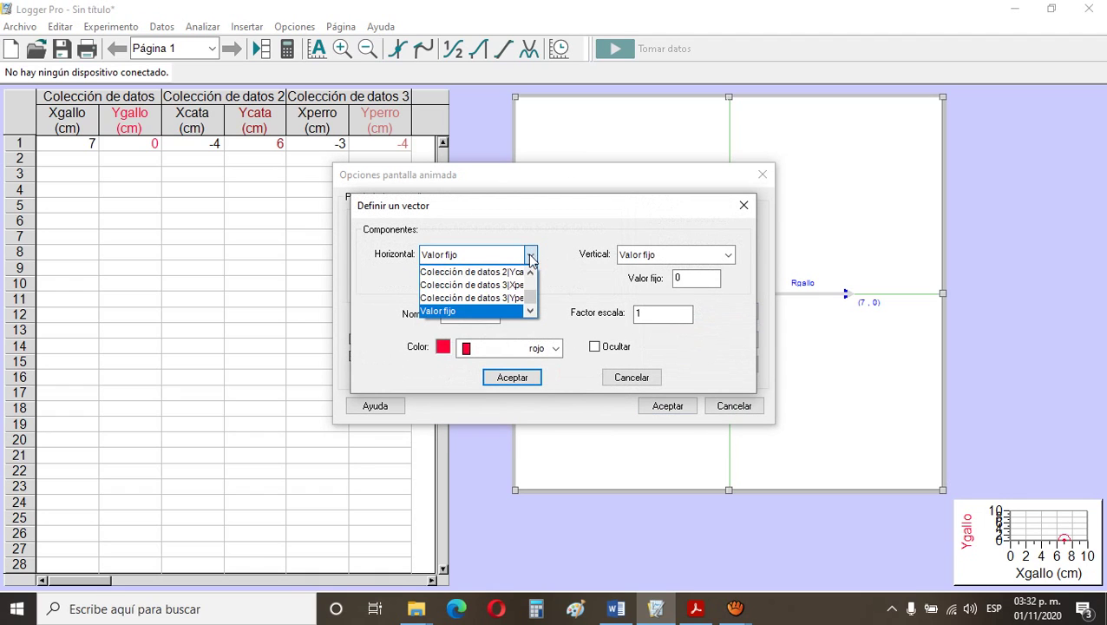
pyautogui.moveTo(533, 302); pyautogui.dragTo(533, 287)
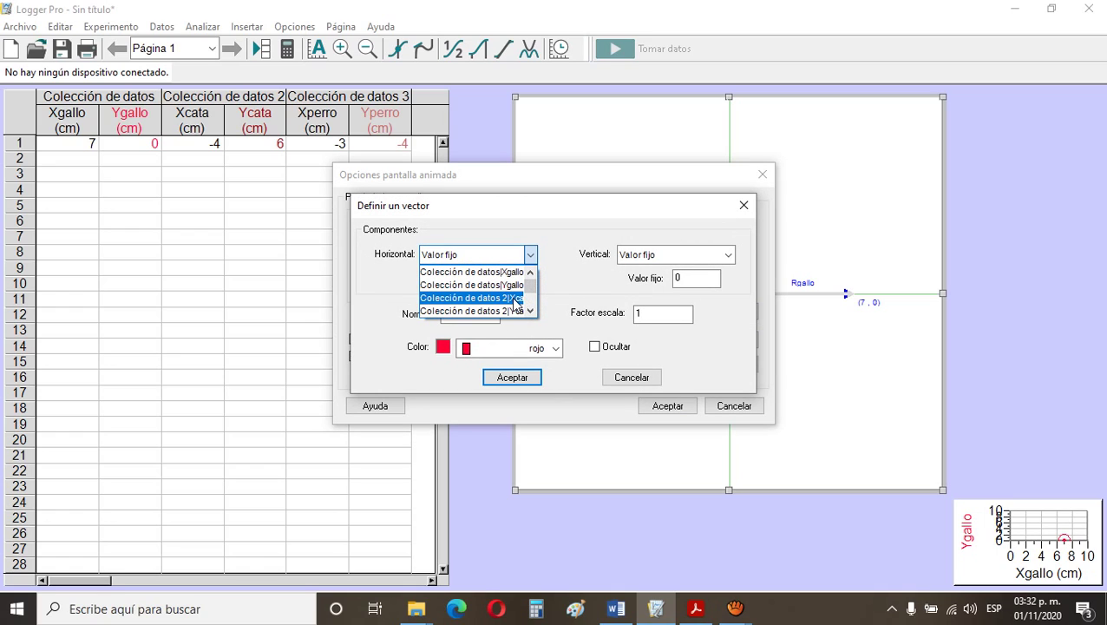
pyautogui.click(516, 299)
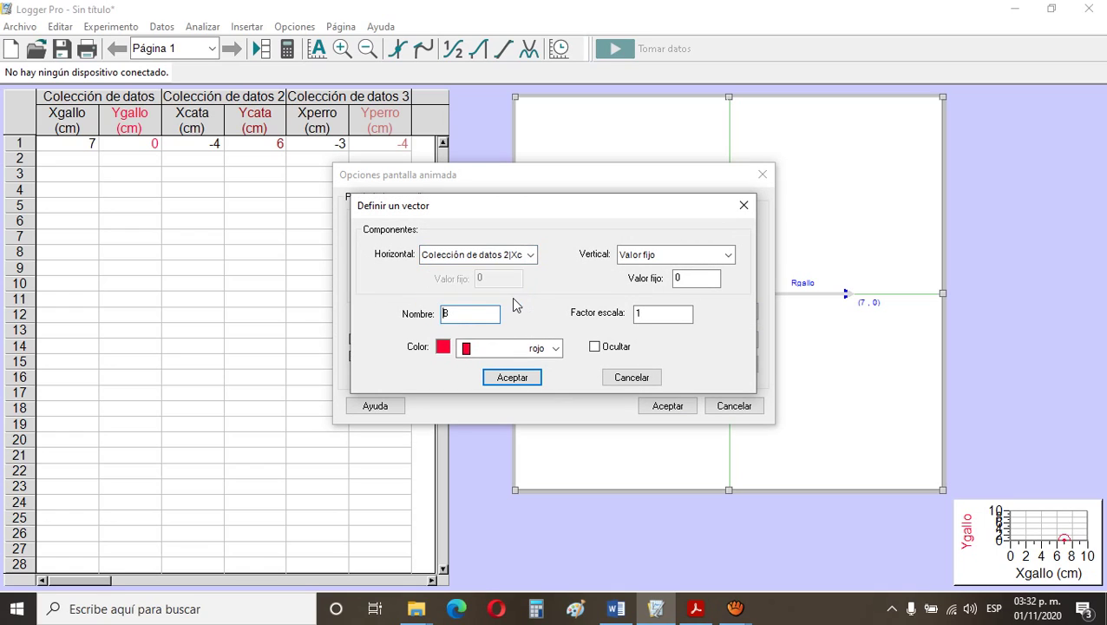
pyautogui.click(728, 254)
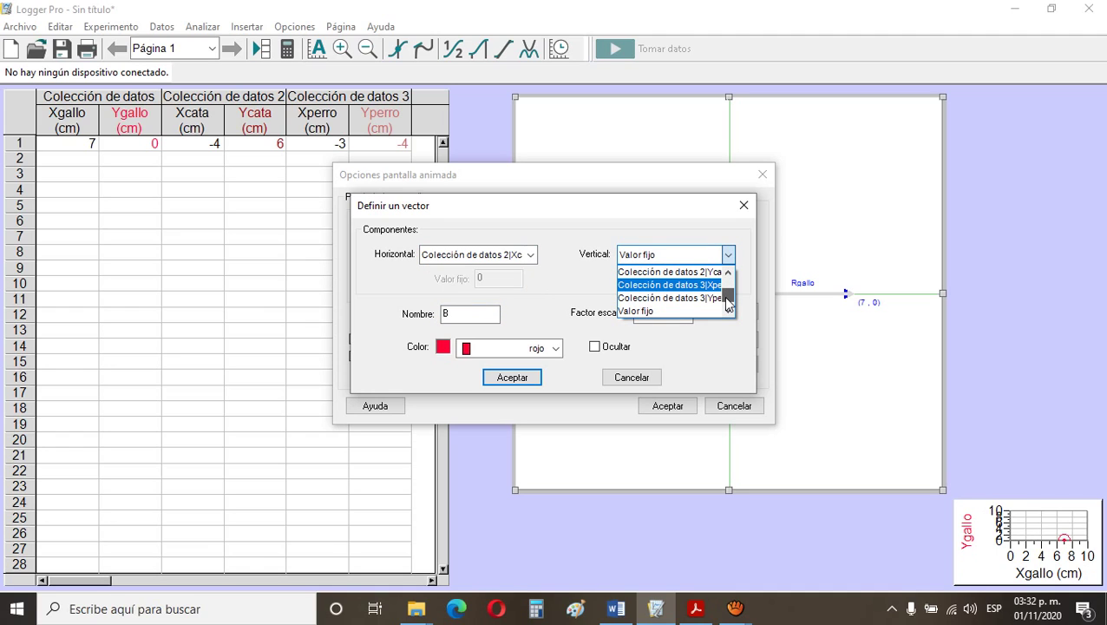
pyautogui.click(713, 273)
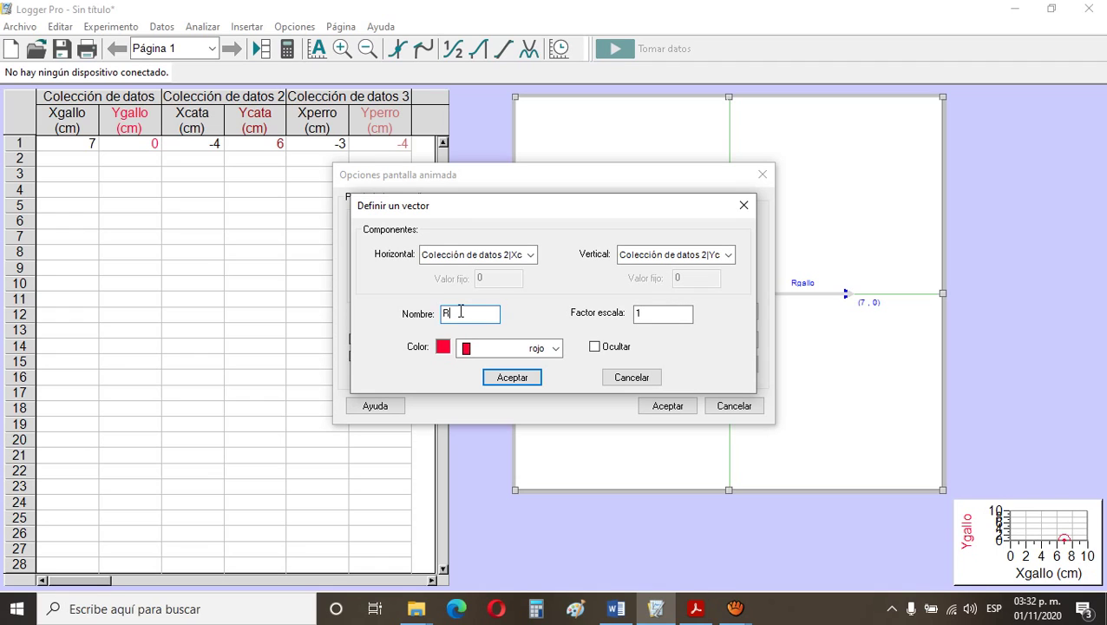
pyautogui.press('BackSpace')
pyautogui.write('Rcata')
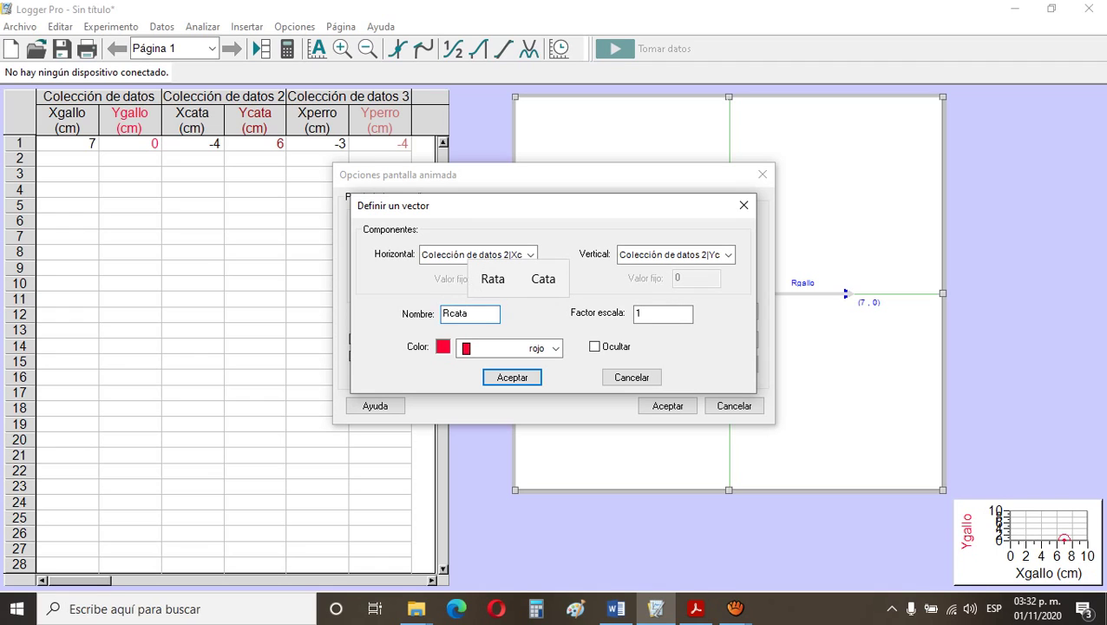
pyautogui.click(512, 378)
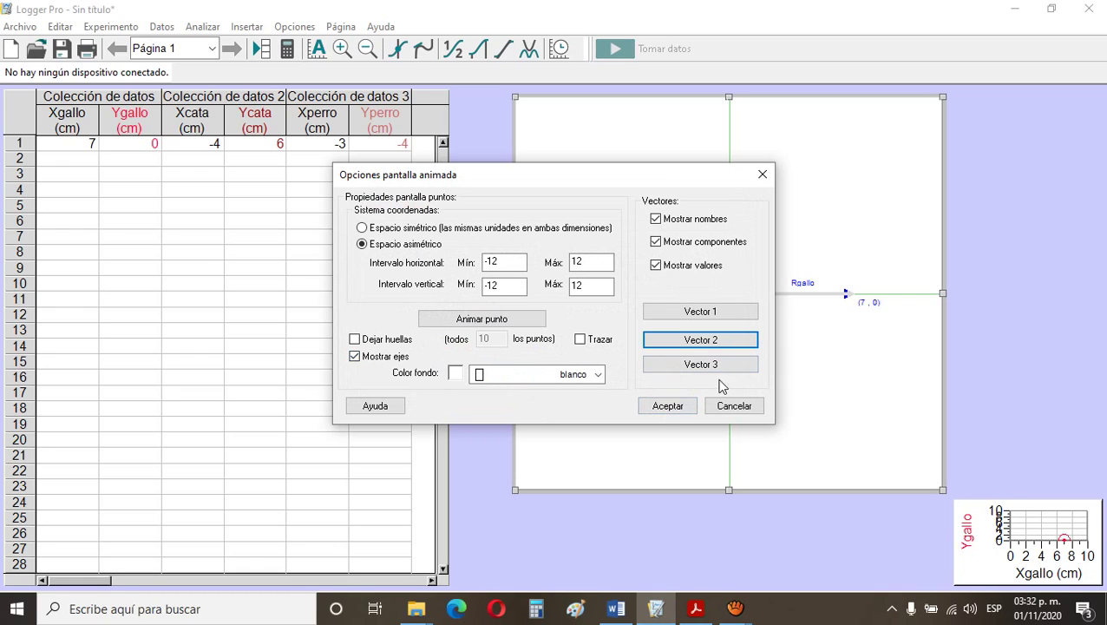
# Step: Define Vector 3 with Xperro as horizontal component, Yperro as vertical component and the name Rperro, and apply the animated display options
pyautogui.click(691, 365)
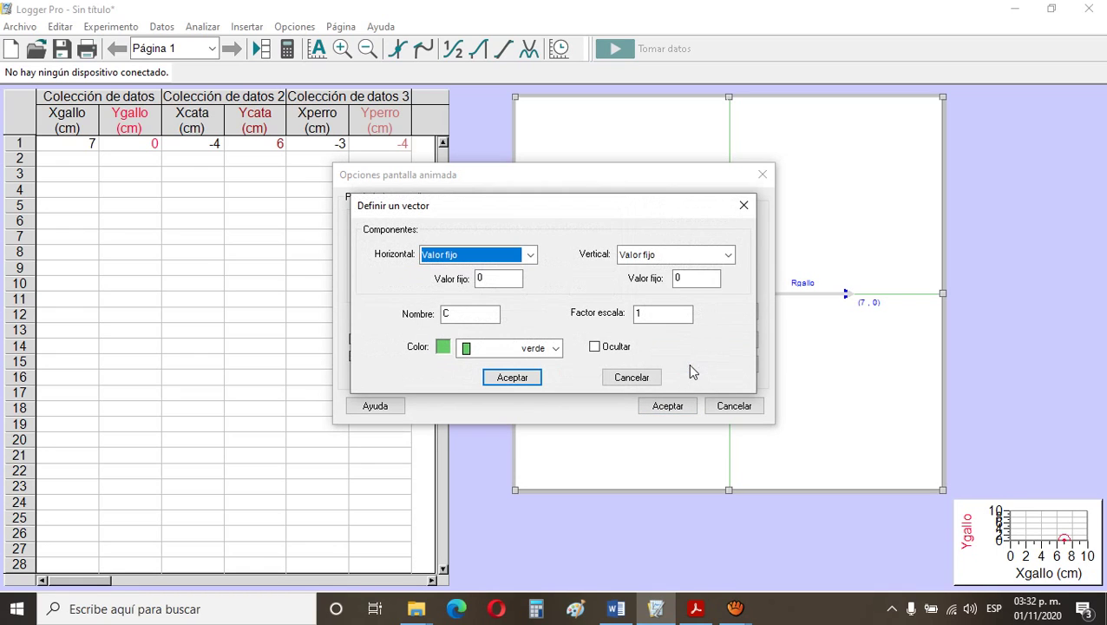
pyautogui.click(531, 255)
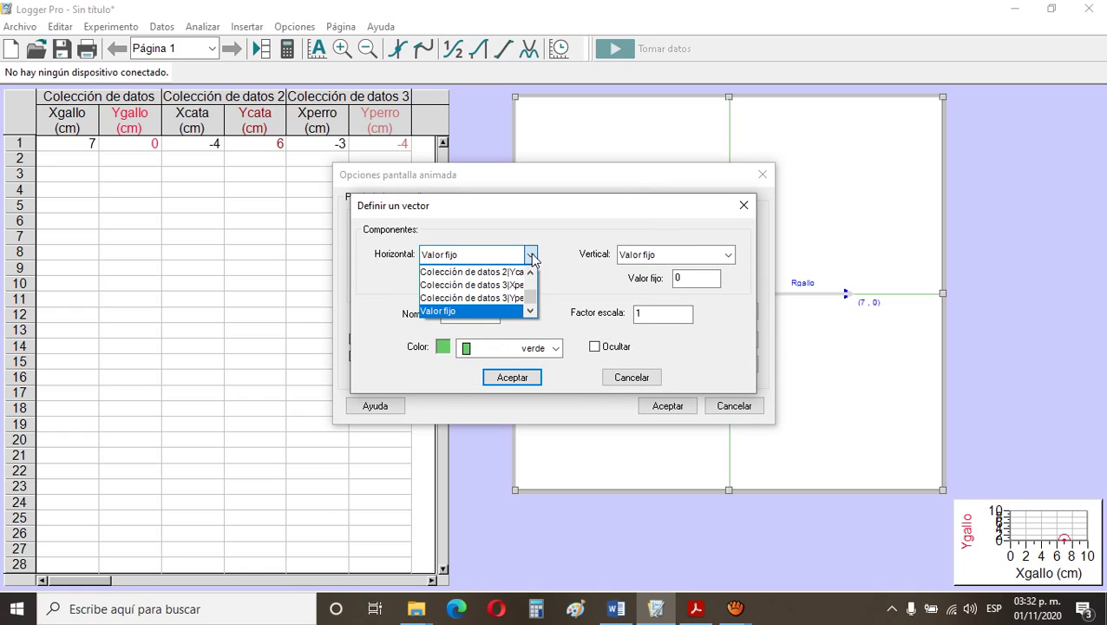
pyautogui.click(487, 286)
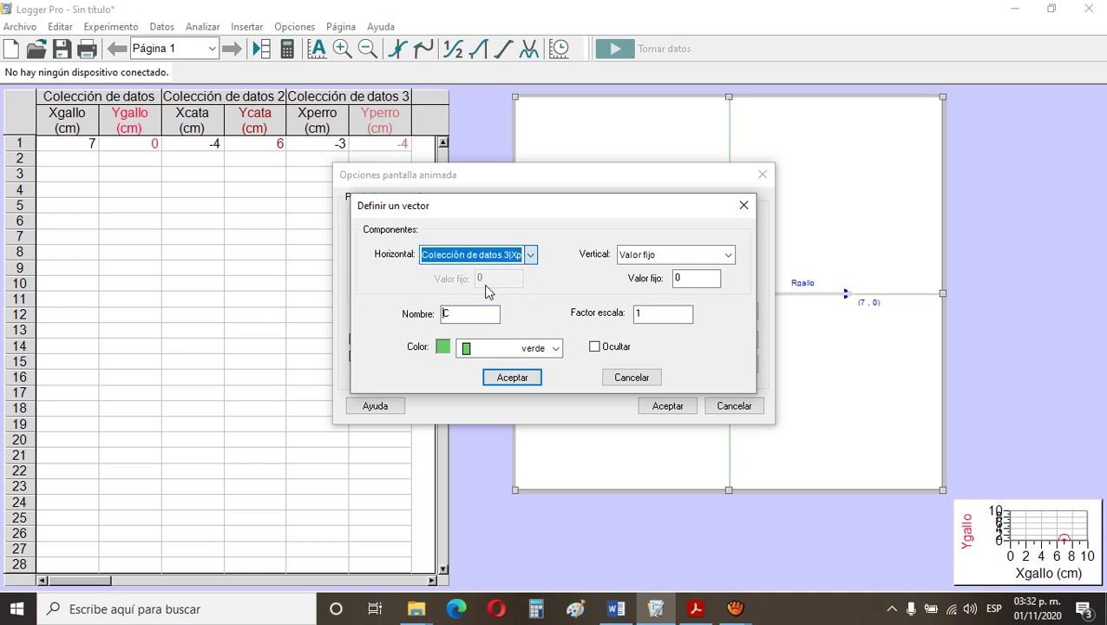
pyautogui.click(728, 259)
pyautogui.click(728, 259)
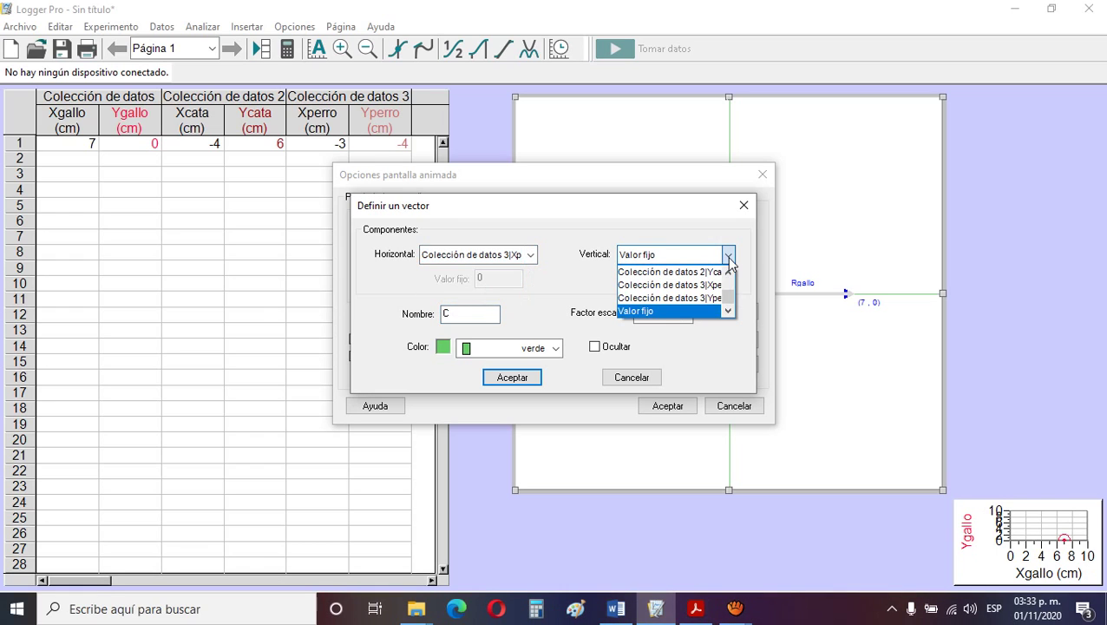
pyautogui.click(694, 296)
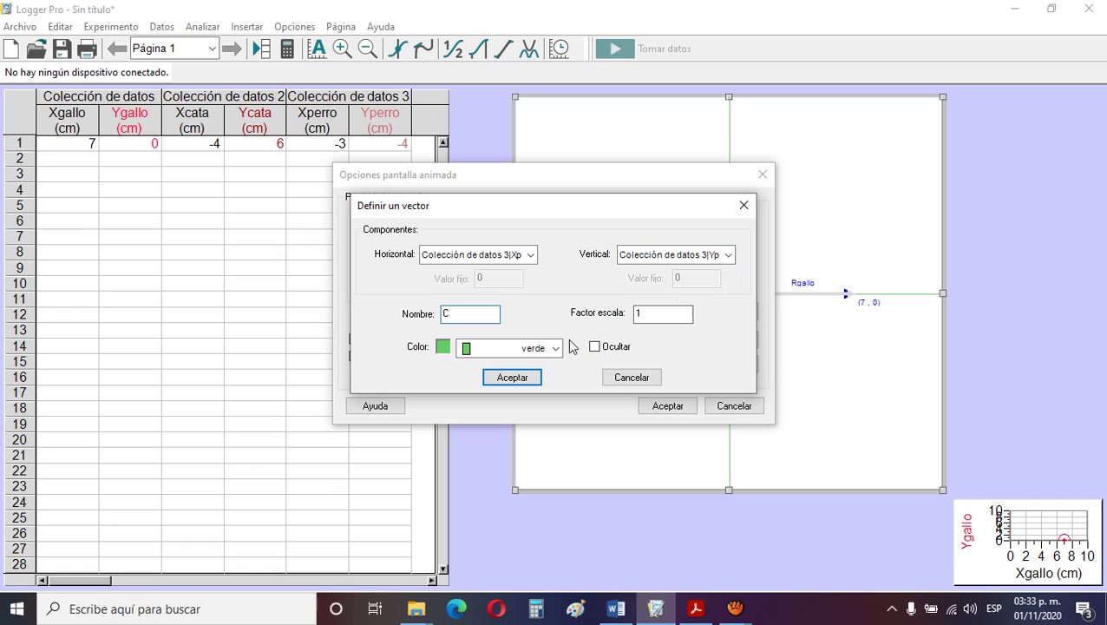
pyautogui.write('Rperro')
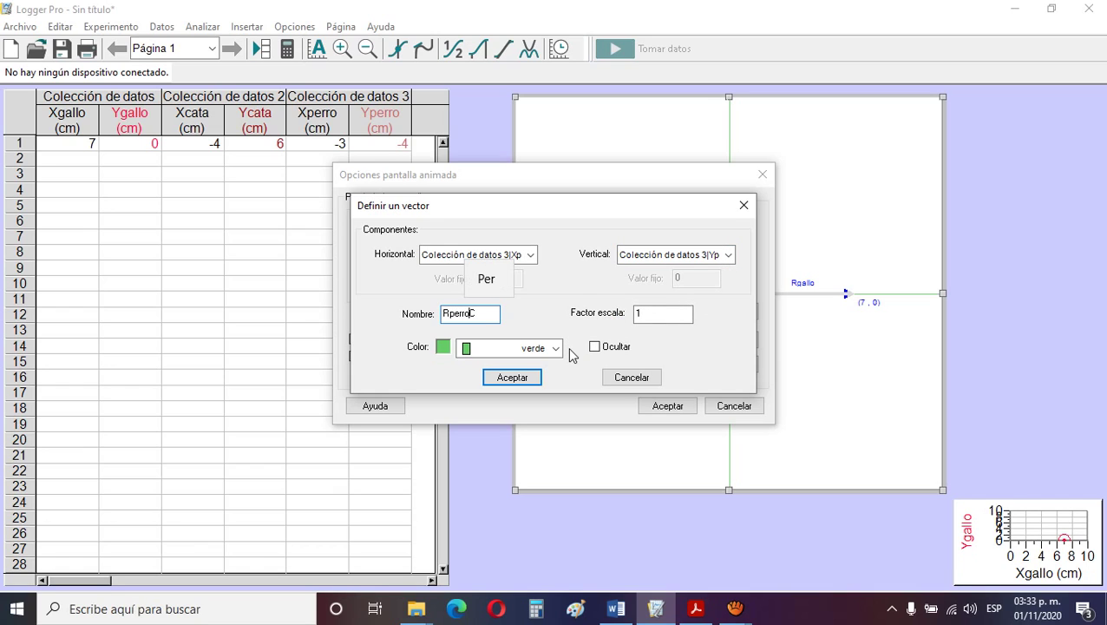
pyautogui.click(516, 378)
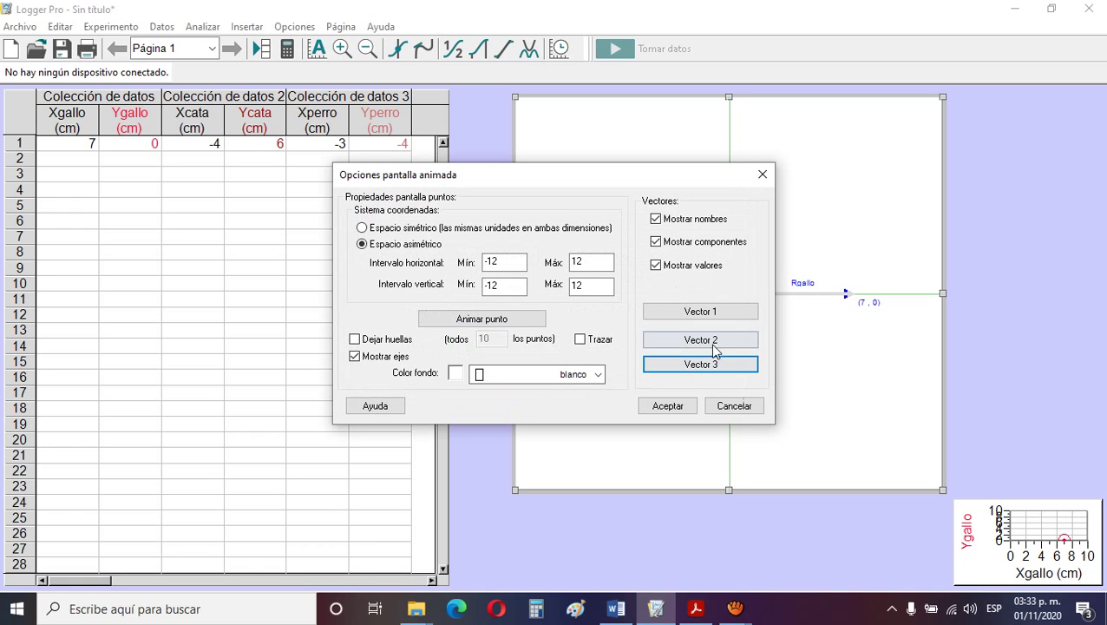
pyautogui.click(662, 406)
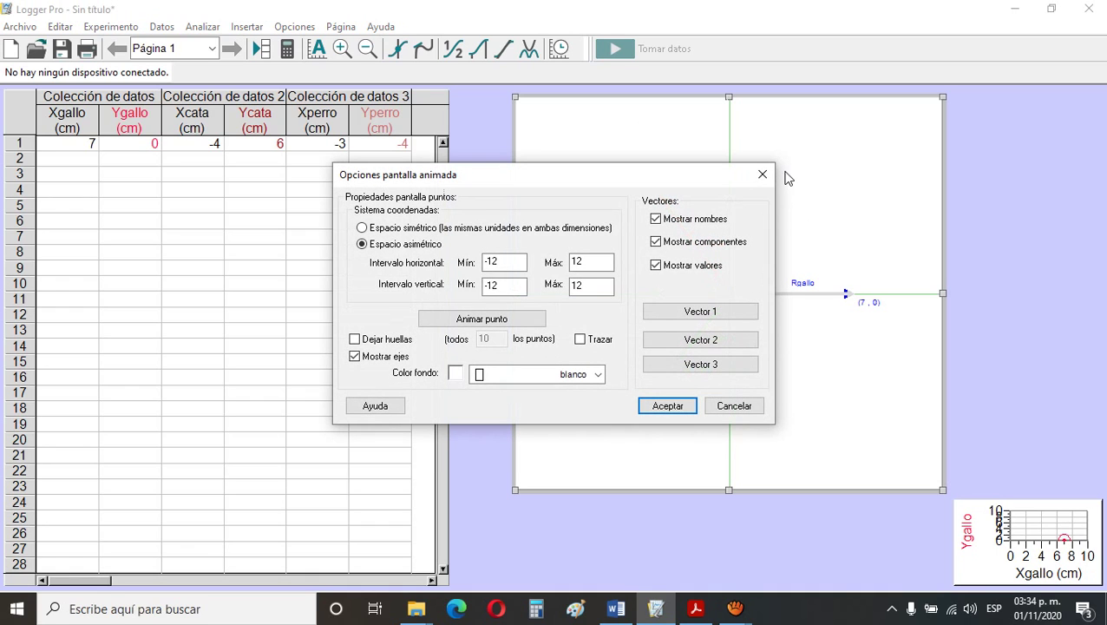
# Step: Set the animated point's position to fixed values of 10 horizontally and -10 vertically, and apply the display options
pyautogui.click(482, 319)
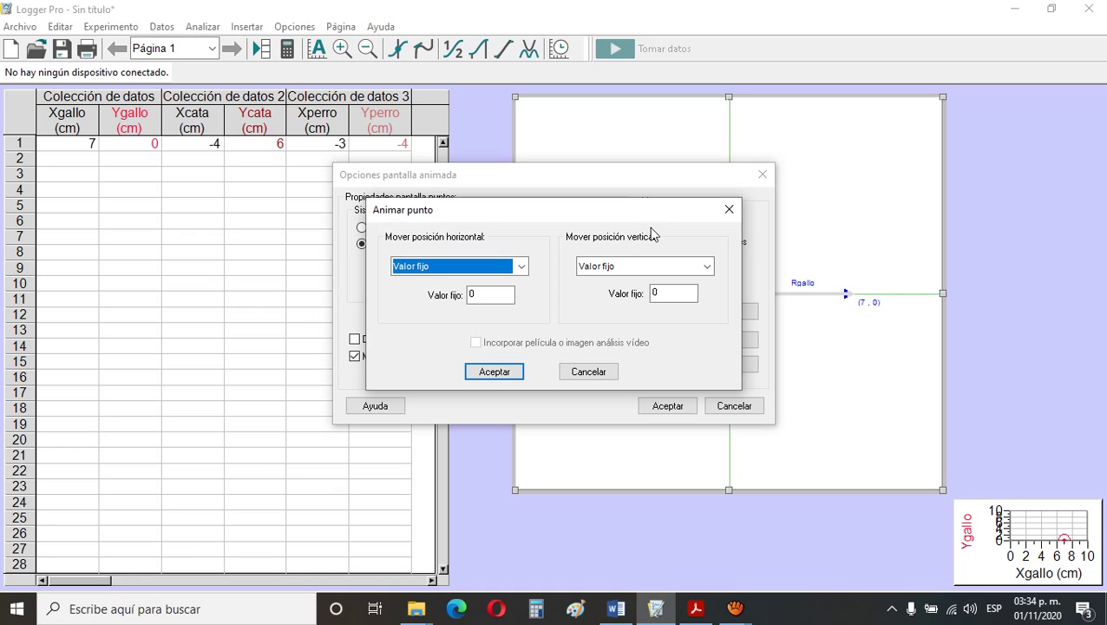
pyautogui.click(521, 267)
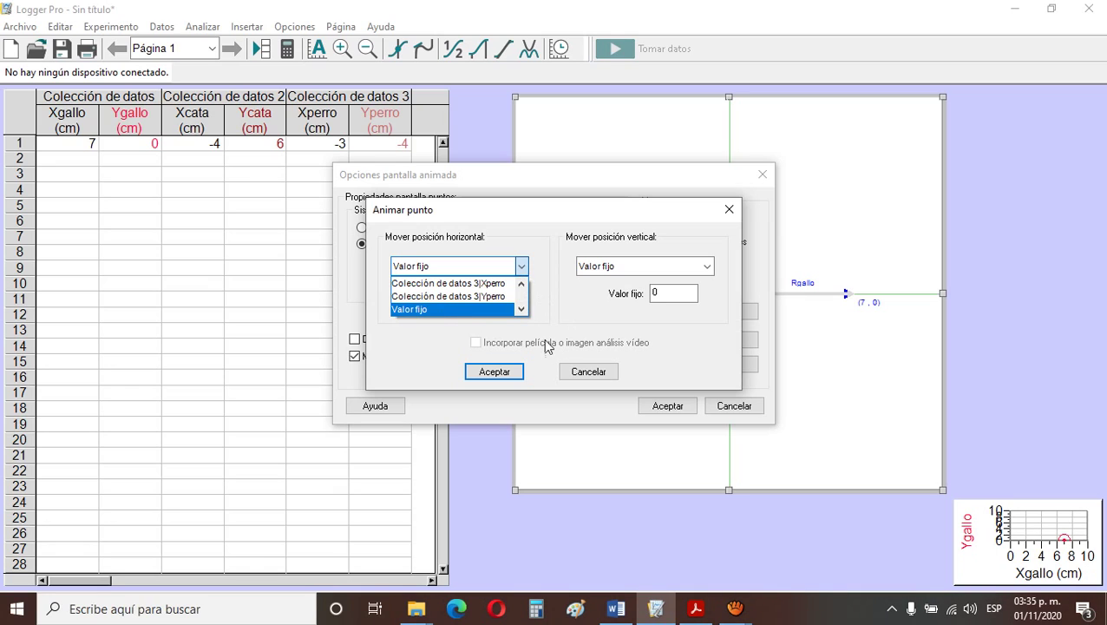
pyautogui.click(422, 359)
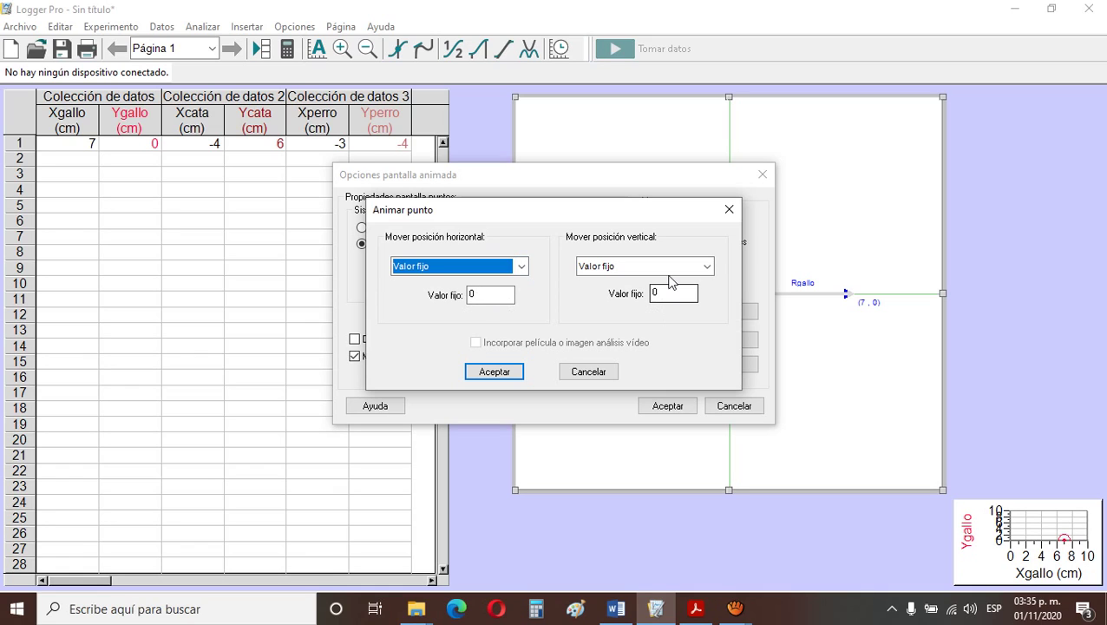
pyautogui.click(662, 293)
pyautogui.click(487, 296)
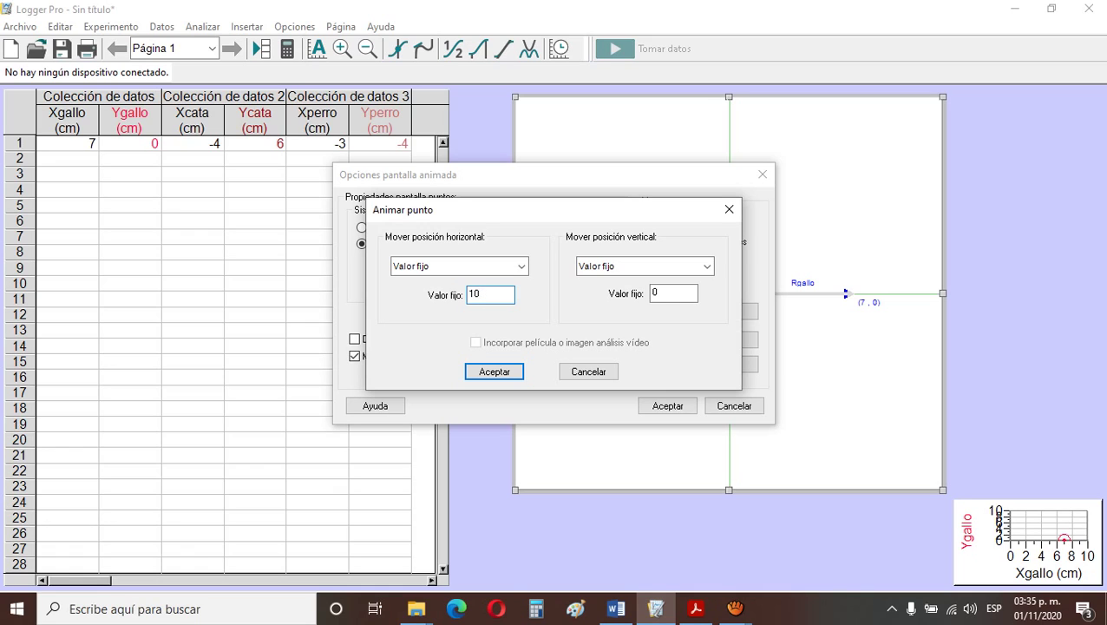
pyautogui.click(669, 298)
pyautogui.click(501, 376)
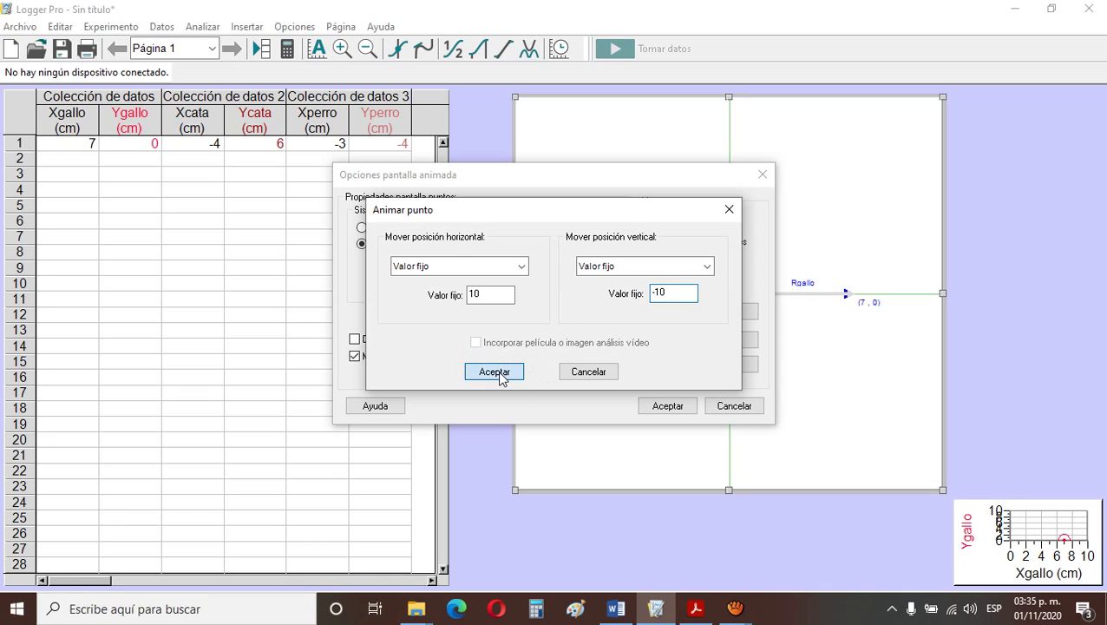
pyautogui.click(665, 406)
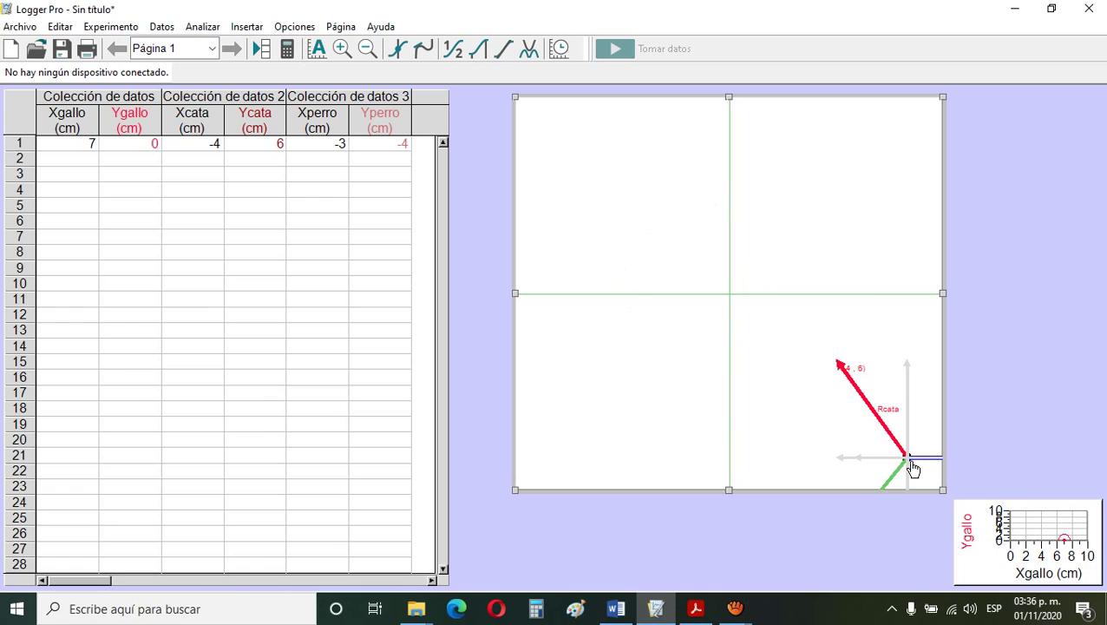
pyautogui.doubleClick(627, 191)
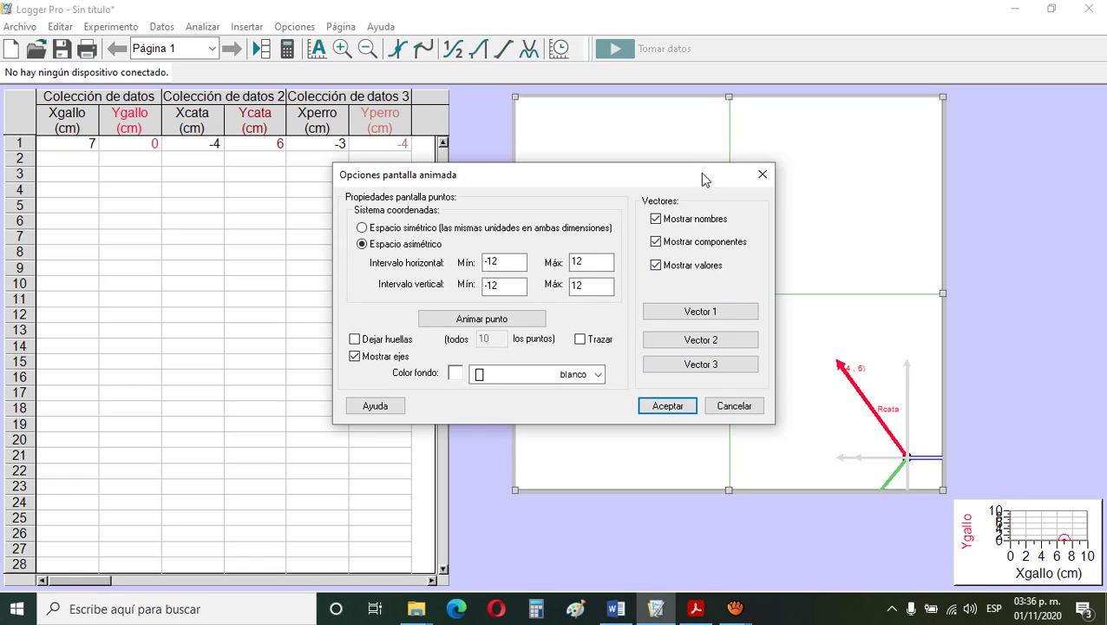
pyautogui.click(859, 172)
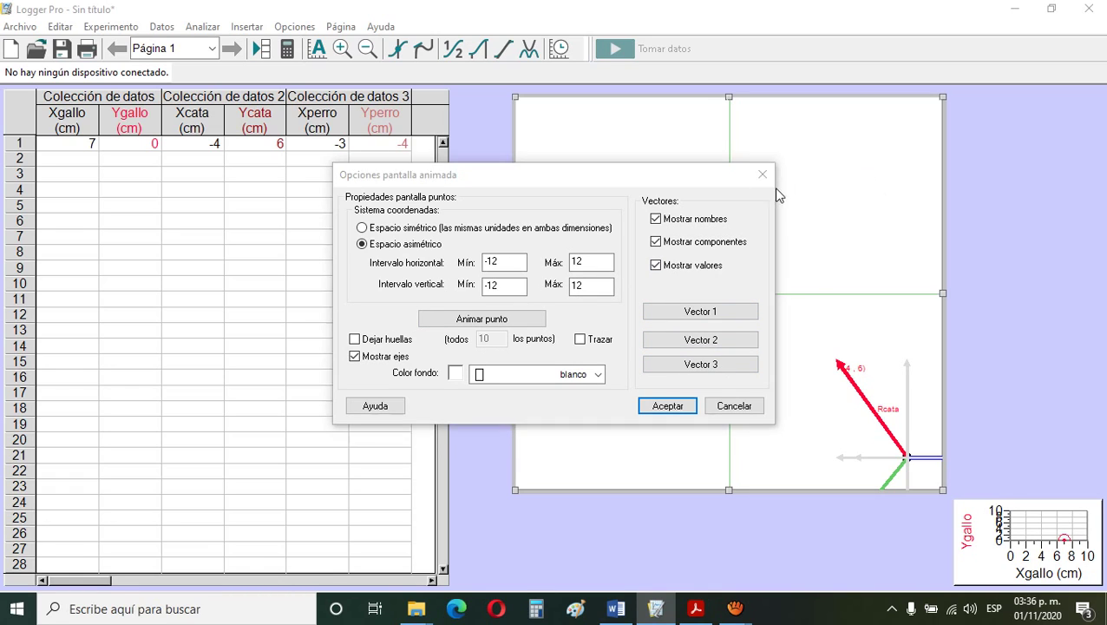
pyautogui.click(730, 402)
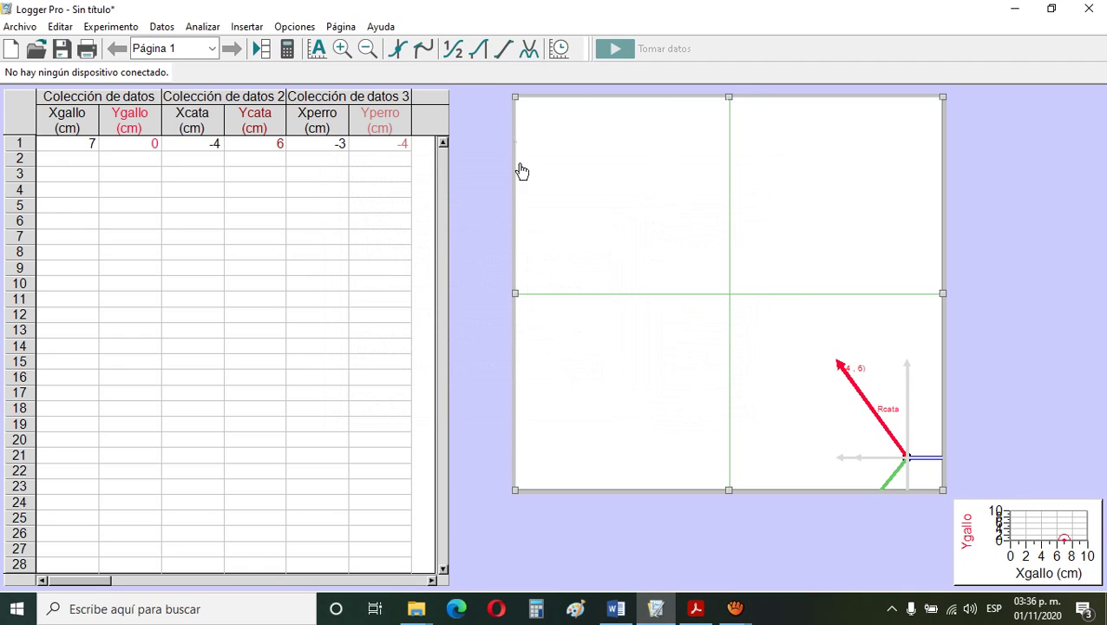
pyautogui.click(246, 27)
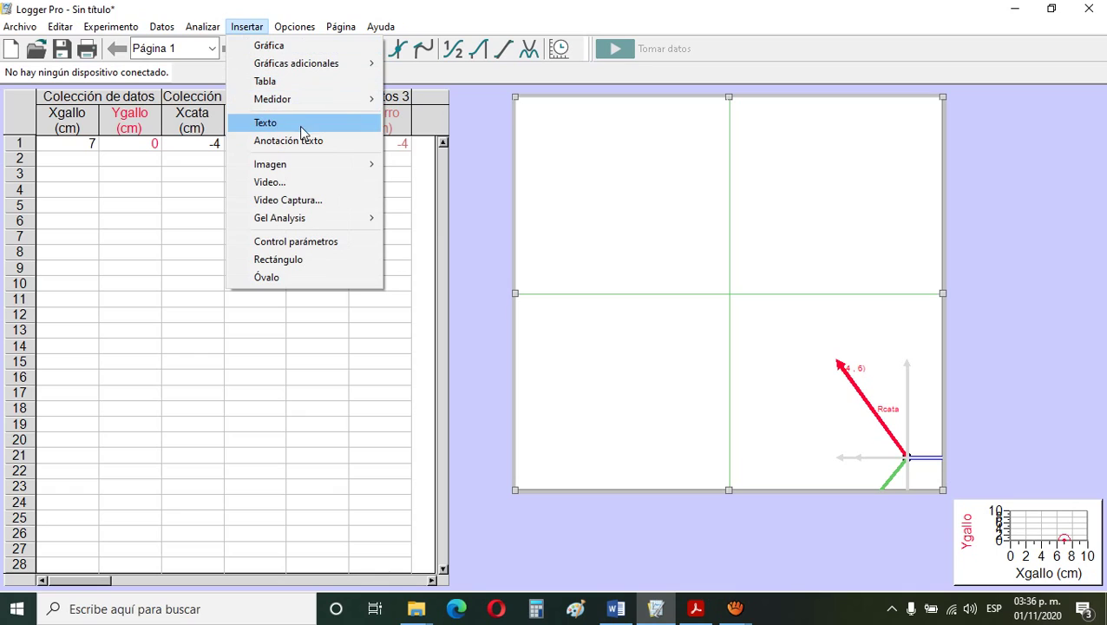
pyautogui.moveTo(295, 103)
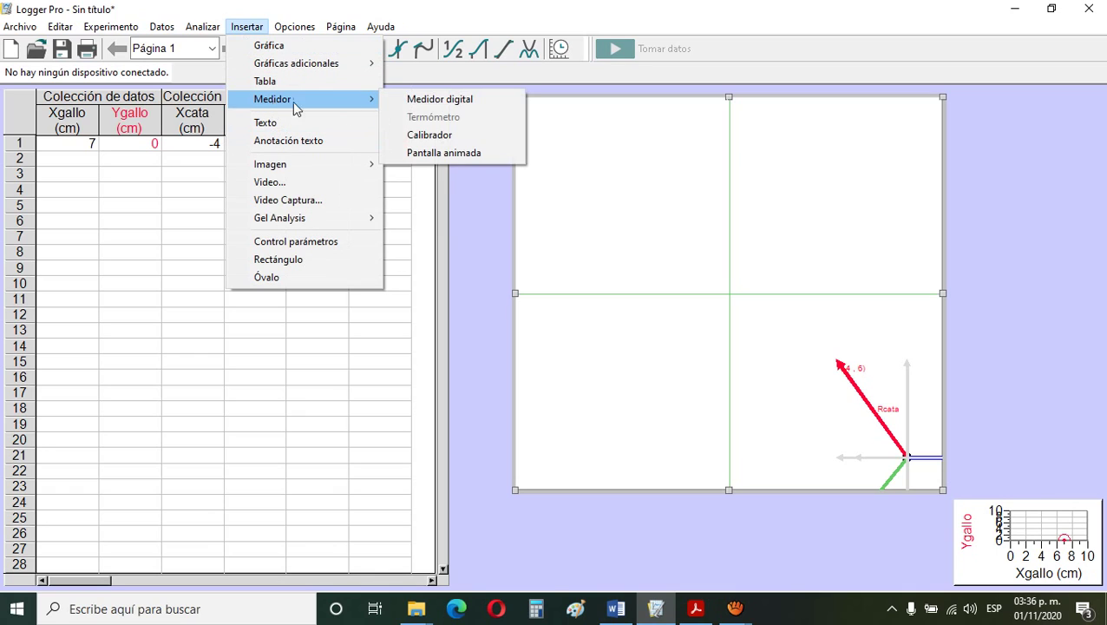
pyautogui.click(481, 219)
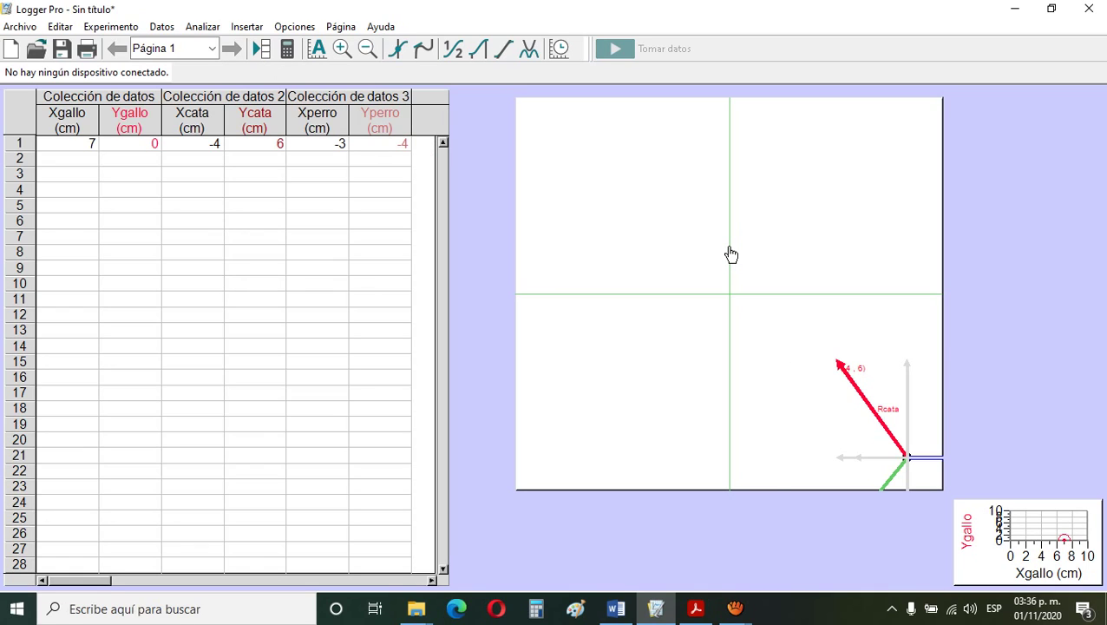
pyautogui.click(695, 608)
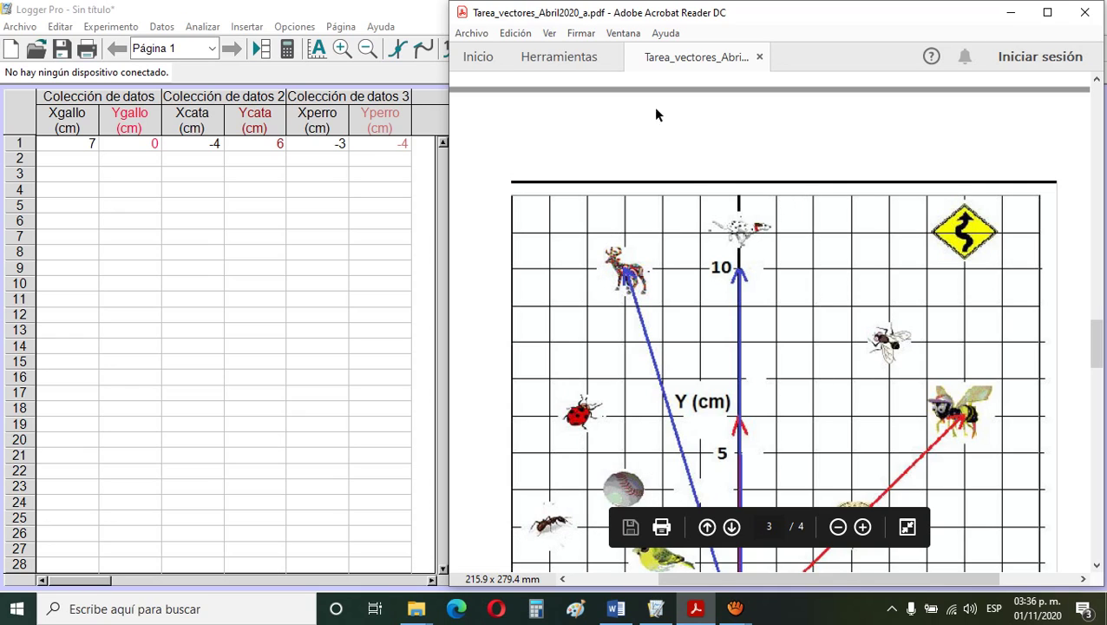
pyautogui.click(1010, 12)
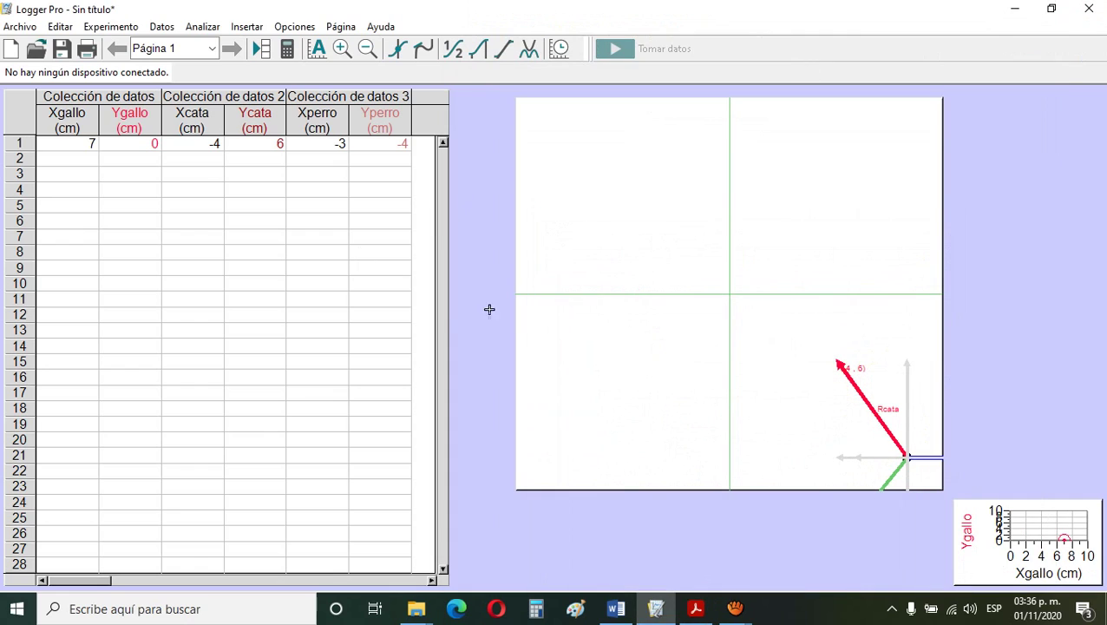
pyautogui.rightClick(610, 193)
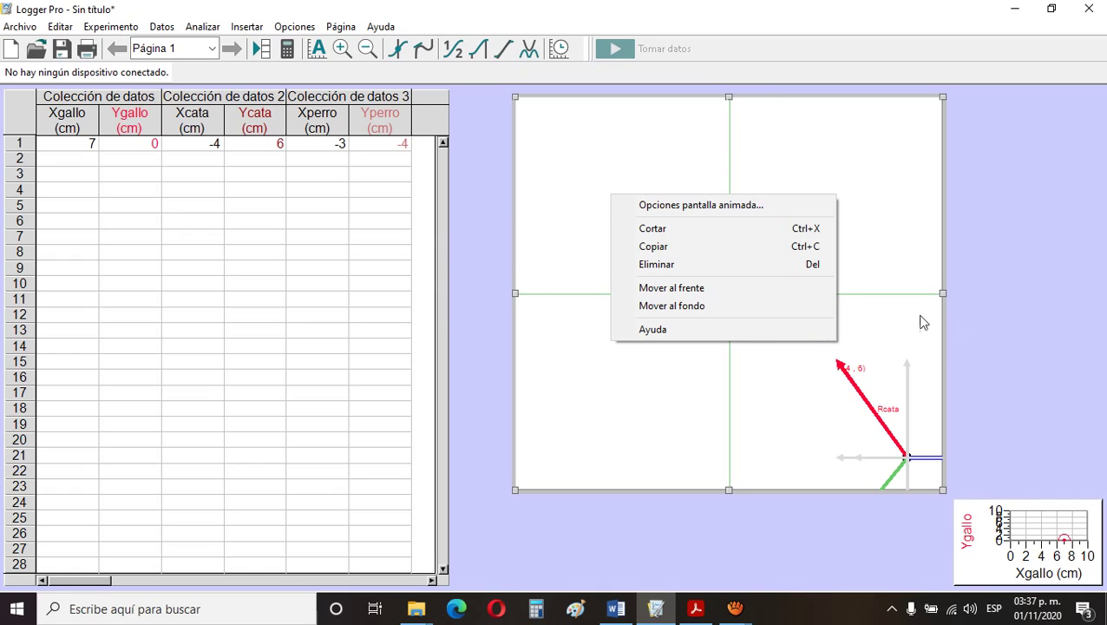
pyautogui.click(997, 247)
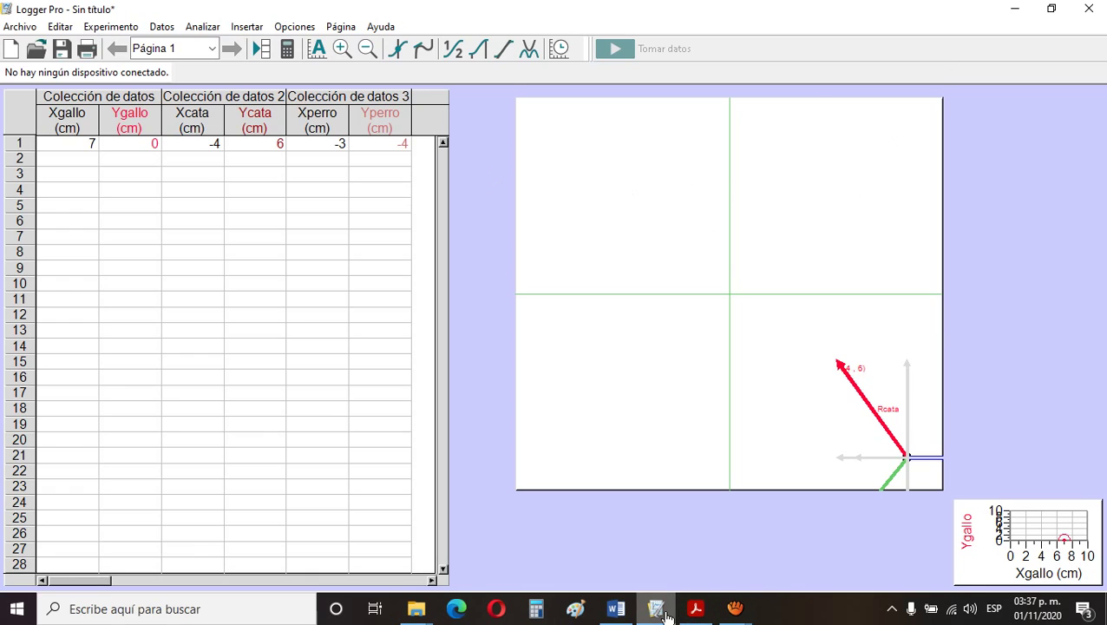
pyautogui.click(728, 612)
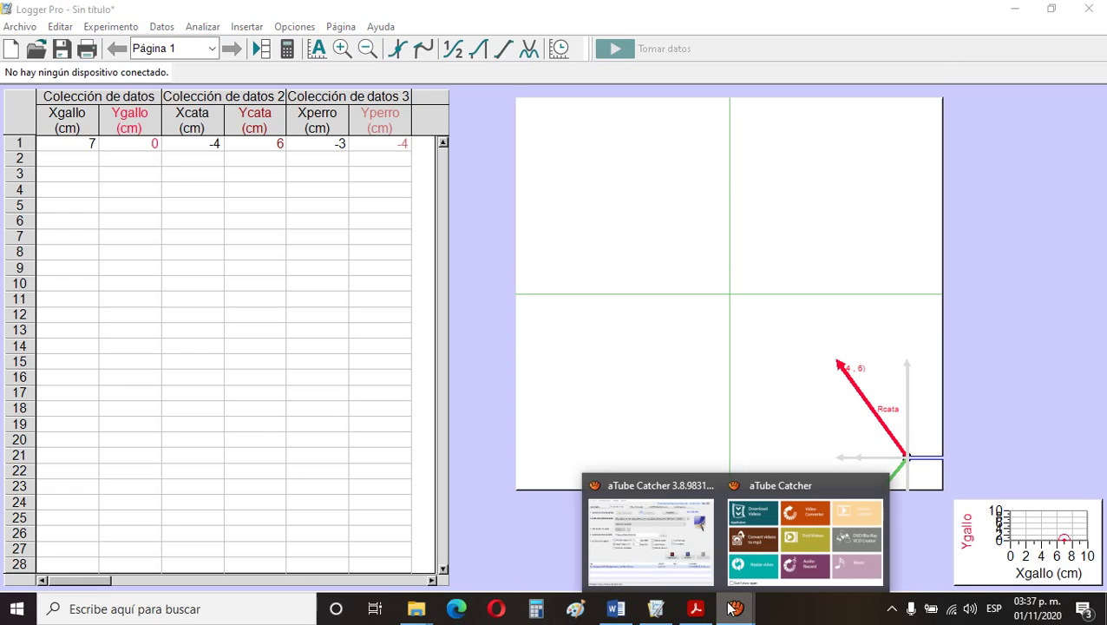
pyautogui.moveTo(868, 507)
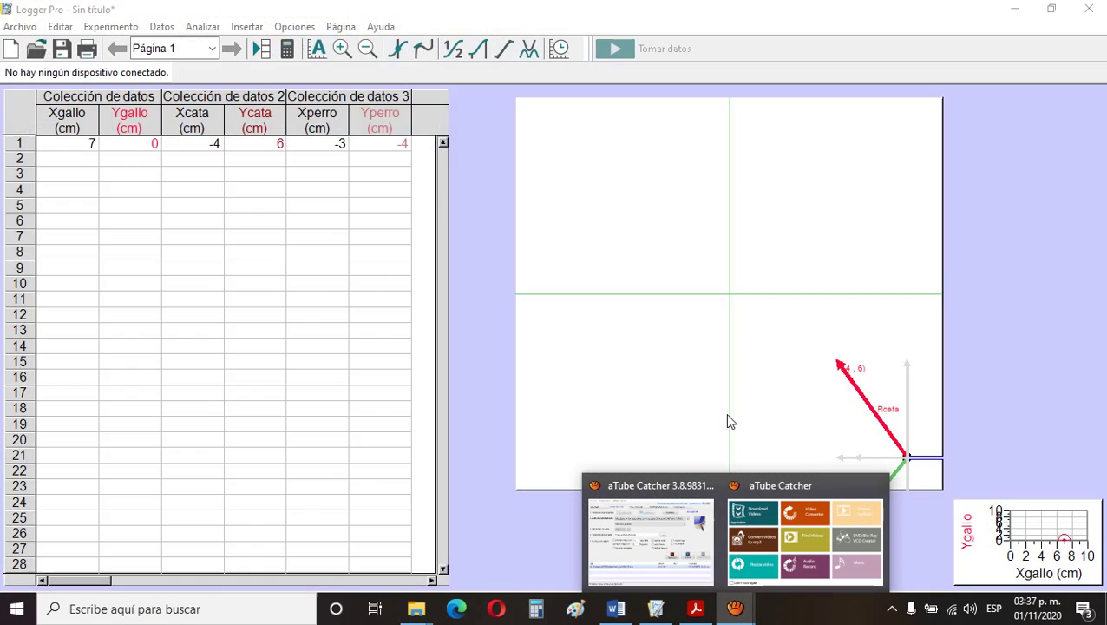
pyautogui.click(818, 540)
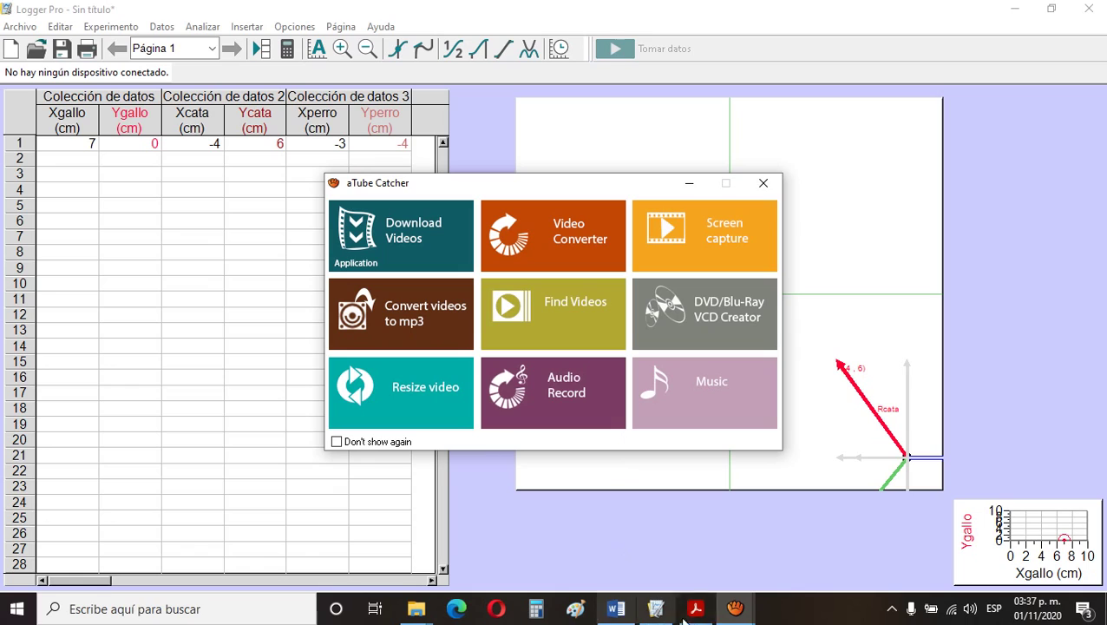
pyautogui.click(735, 608)
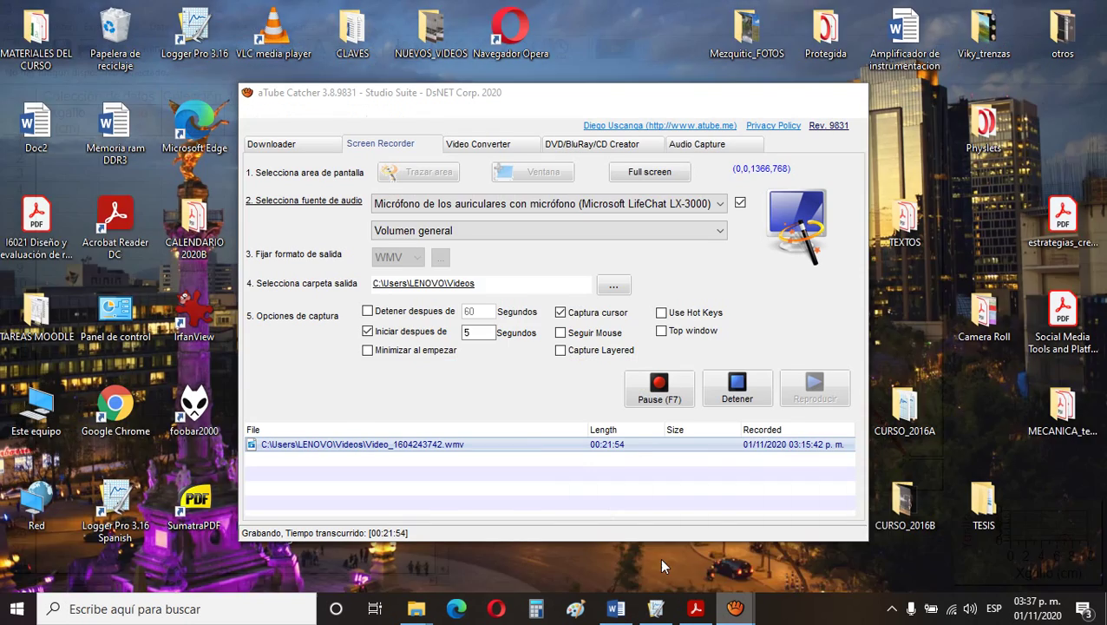
pyautogui.click(659, 557)
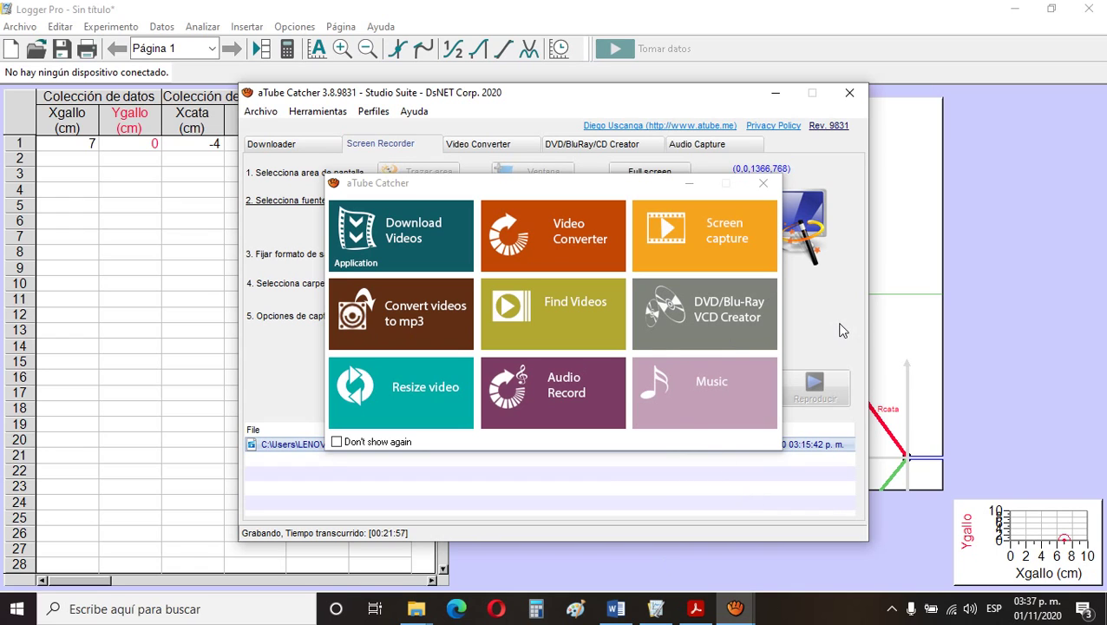
pyautogui.click(763, 183)
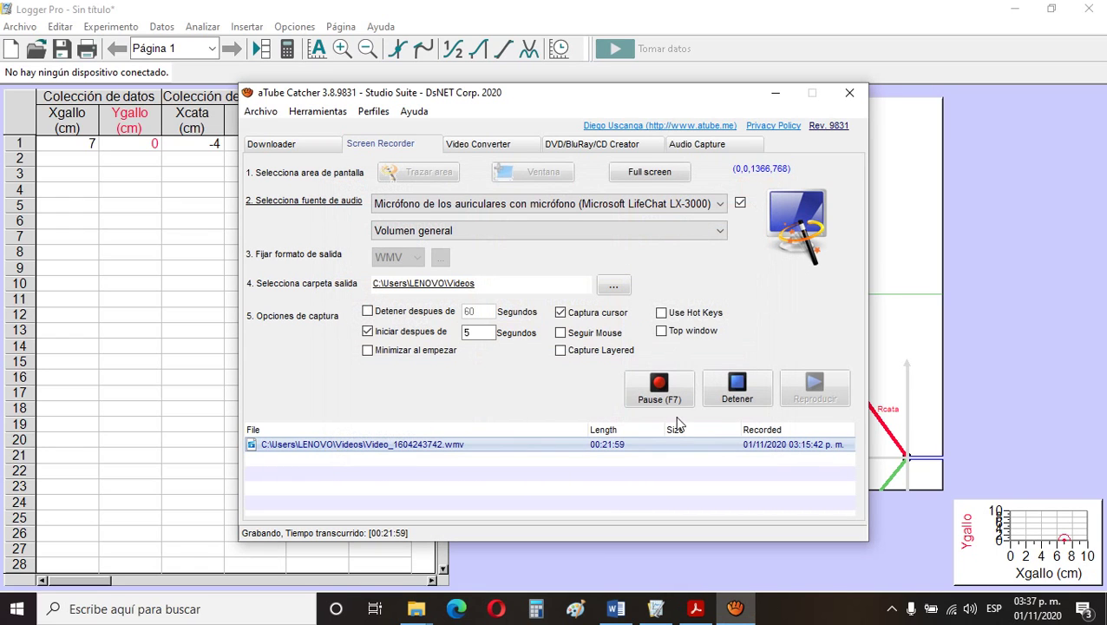